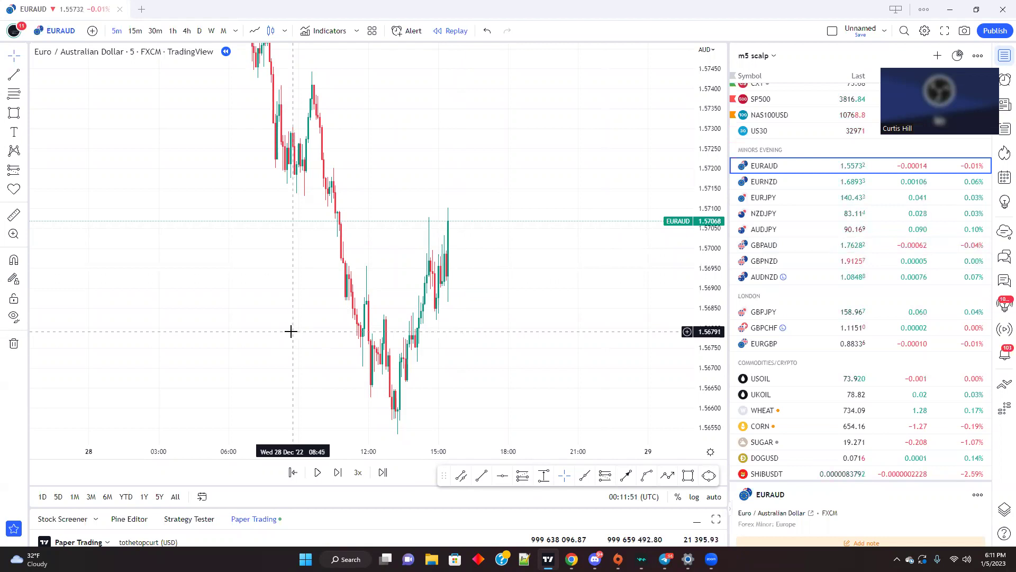
Draw a rectangle zone from the consolidation before the sharp drop, spanning about 1.5711 to 1.5718 and extending past the latest candle
mouse_move(291, 331)
mouse_down()
mouse_move(313, 347)
mouse_move(306, 328)
mouse_up()
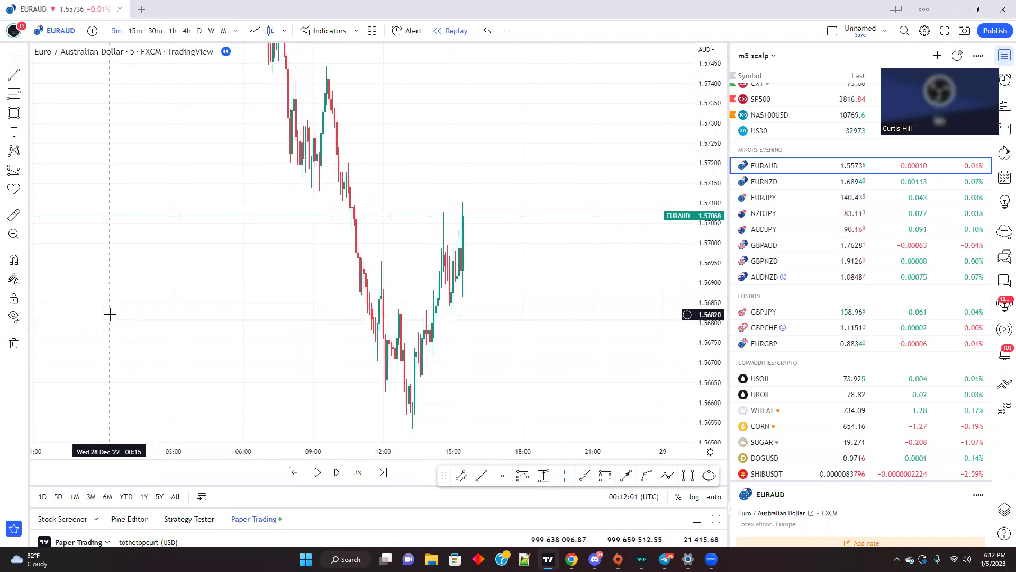
click(23, 116)
drag(344, 172, 637, 200)
click(204, 281)
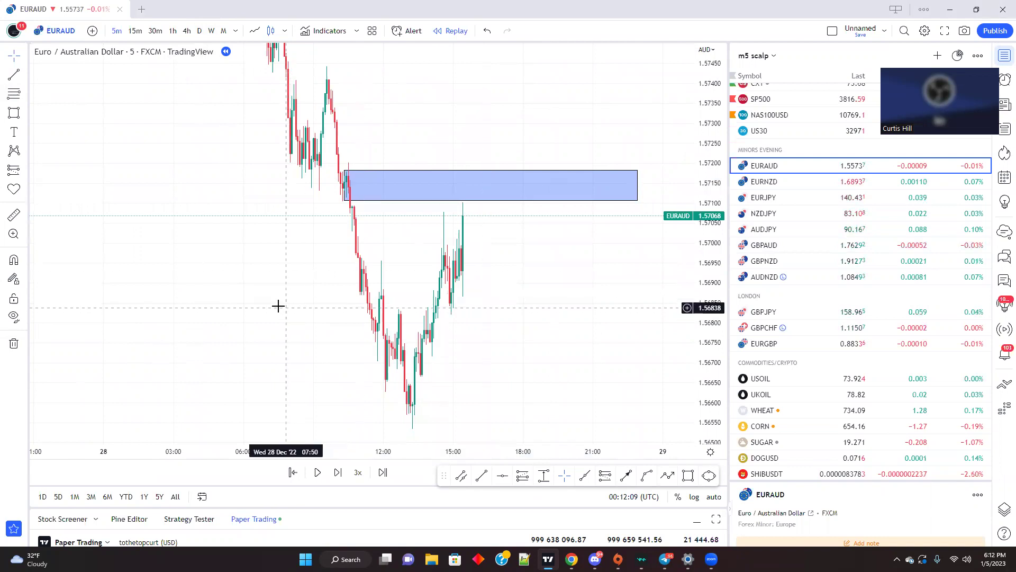
Mark the red candles of the sell-off just below the blue zone with a small ellipse at about 1.5702
scroll(291, 240, up, 2)
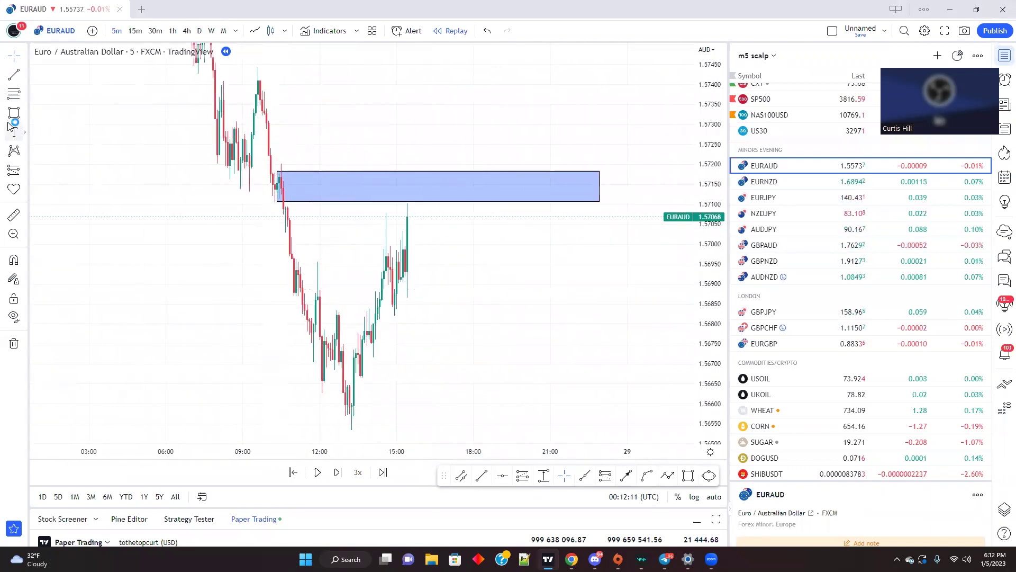
click(26, 110)
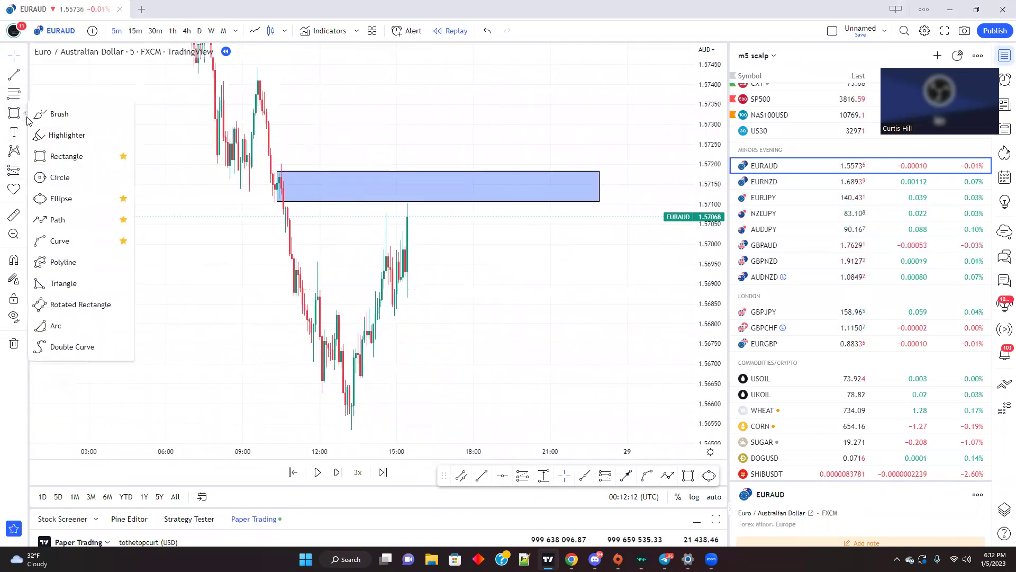
click(41, 198)
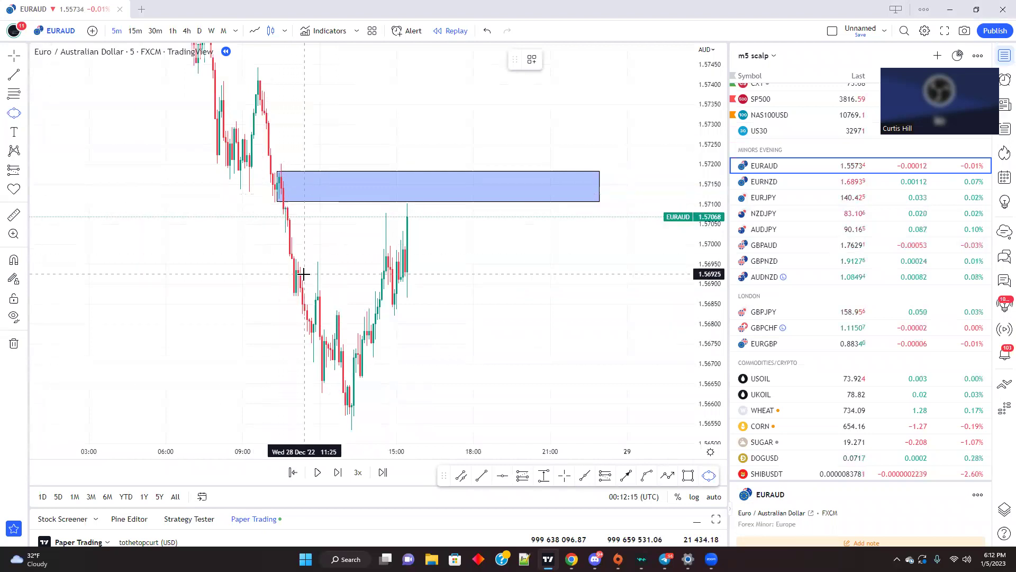
click(290, 238)
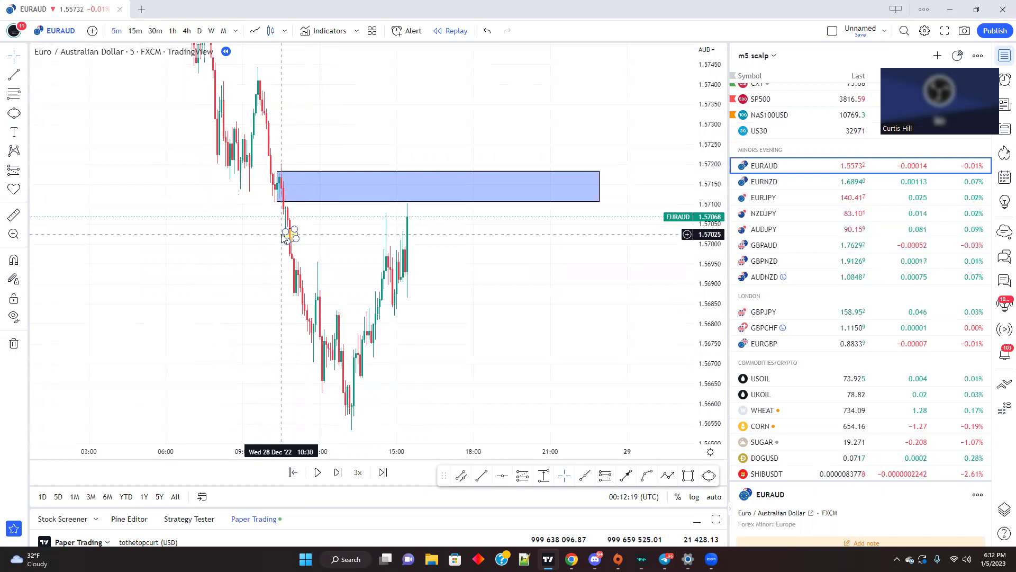
scroll(234, 273, up, 3)
drag(233, 268, 383, 254)
scroll(265, 255, up, 3)
drag(260, 220, 360, 240)
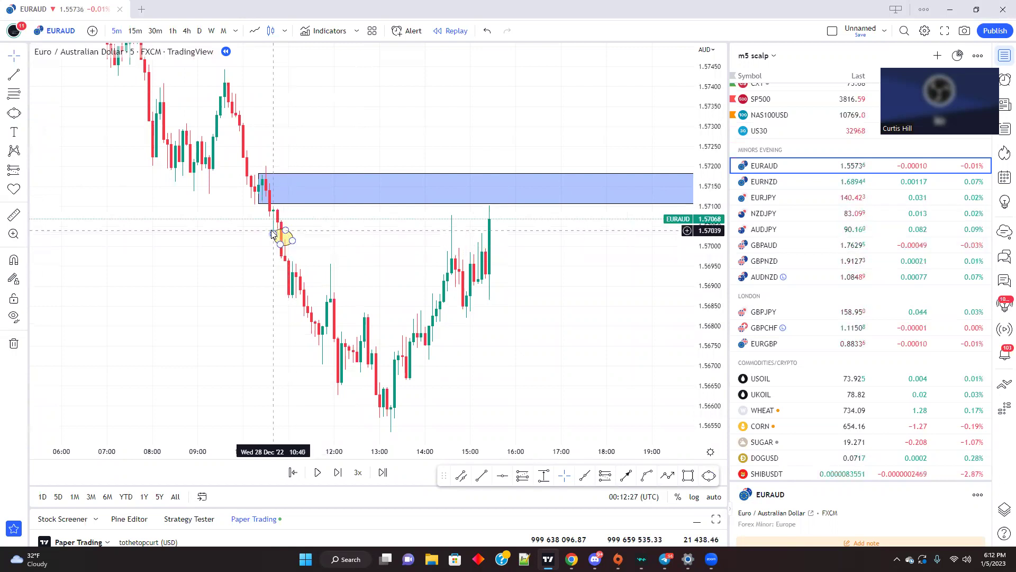
Sketch a three-segment down-up-down path in the empty area before the sell-off, and remove it again
scroll(248, 261, down, 3)
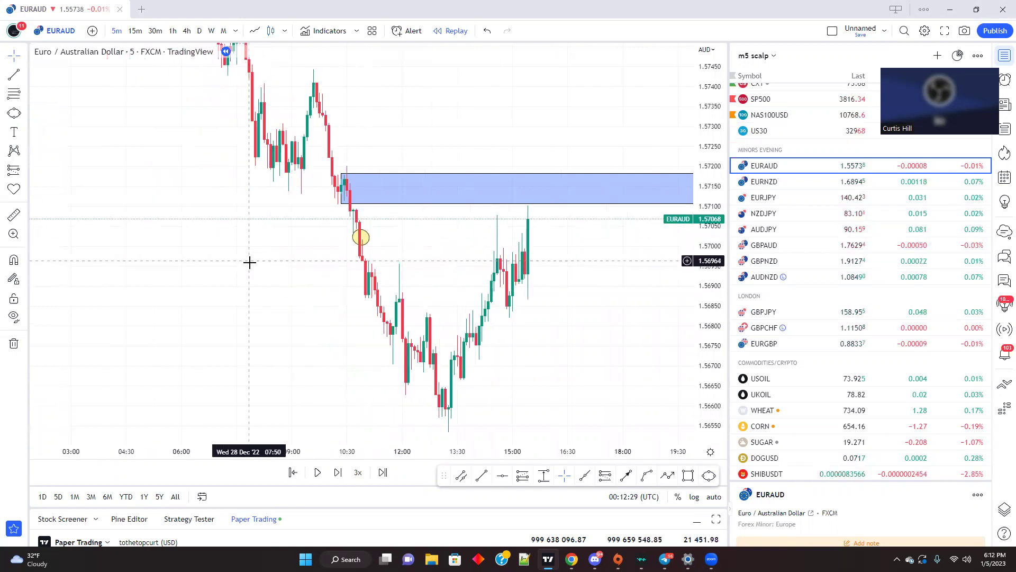
drag(250, 261, 165, 265)
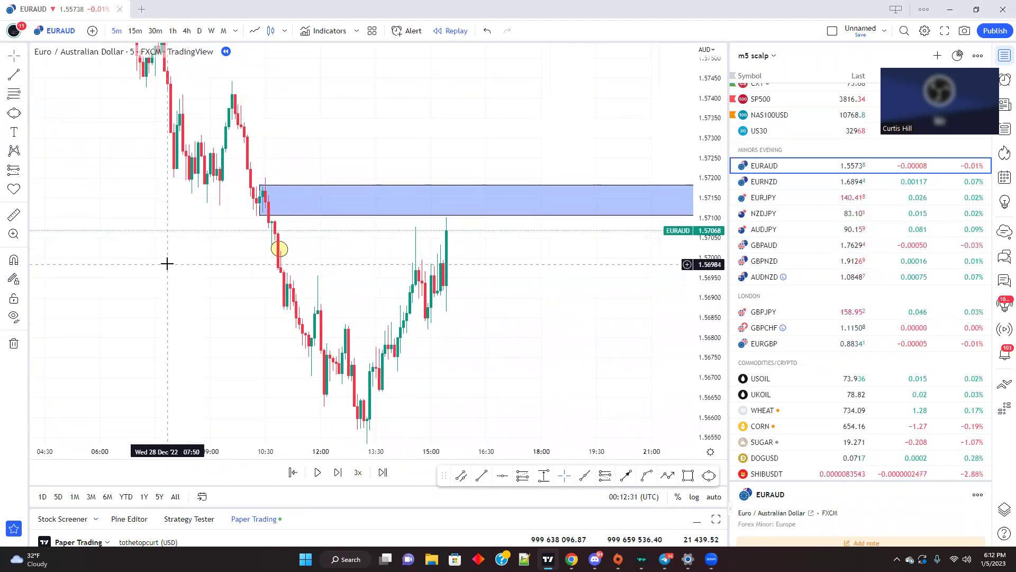
mouse_move(239, 288)
mouse_down()
mouse_move(230, 274)
mouse_move(244, 299)
mouse_up()
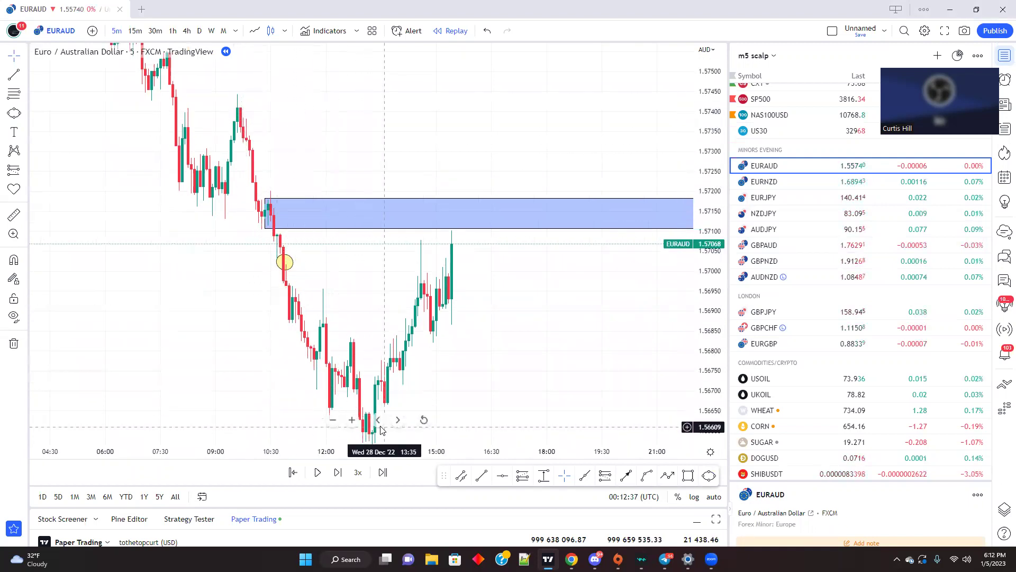
mouse_move(378, 427)
drag(249, 310, 226, 240)
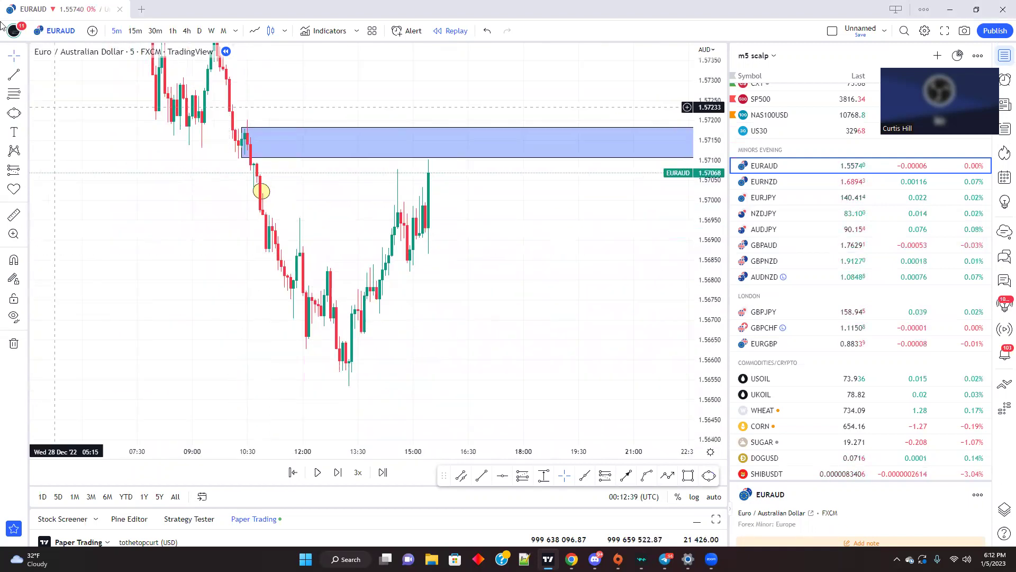
click(24, 77)
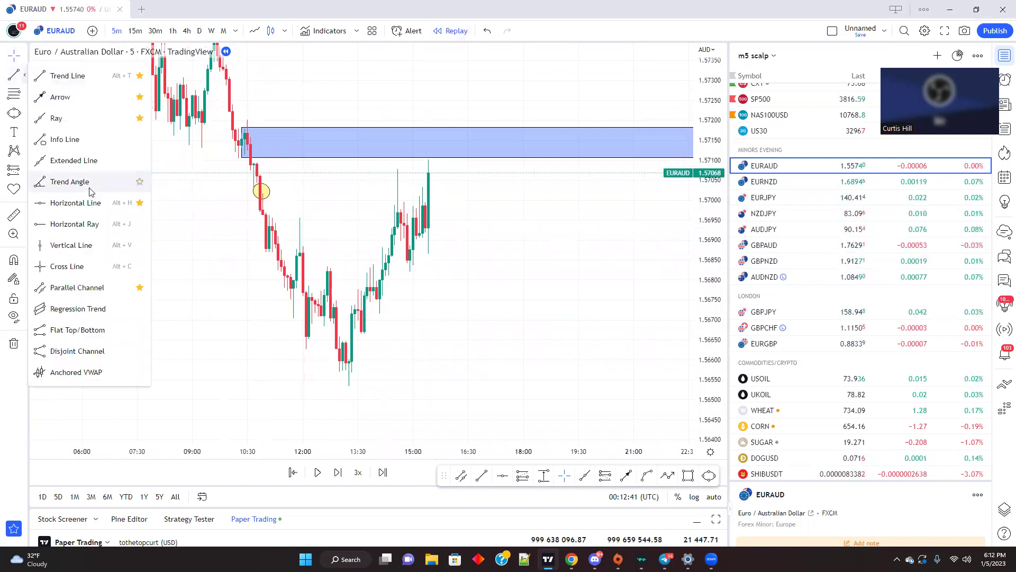
click(667, 478)
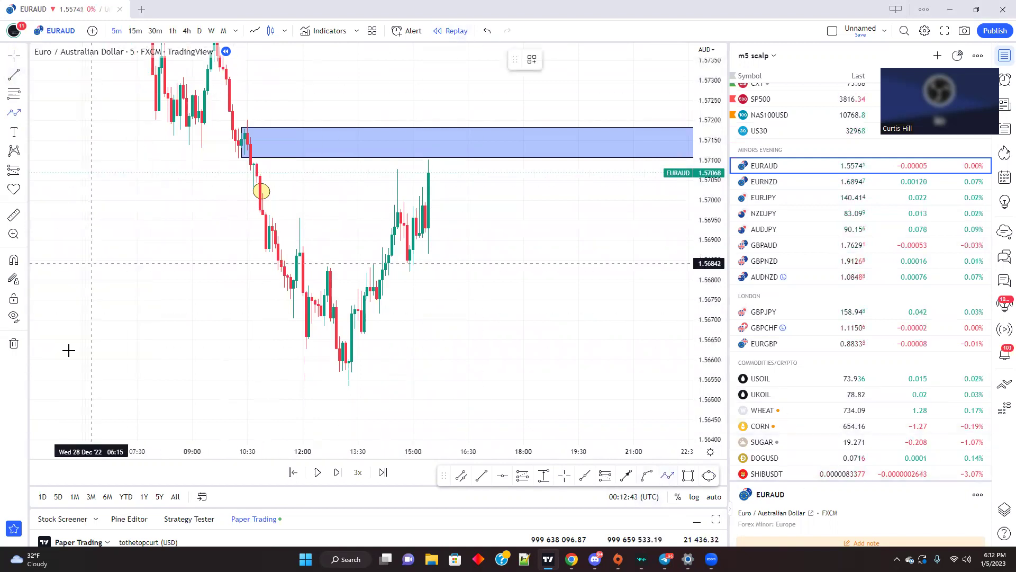
click(78, 188)
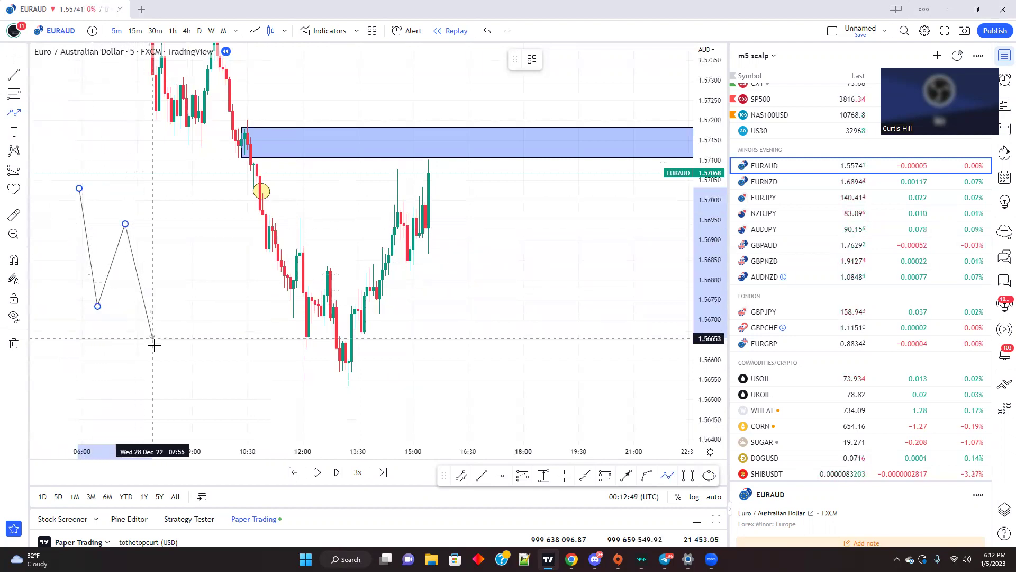
double_click(161, 367)
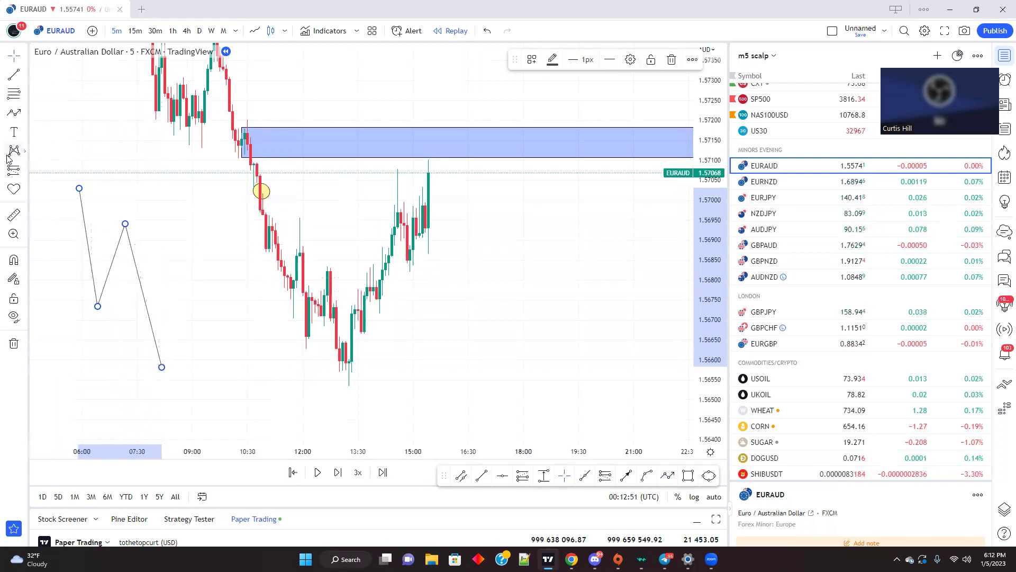
right_click(125, 224)
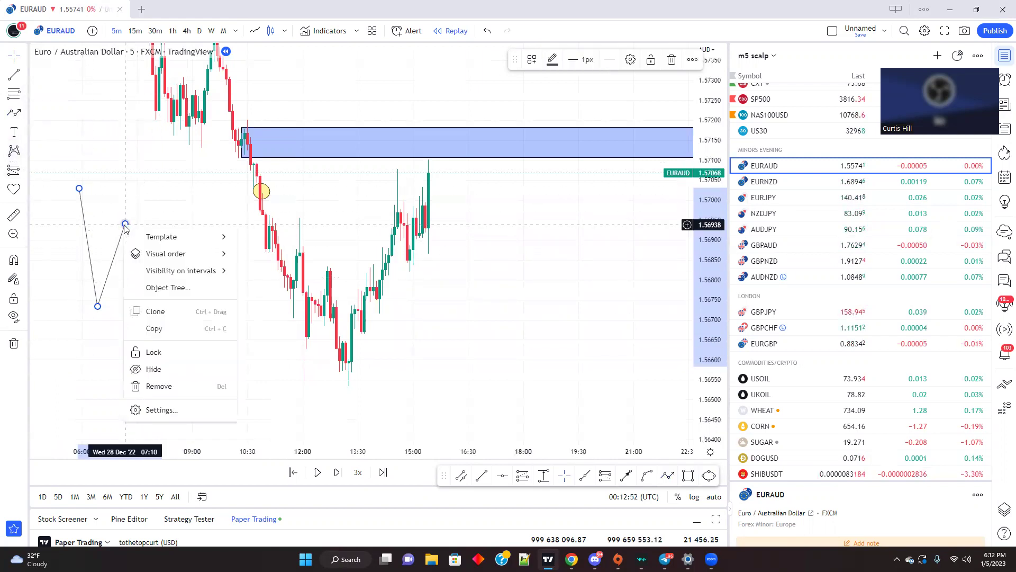
click(161, 387)
Place a short position with its entry at 1.57107, the lower edge of the blue zone, just after the latest candle
drag(163, 272, 130, 351)
scroll(180, 326, down, 3)
drag(233, 321, 111, 209)
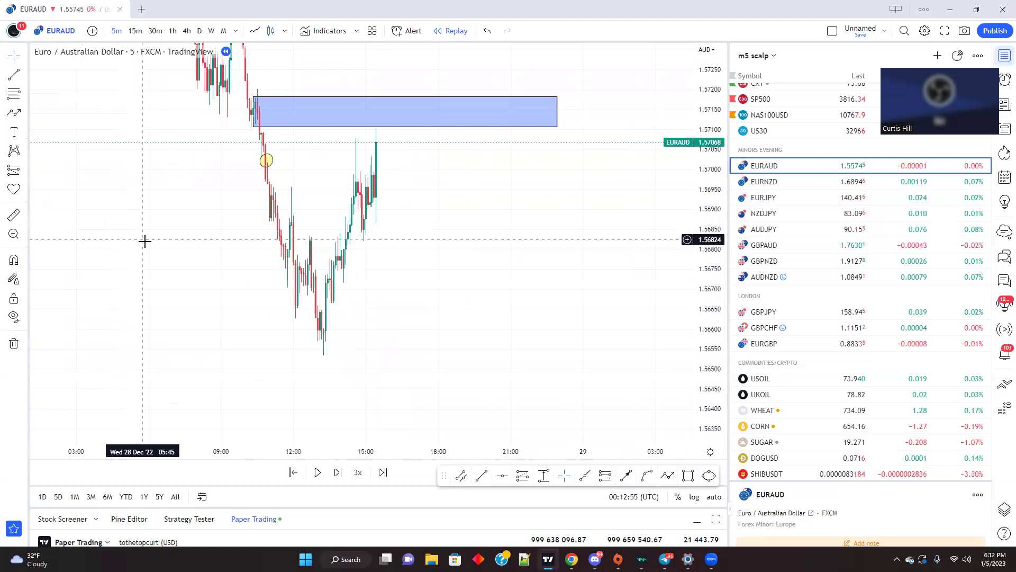
drag(267, 247, 263, 281)
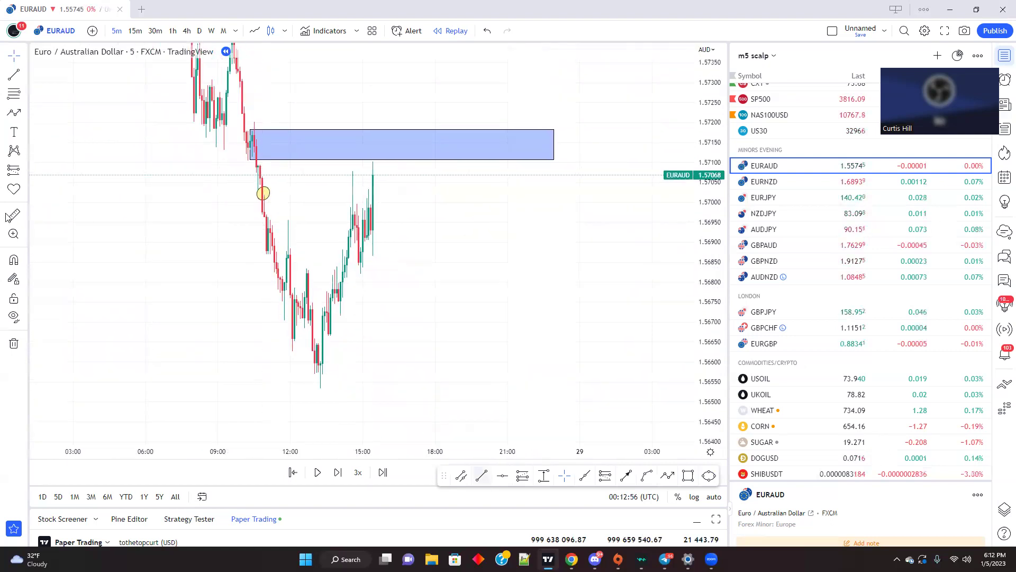
click(25, 173)
click(68, 191)
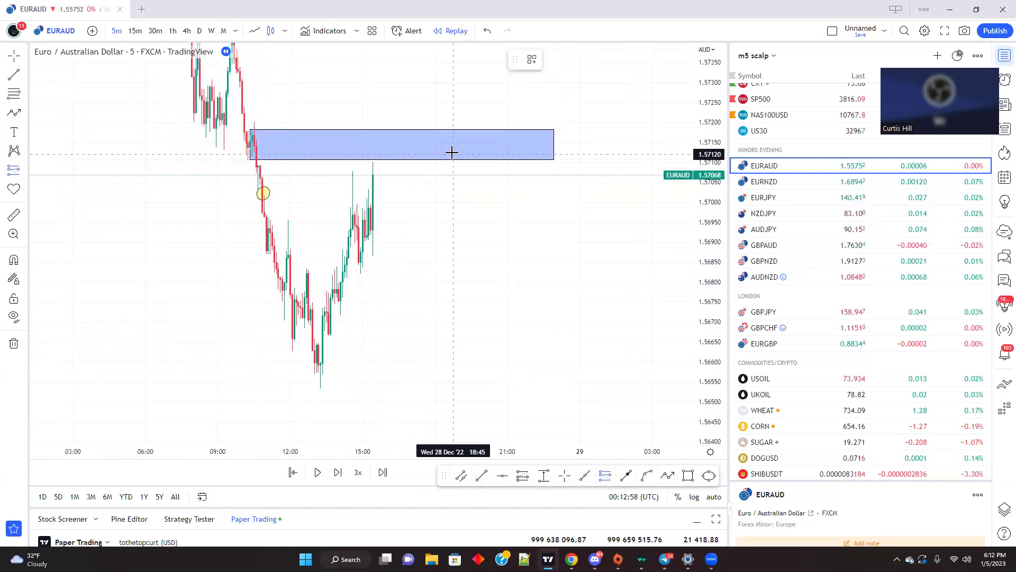
click(408, 158)
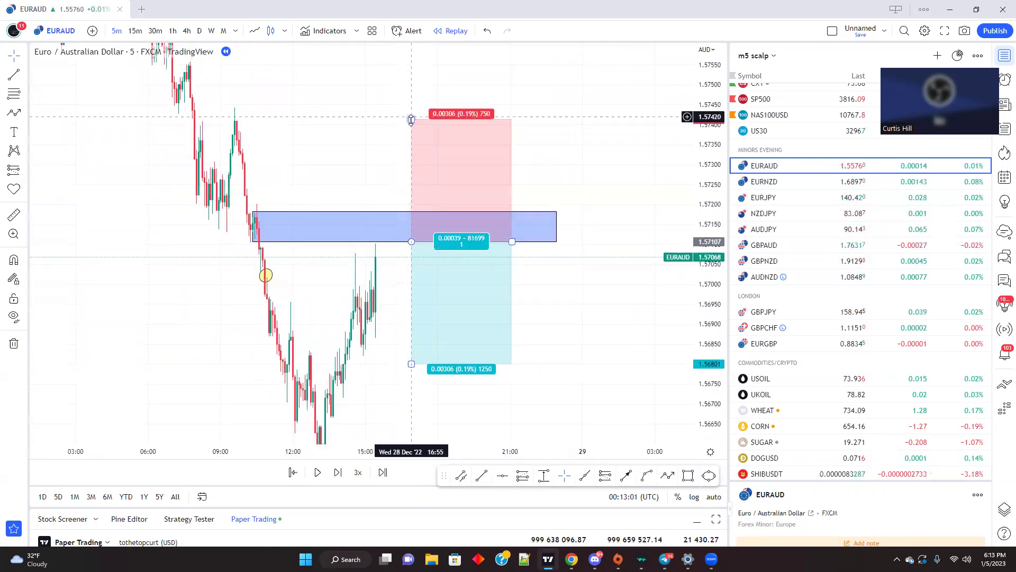
Set the short position's stop above the zone at 1.57208 and its target below the swing low at 1.56494
drag(411, 116, 412, 200)
drag(390, 278, 376, 211)
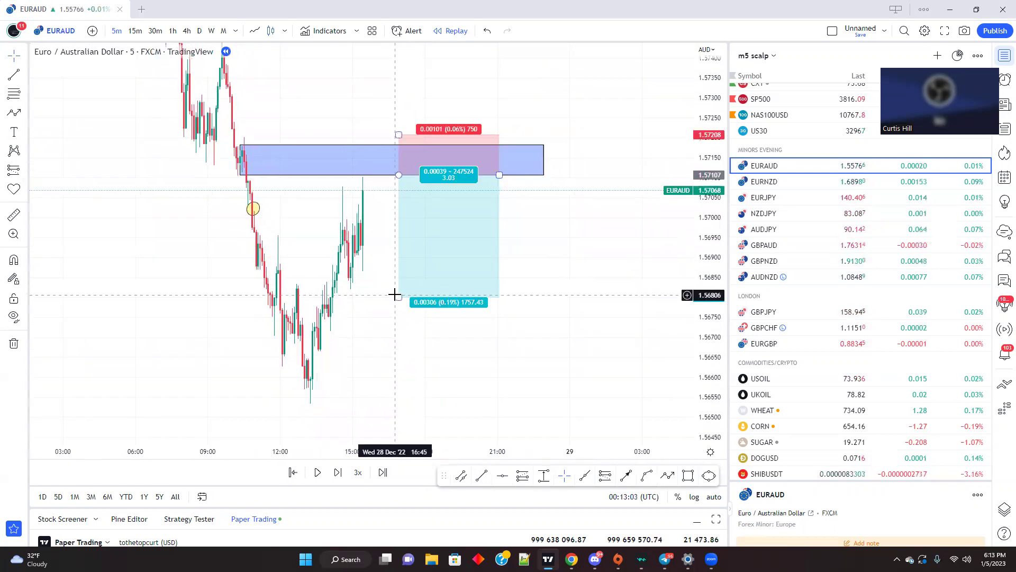
drag(399, 298, 399, 425)
scroll(177, 341, down, 3)
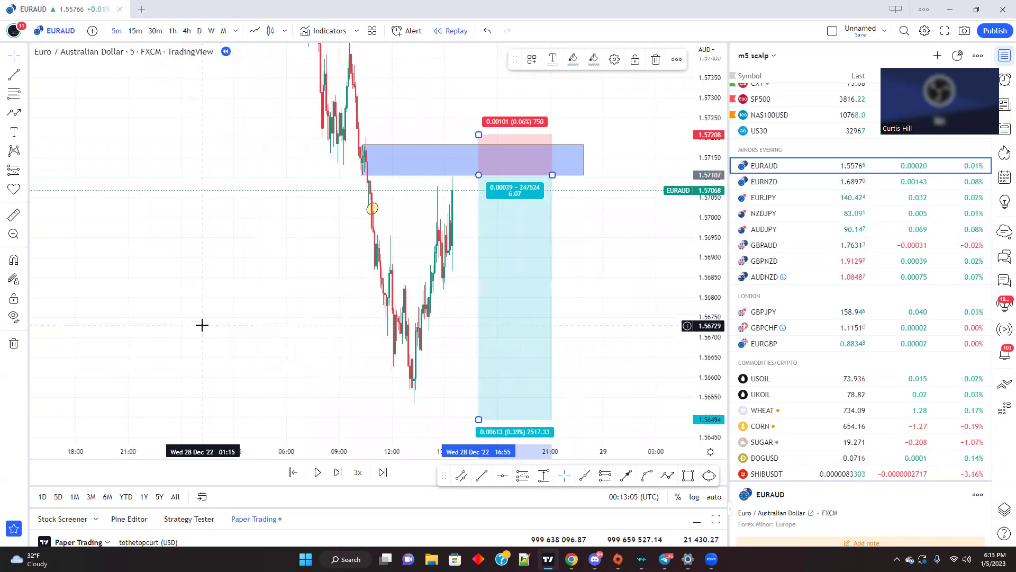
scroll(170, 323, up, 4)
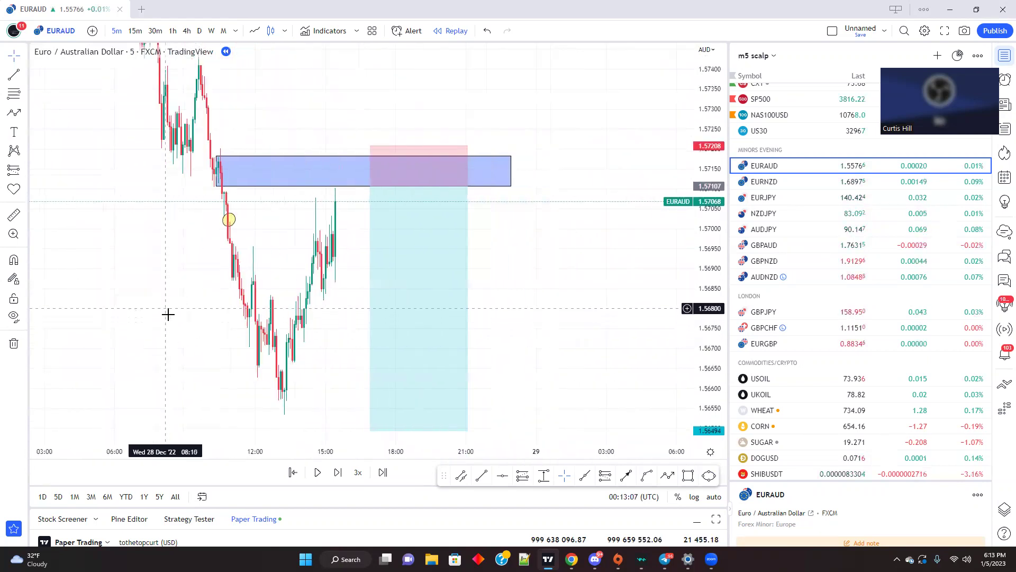
Draw a short, nearly horizontal trend line from the previous swing low to the candles breaking it at the zone's start
drag(167, 315, 215, 322)
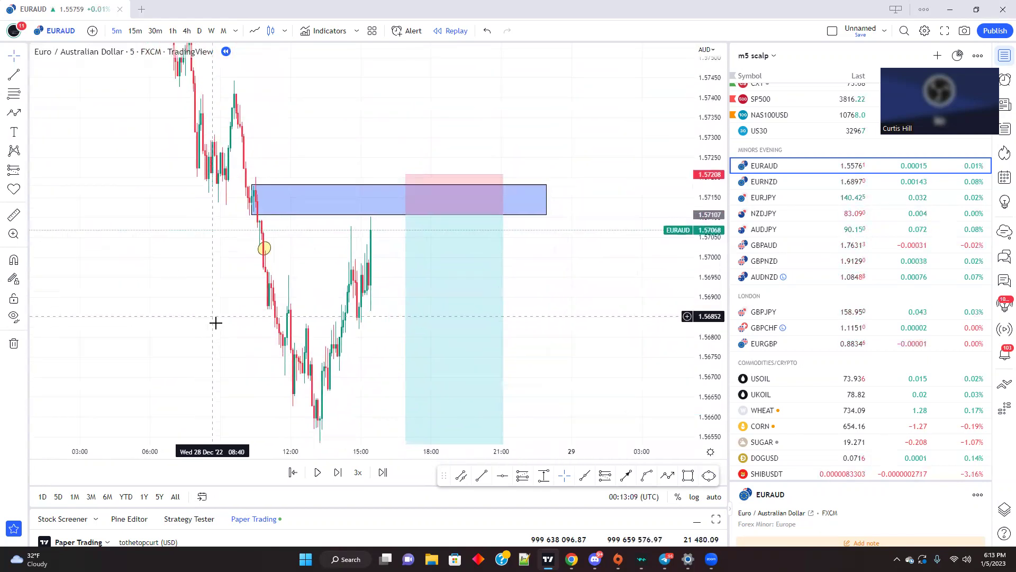
click(14, 76)
click(253, 212)
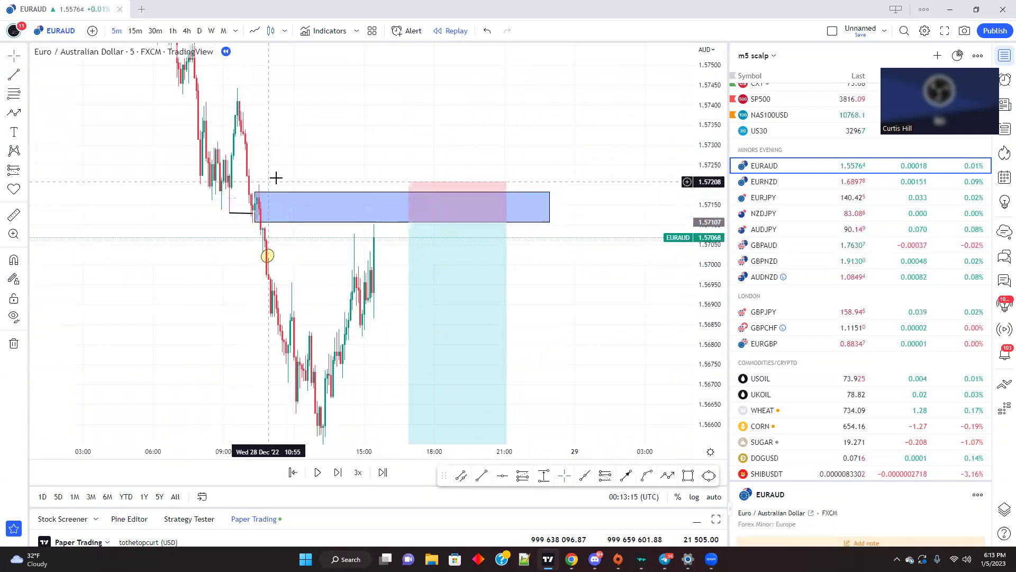
click(255, 205)
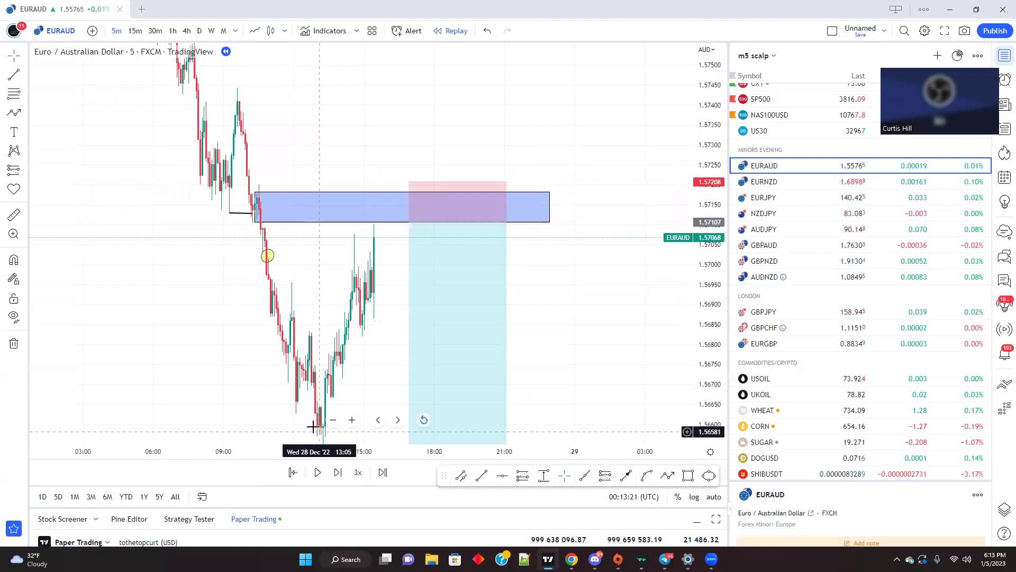
drag(211, 272, 203, 204)
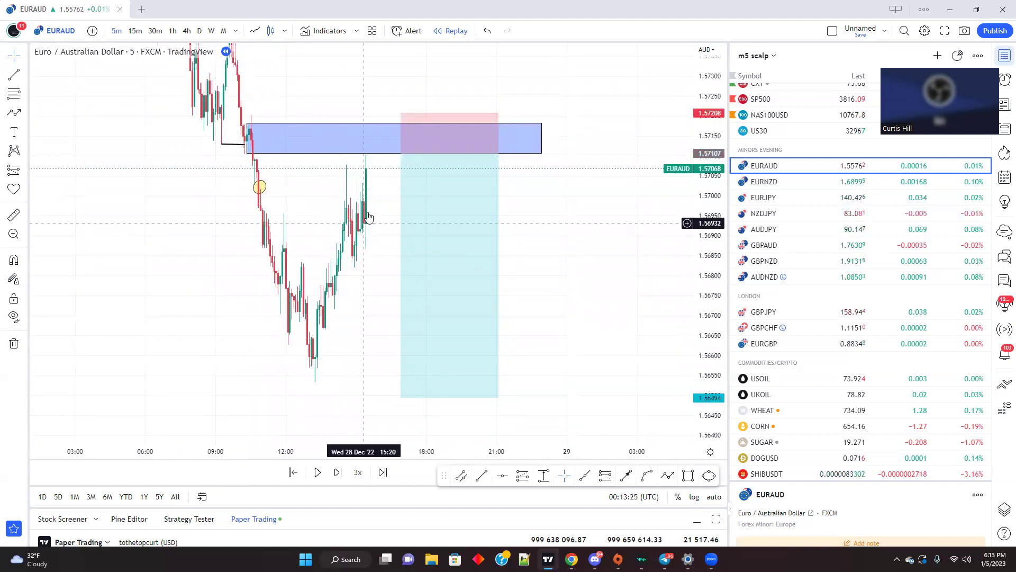
click(416, 164)
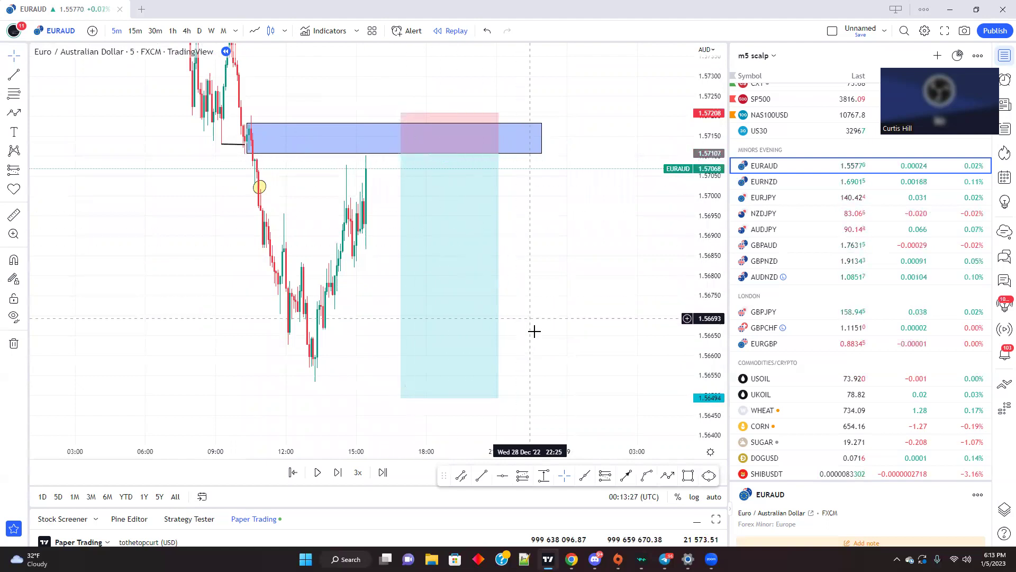
drag(155, 295, 162, 324)
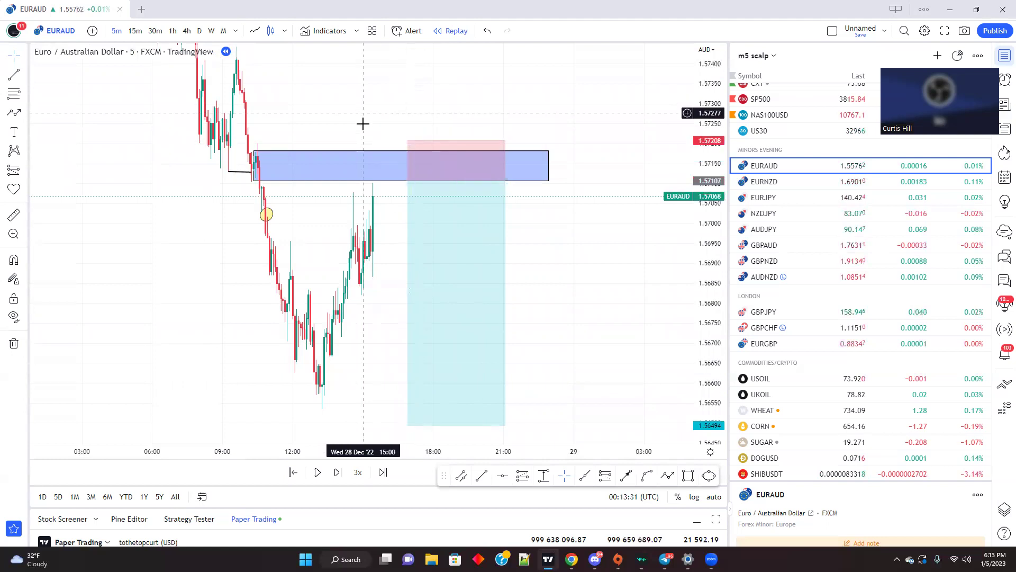
drag(296, 143, 288, 188)
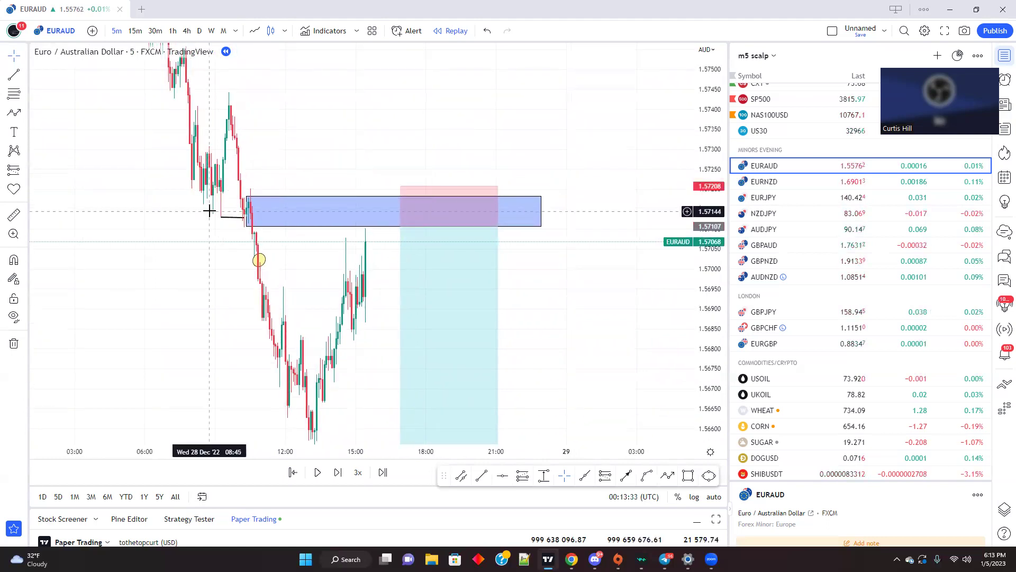
Mark the falling red candles above the blue zone with a narrow ellipse between about 1.5724 and 1.5729
drag(197, 319, 227, 326)
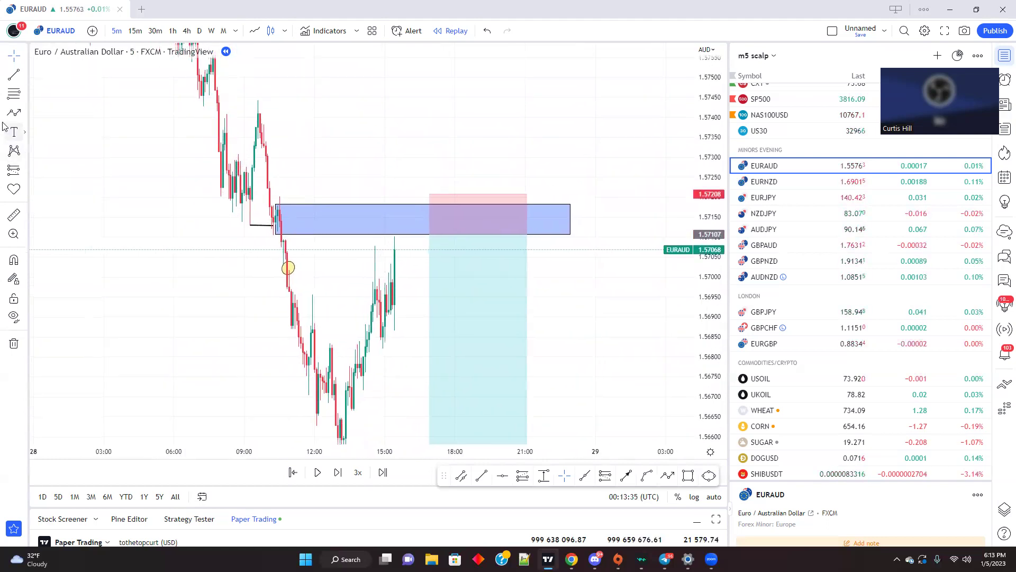
click(24, 113)
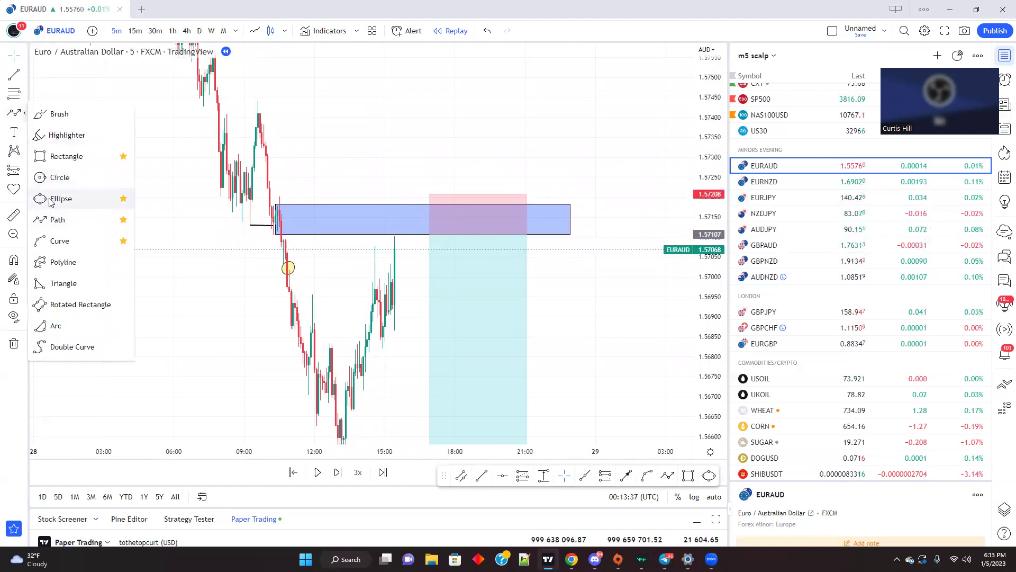
click(59, 198)
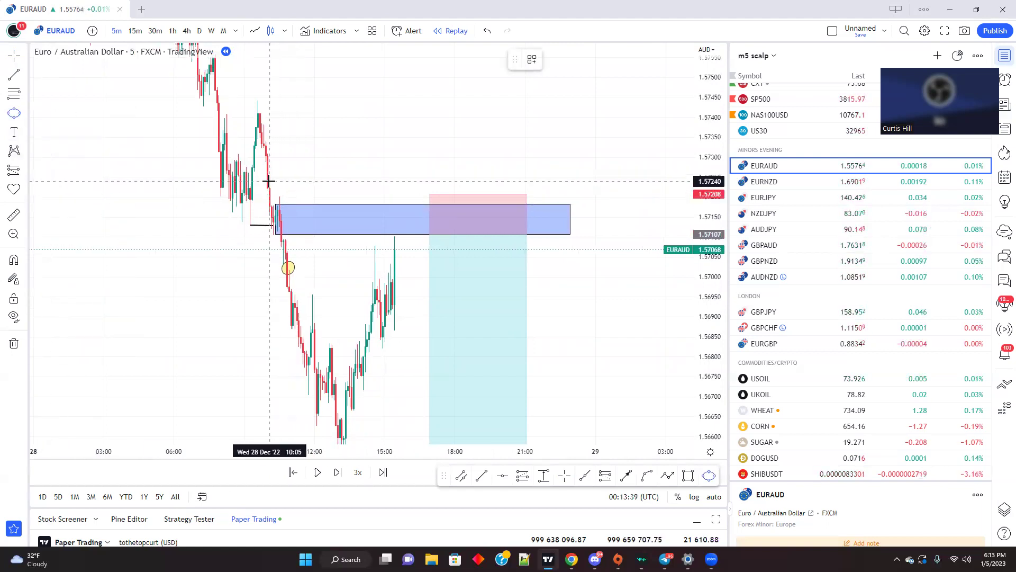
click(264, 165)
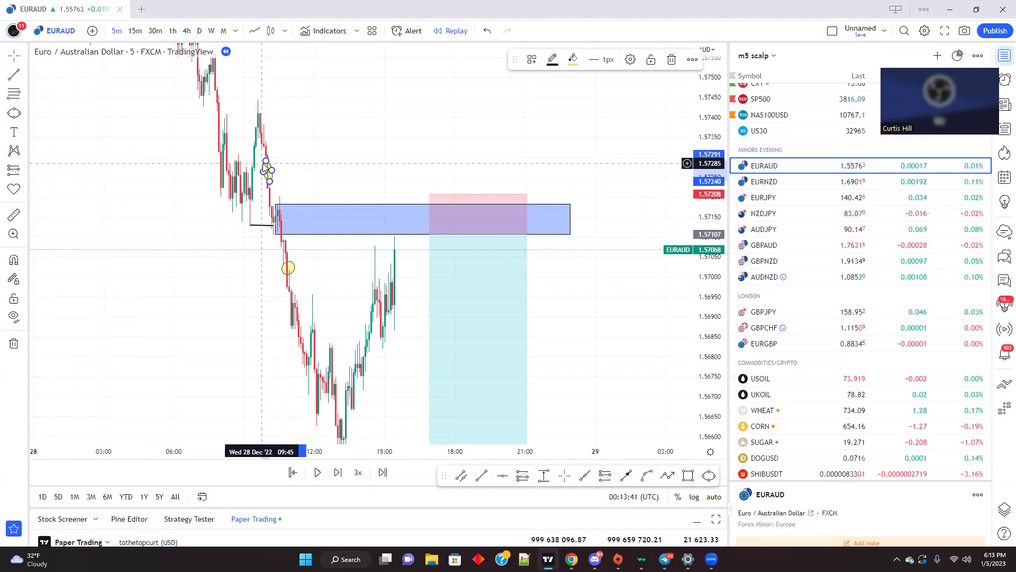
click(274, 203)
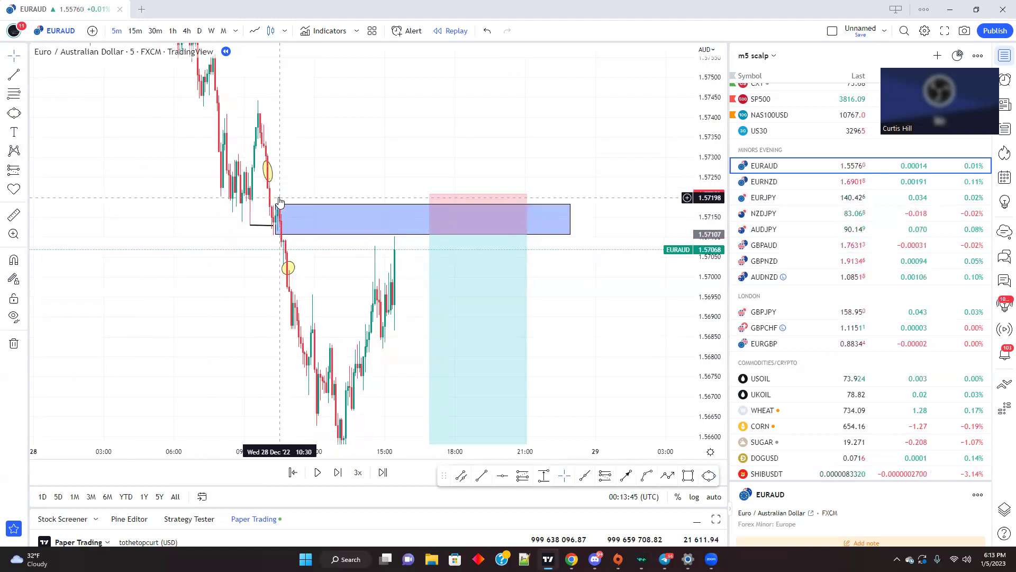
Mark the falling red candles with a small ellipse near 1.5732 and a tall ellipse from 1.57433 down into the blue zone
drag(142, 240, 149, 273)
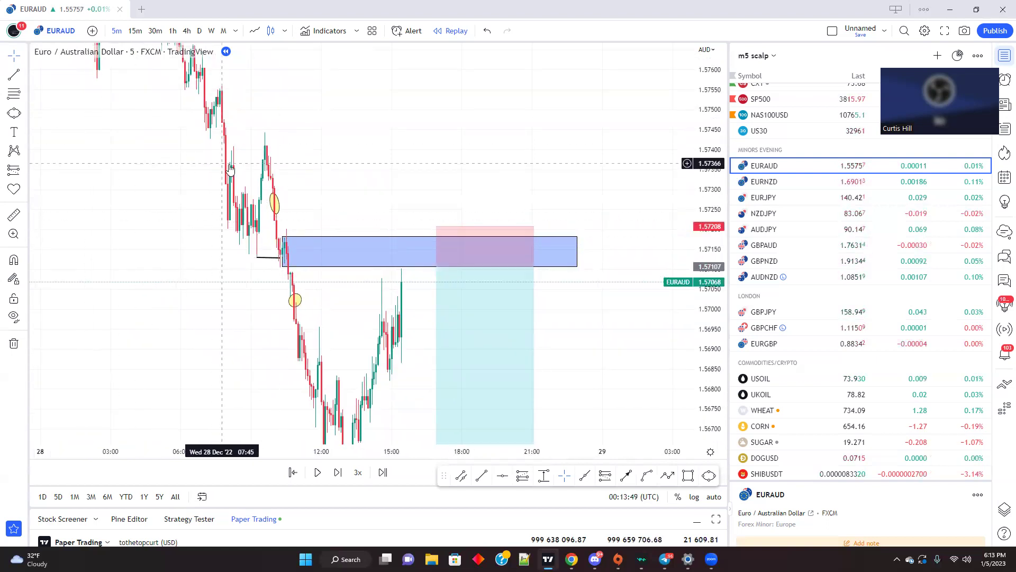
click(14, 112)
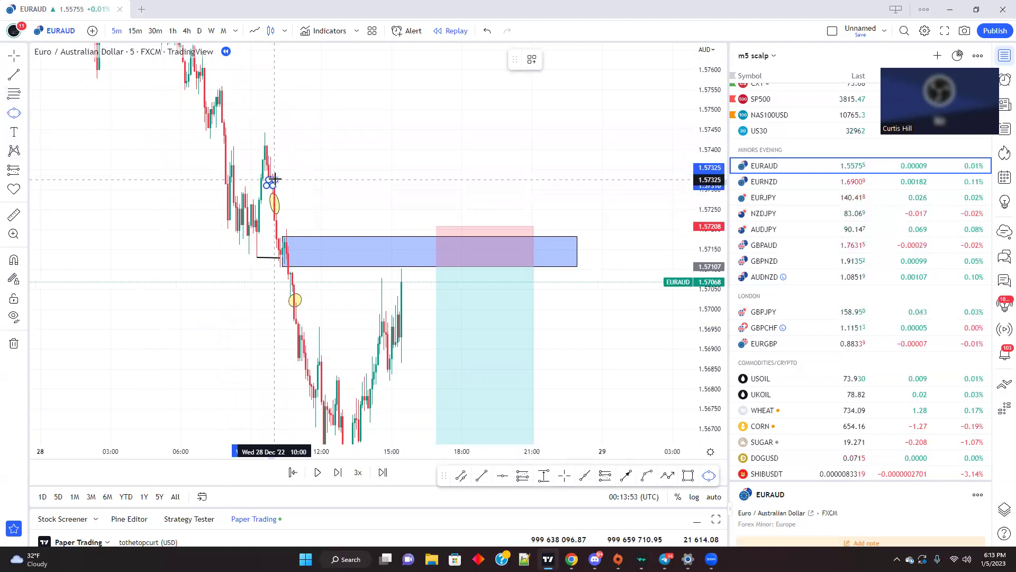
click(272, 181)
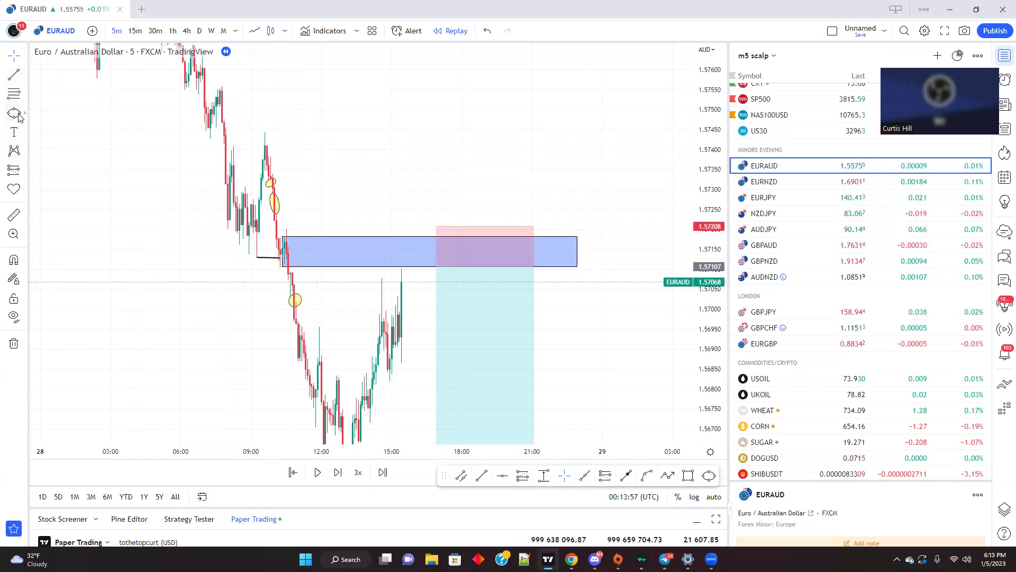
click(268, 136)
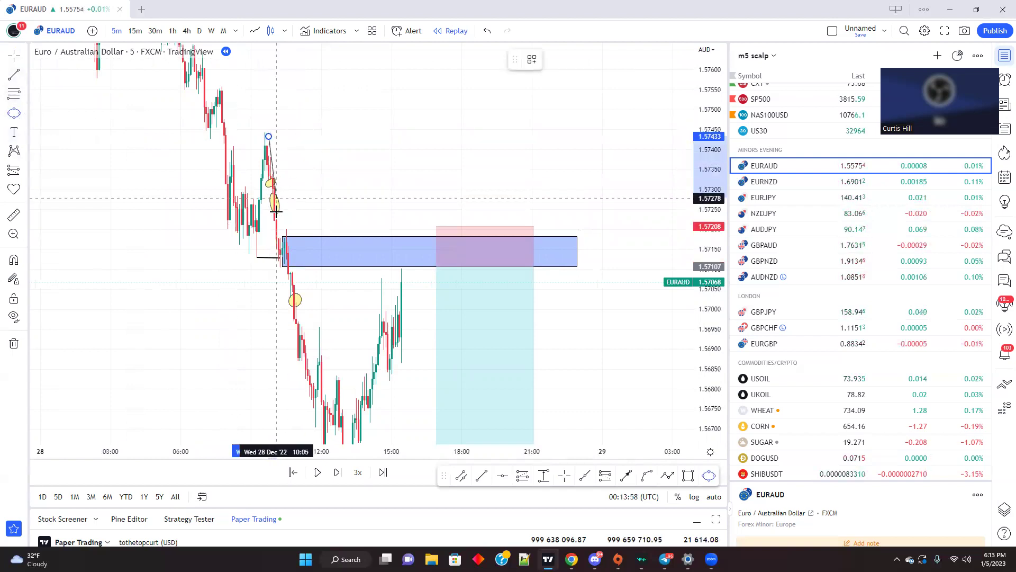
click(282, 249)
drag(164, 283, 159, 220)
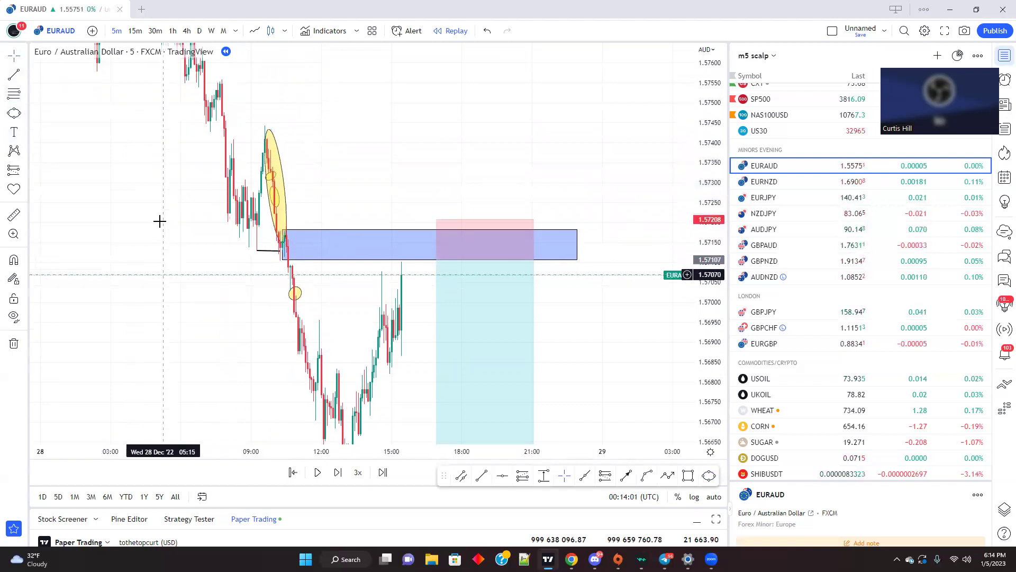
Examine the ellipse-marked drop, the structure break line, the blue supply zone and the short position's risk and reward
mouse_move(421, 203)
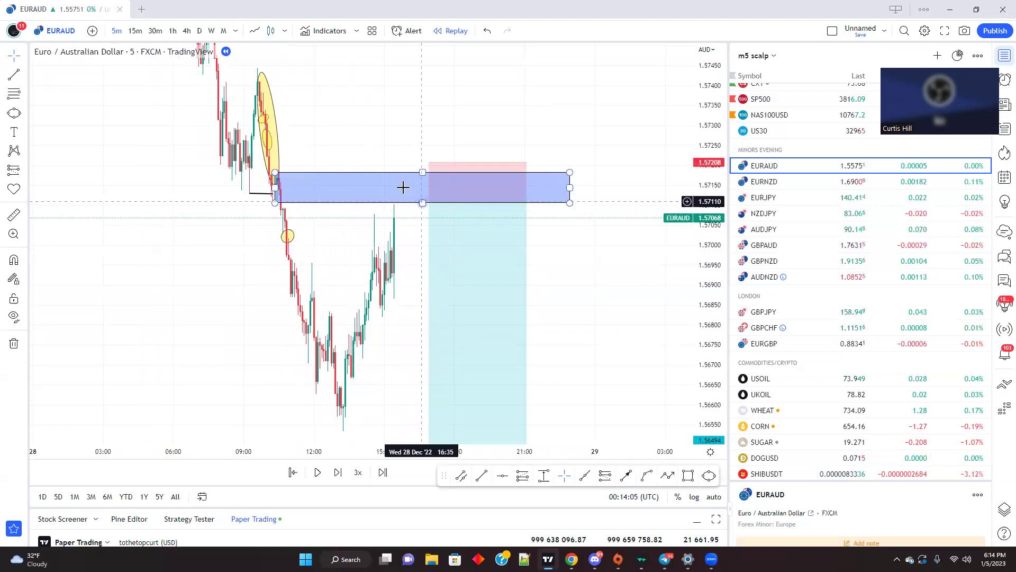
mouse_move(259, 74)
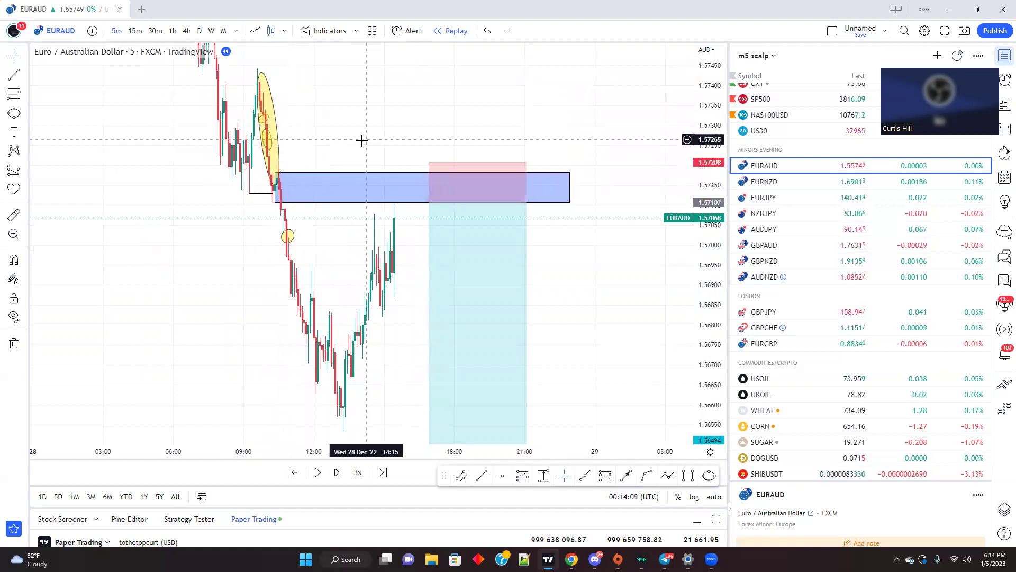
drag(360, 140, 370, 161)
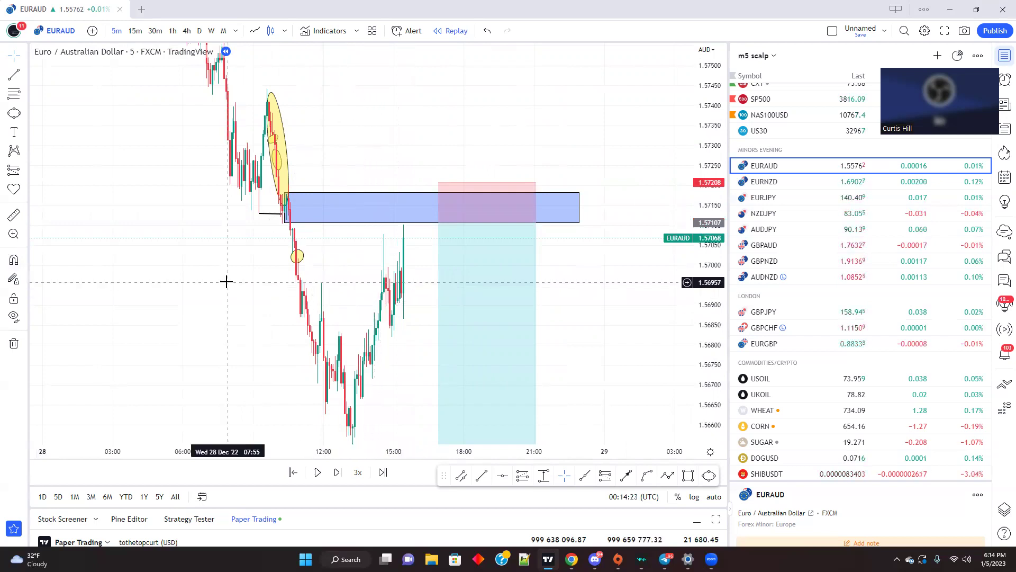
drag(224, 281, 254, 316)
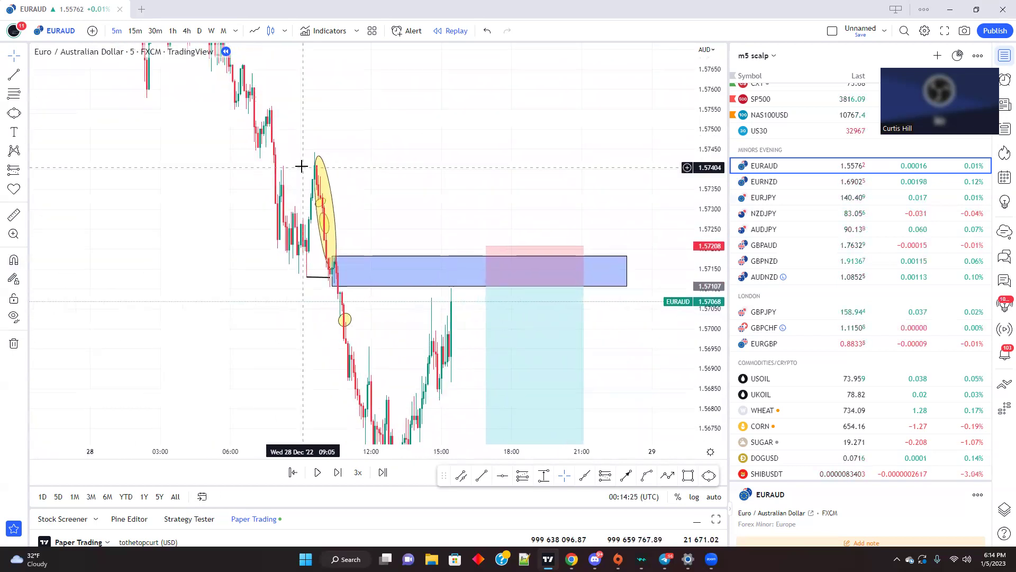
click(328, 242)
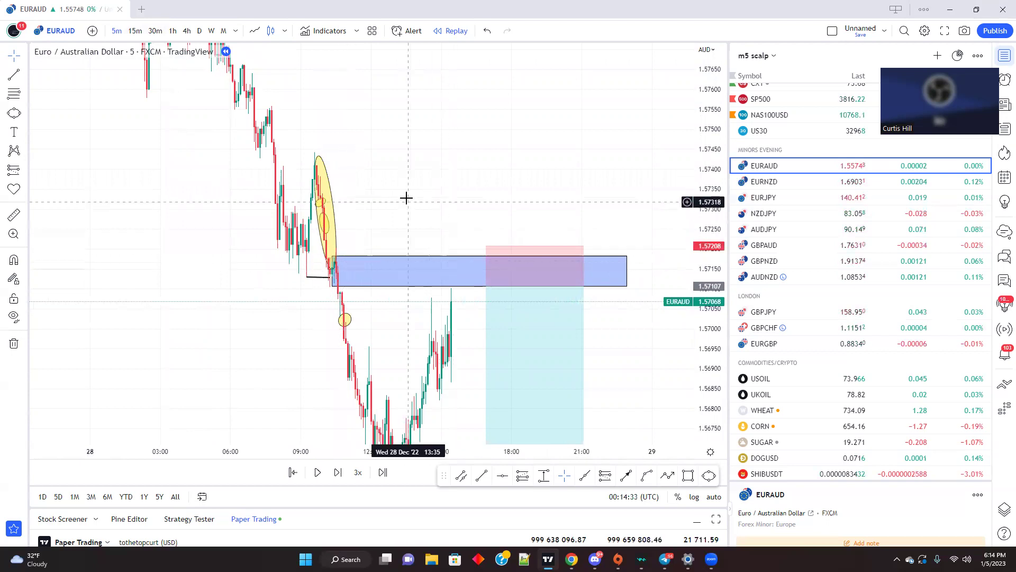
drag(407, 198, 370, 184)
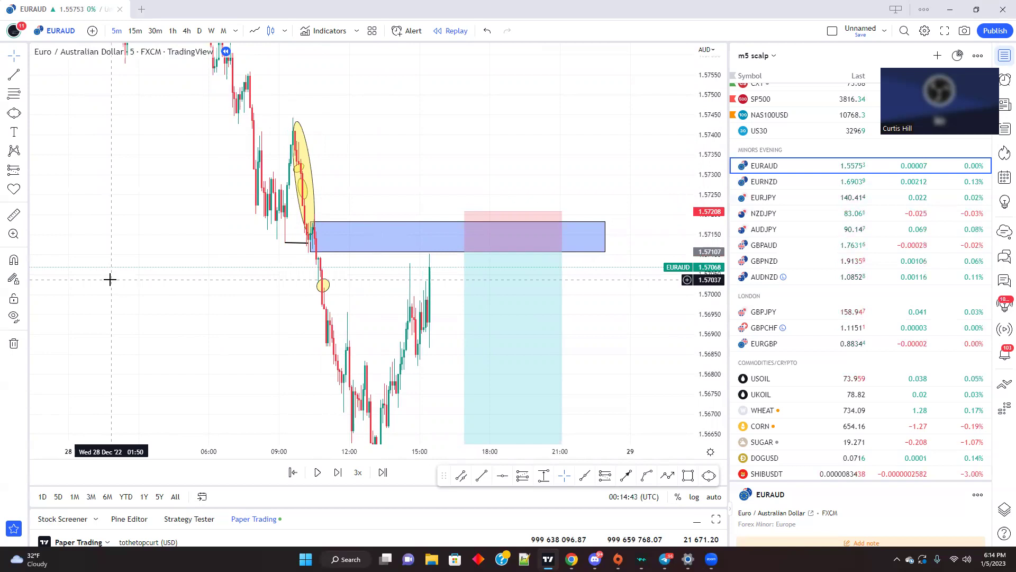
drag(110, 279, 91, 247)
drag(186, 325, 161, 259)
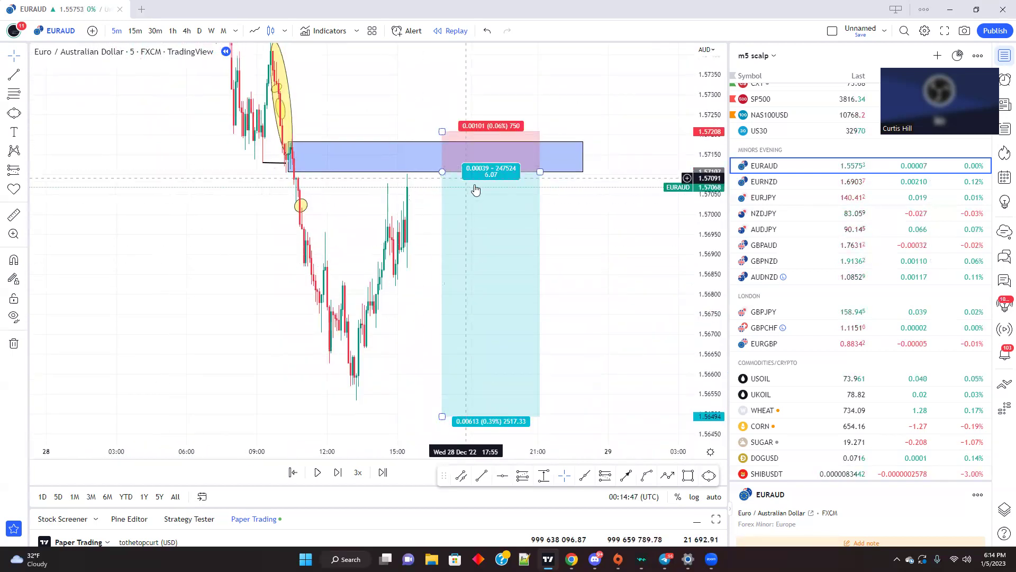
drag(101, 302, 145, 354)
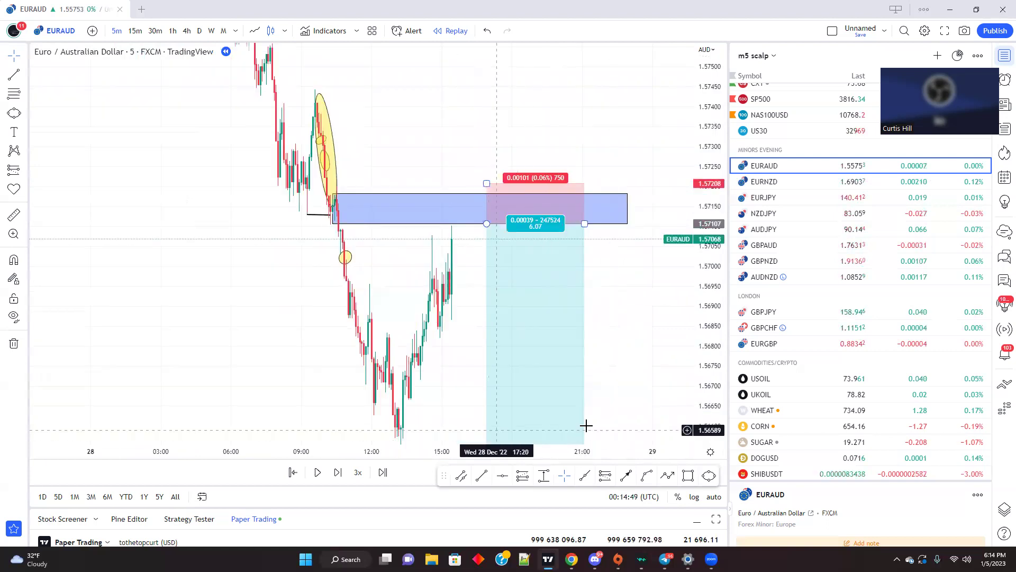
drag(305, 387, 286, 373)
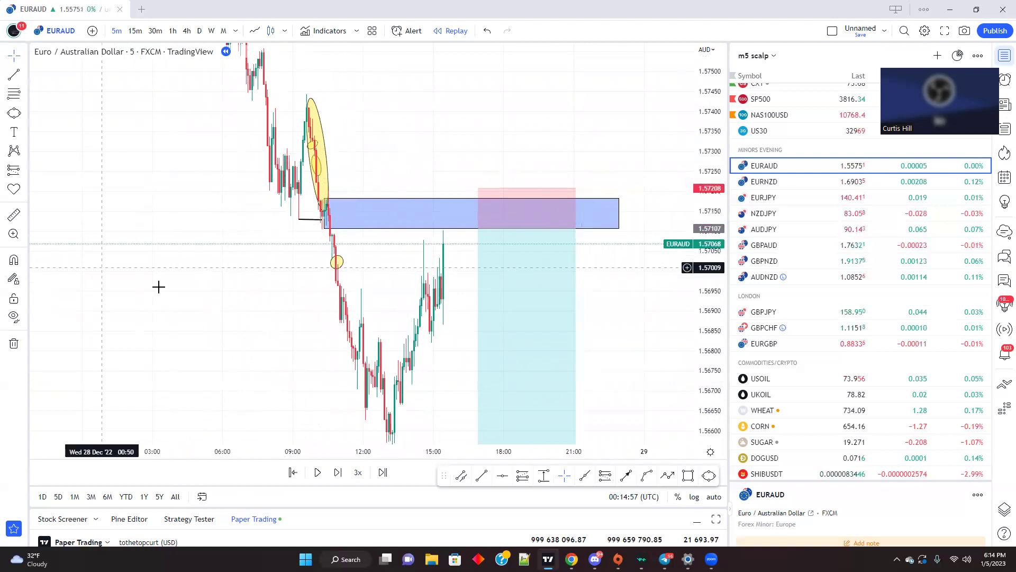
drag(259, 321, 297, 305)
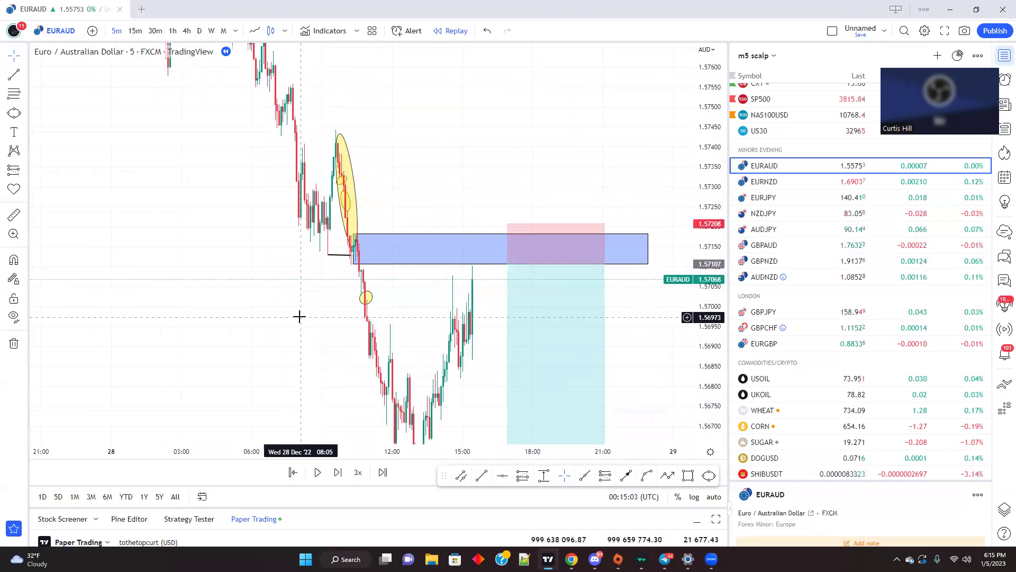
drag(293, 289, 238, 208)
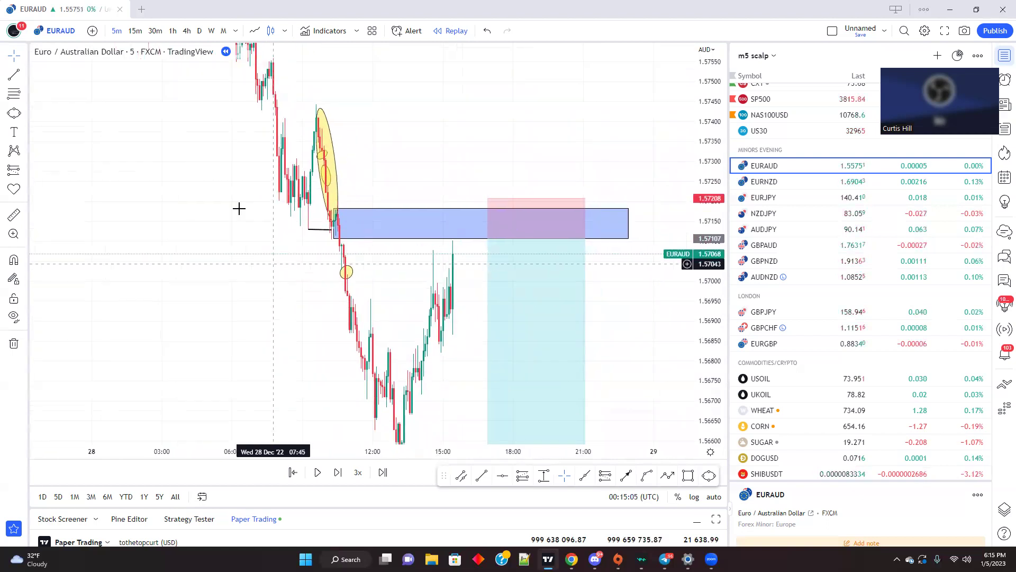
Shift the short position's entry to 1.57110 and replay the chart at 1x speed as price returns to the blue zone
mouse_move(500, 245)
mouse_down()
mouse_move(477, 234)
mouse_move(514, 248)
mouse_up()
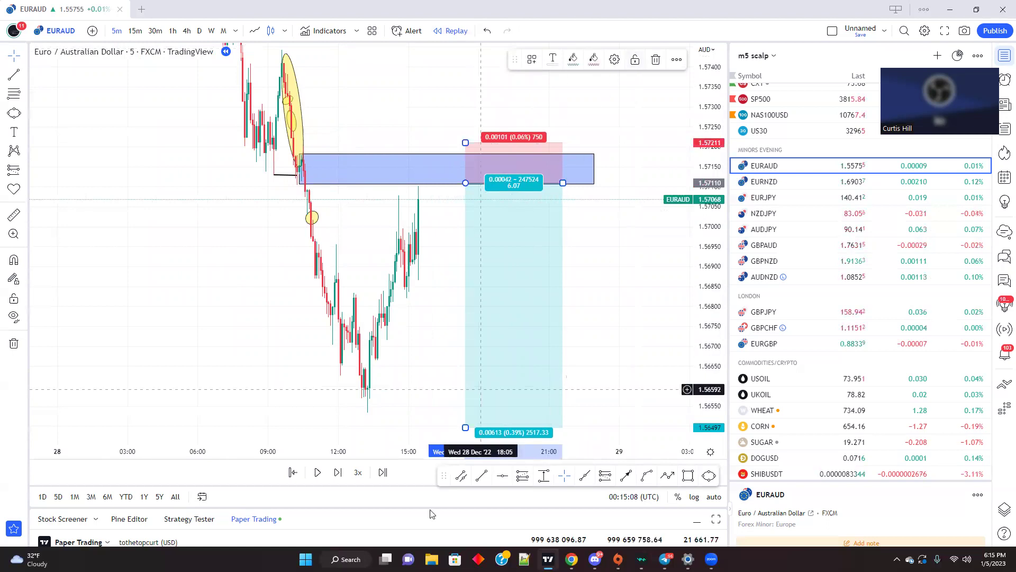
click(358, 472)
click(362, 403)
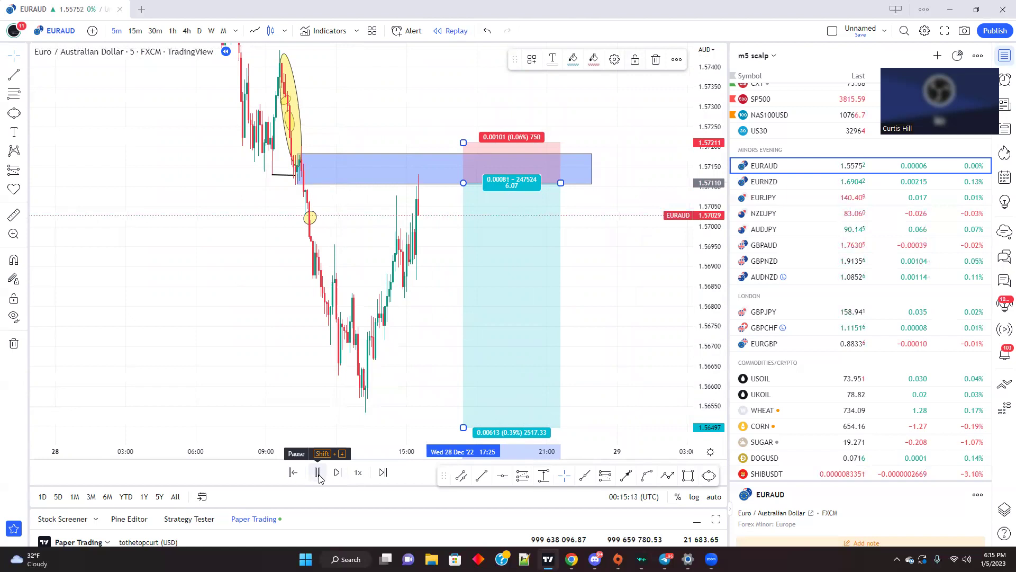
click(318, 473)
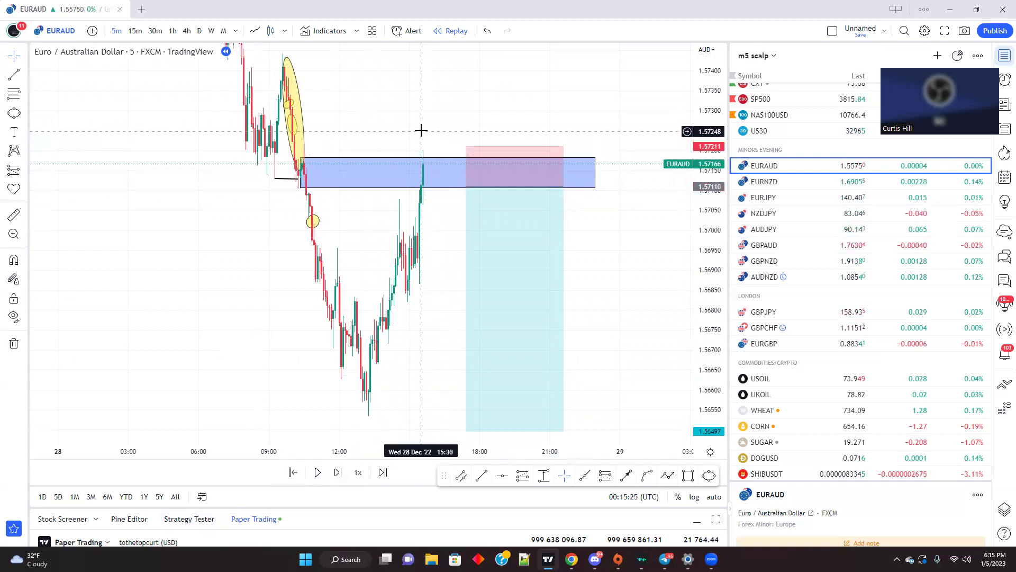
click(313, 478)
Move the short position about one hour forward in time, with its entry at 1.57106
click(538, 287)
drag(539, 288, 564, 286)
mouse_move(460, 282)
mouse_down()
mouse_move(492, 338)
mouse_move(451, 293)
mouse_up()
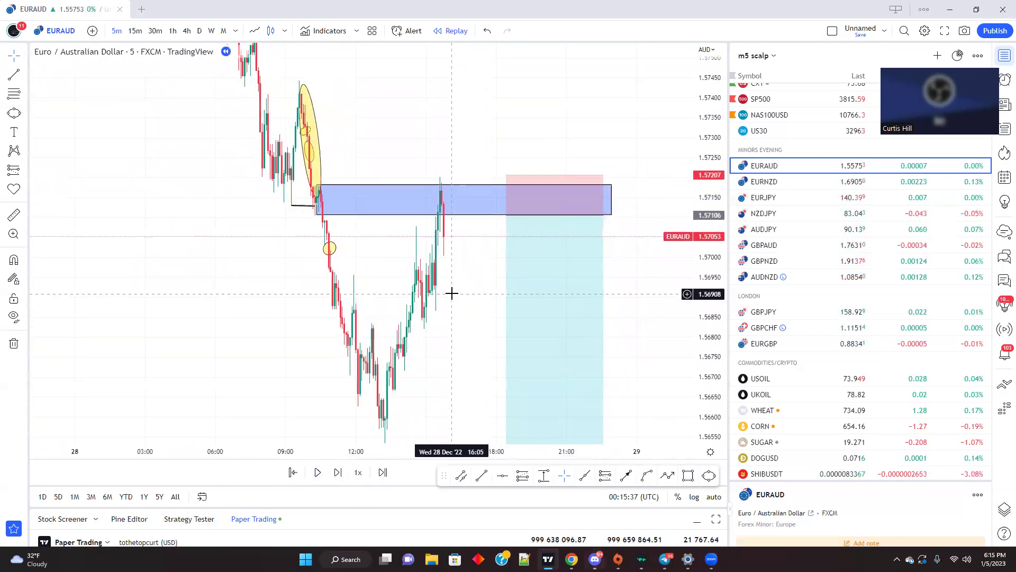
Draw a nearly horizontal trend line at about 1.5711 from the 15:35 candle to 18:30
click(14, 76)
click(440, 213)
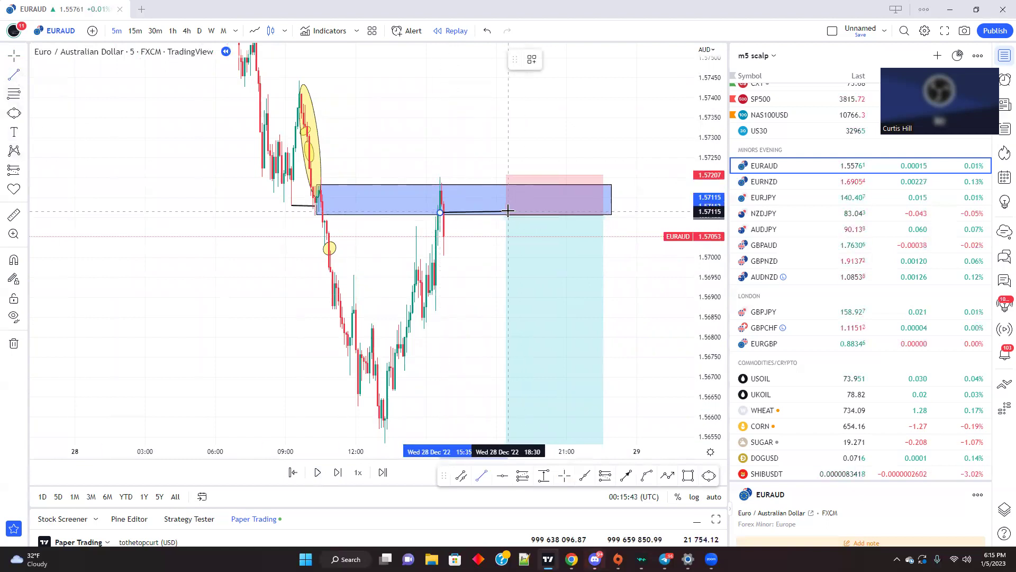
click(508, 212)
Move the short position back to the latest candle with its entry at 1.57112, and set its stop to 1.57228
drag(523, 271, 461, 274)
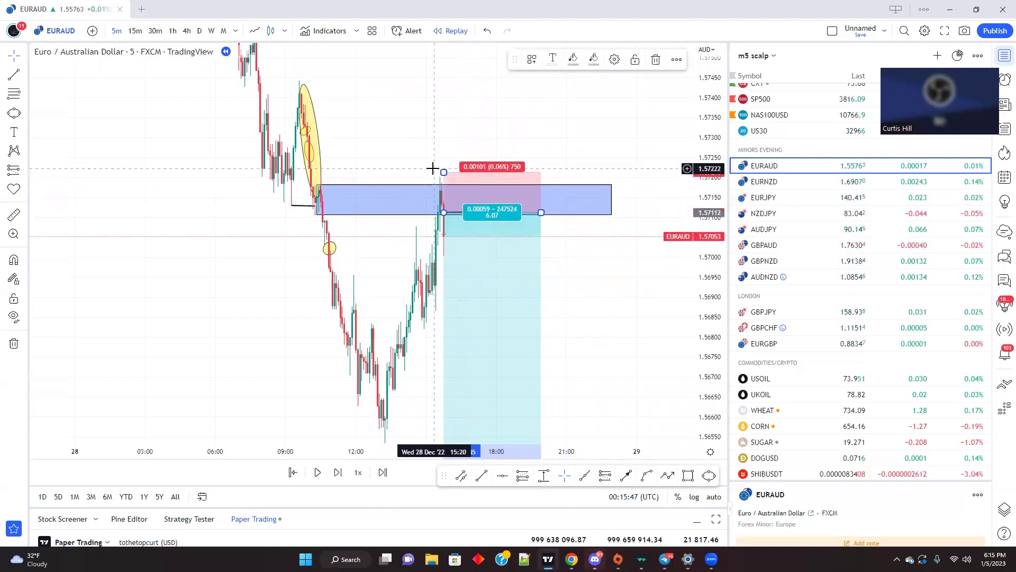
drag(444, 172, 443, 166)
scroll(199, 292, up, 2)
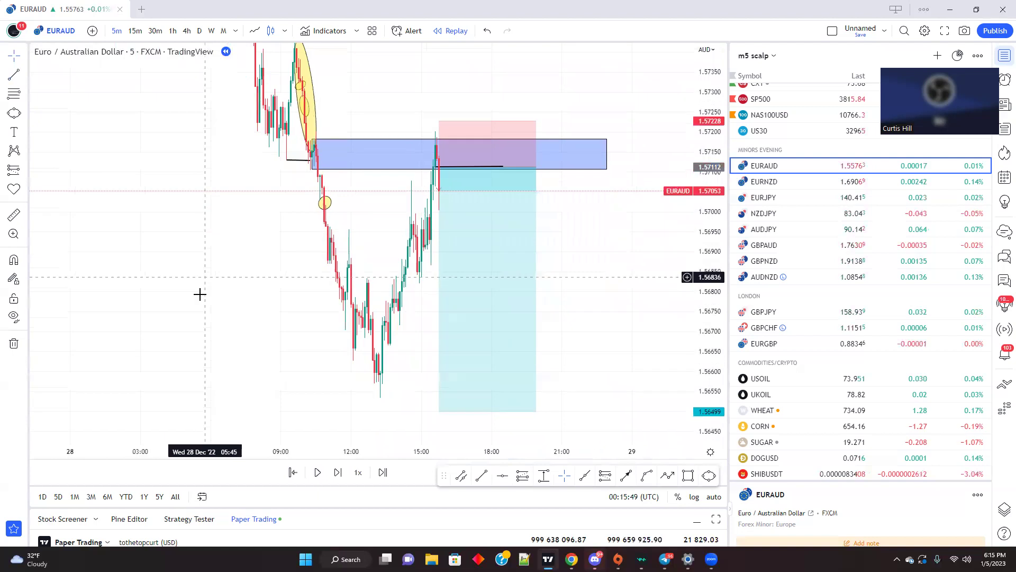
Draw a rectangle between about 1.5698 and 1.5691, from the candles just before the rally into the blue zone across the short position
scroll(183, 347, up, 2)
mouse_move(192, 323)
mouse_down()
mouse_move(184, 355)
mouse_move(194, 303)
mouse_up()
scroll(168, 313, down, 3)
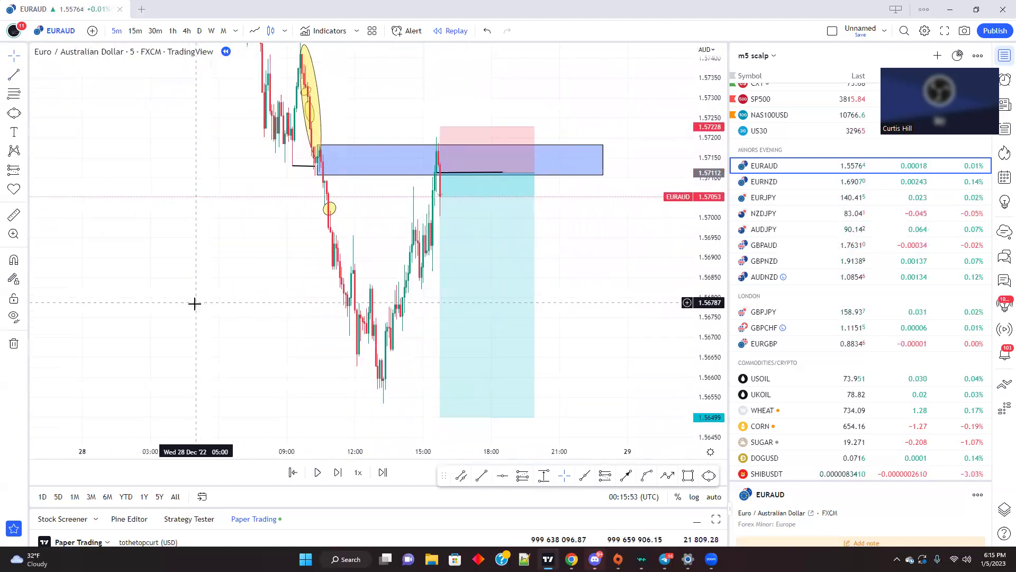
drag(198, 370, 166, 390)
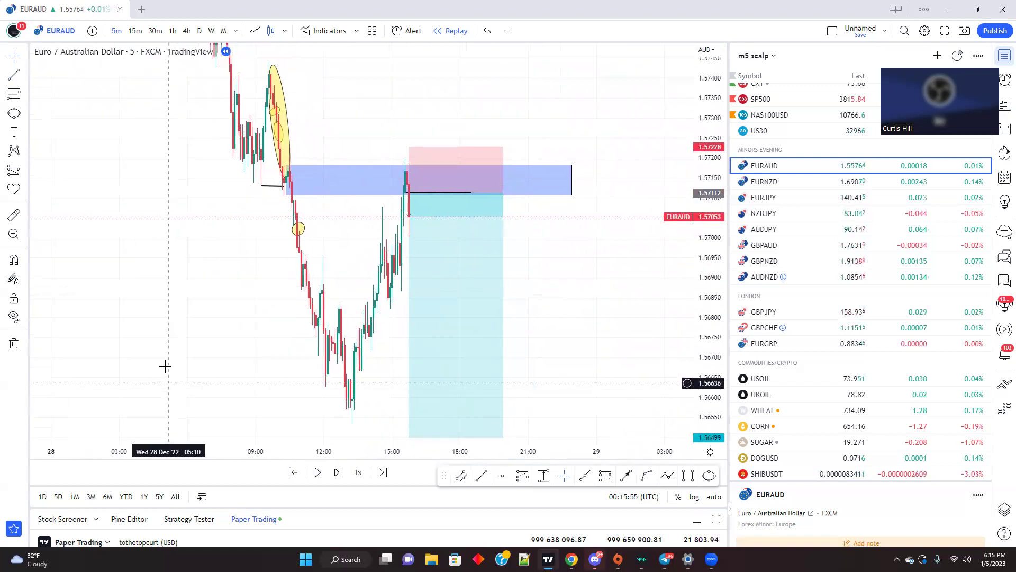
scroll(171, 347, up, 1)
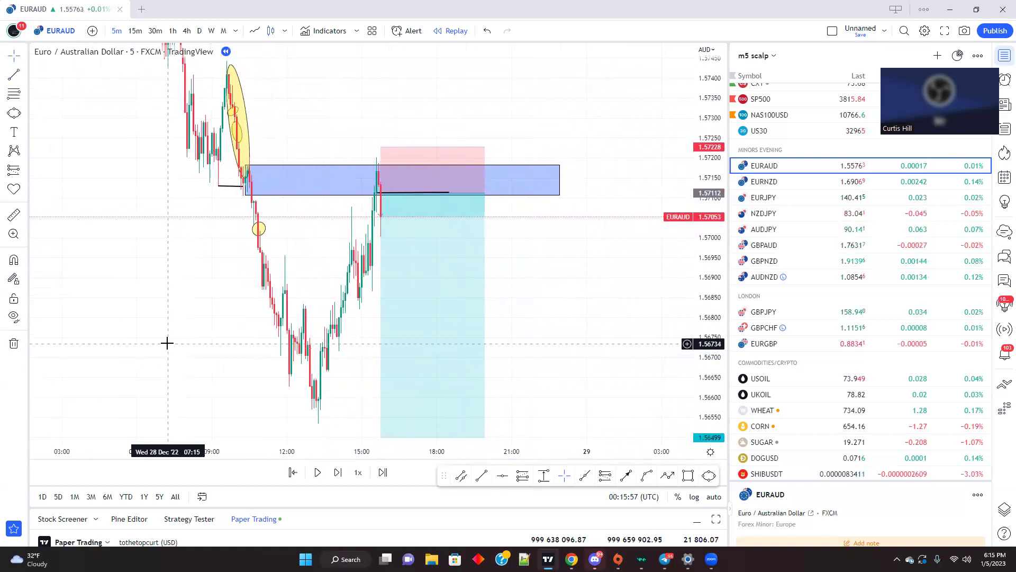
scroll(190, 329, down, 2)
scroll(189, 327, up, 2)
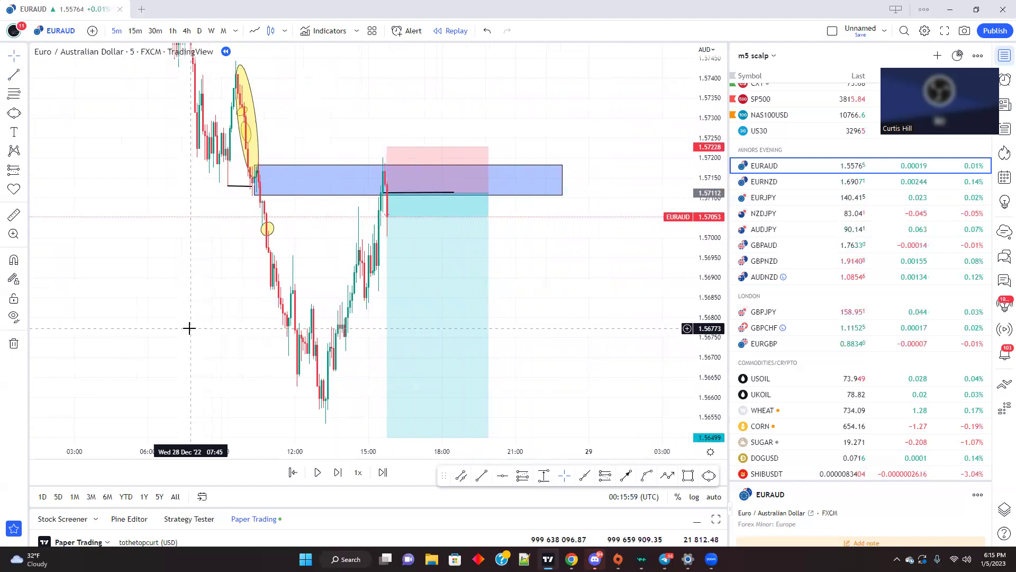
click(22, 115)
click(75, 156)
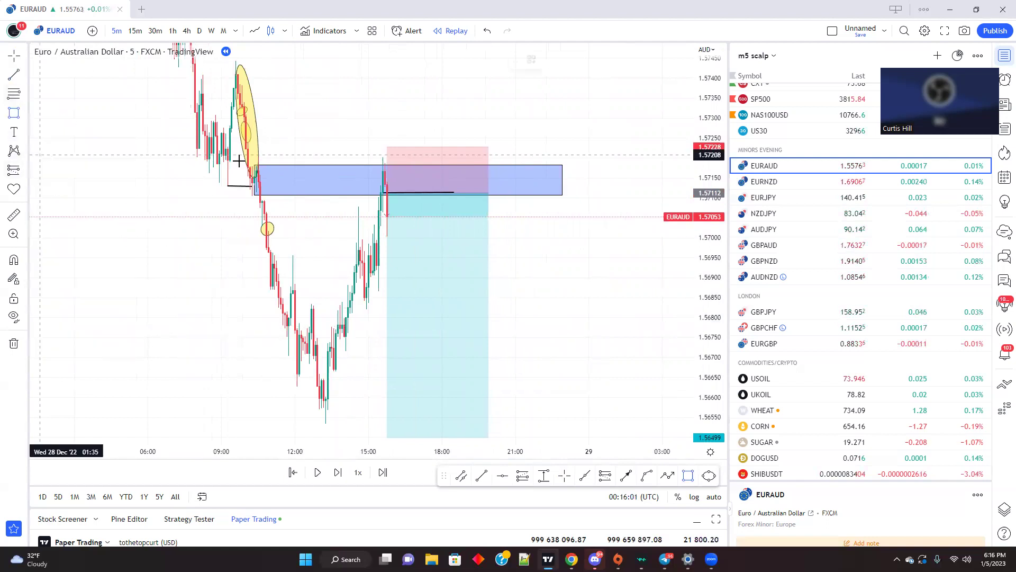
mouse_move(370, 246)
mouse_down()
mouse_move(390, 277)
mouse_move(521, 273)
mouse_up()
click(140, 322)
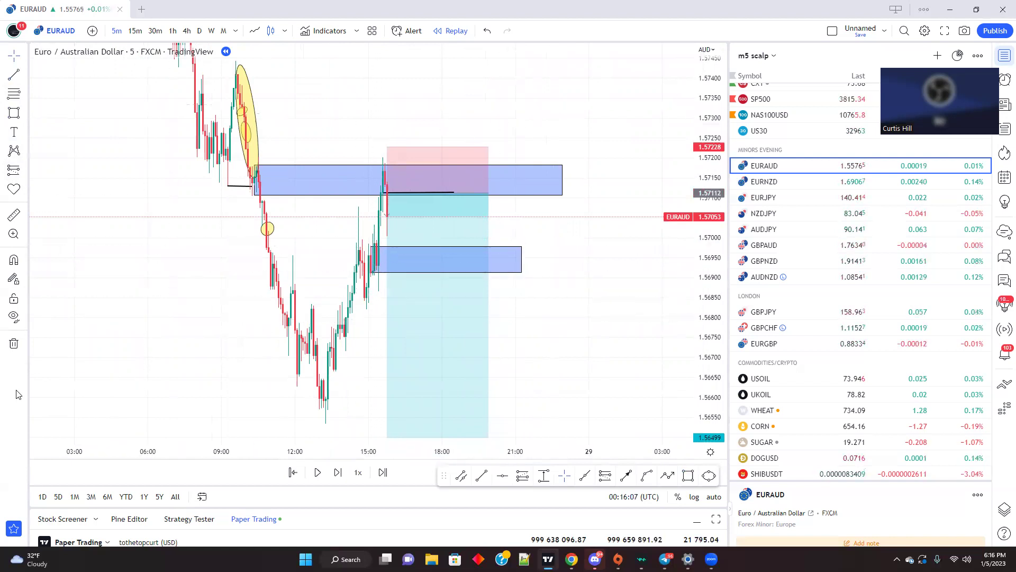
Lower the short position's target to 1.56447, below the swing low
drag(206, 363, 204, 290)
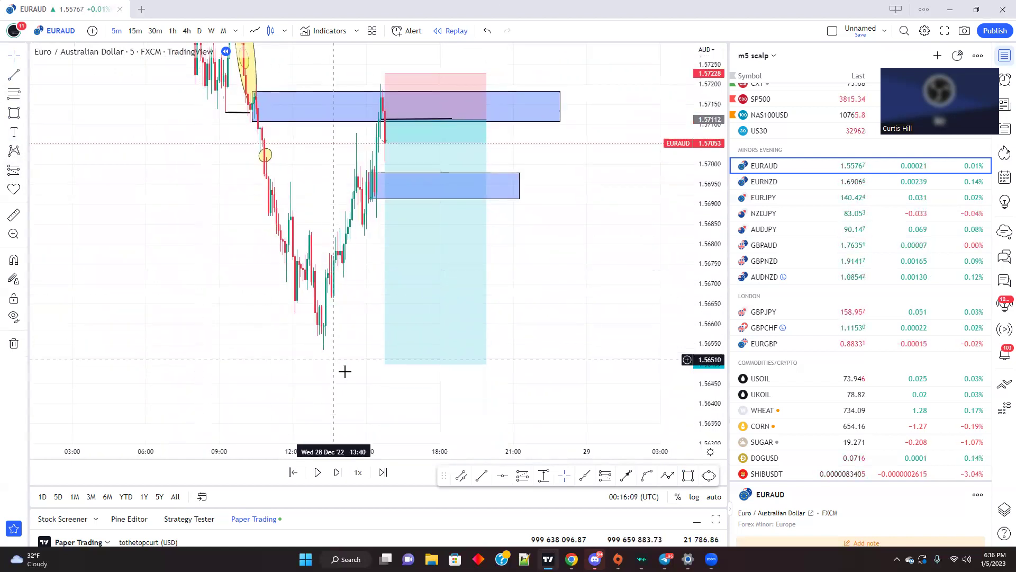
mouse_move(344, 371)
mouse_down()
mouse_move(356, 173)
mouse_move(376, 386)
mouse_up()
mouse_move(123, 181)
mouse_down()
mouse_move(195, 360)
mouse_move(136, 255)
mouse_up()
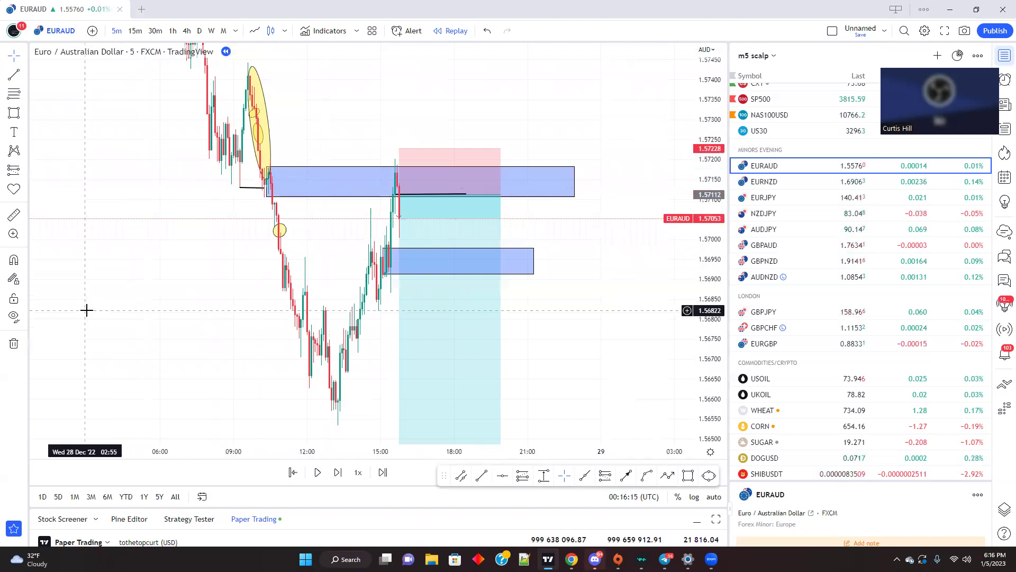
Draw two rectangles at the rally's lower consolidations, one from 1.56791 to 1.56742 and one from about 1.5672 to 1.5667
drag(196, 330, 261, 310)
click(14, 113)
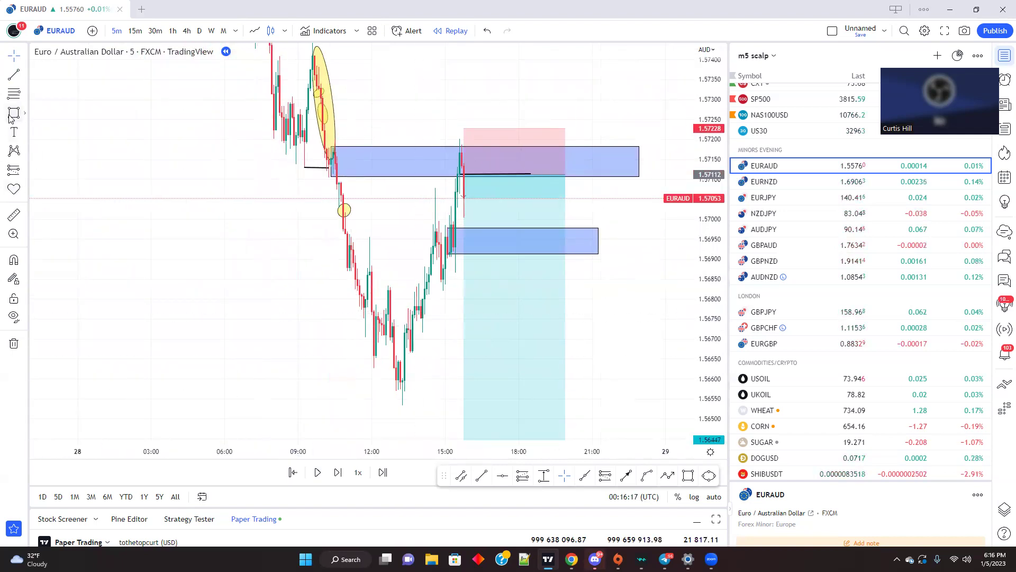
mouse_move(420, 303)
mouse_down()
mouse_move(465, 318)
mouse_move(554, 321)
mouse_up()
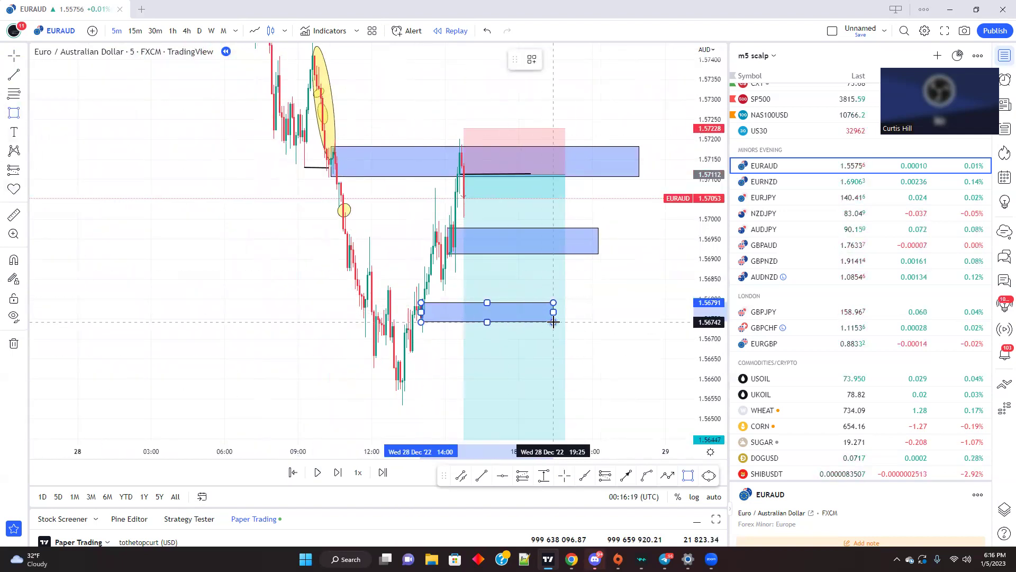
click(13, 113)
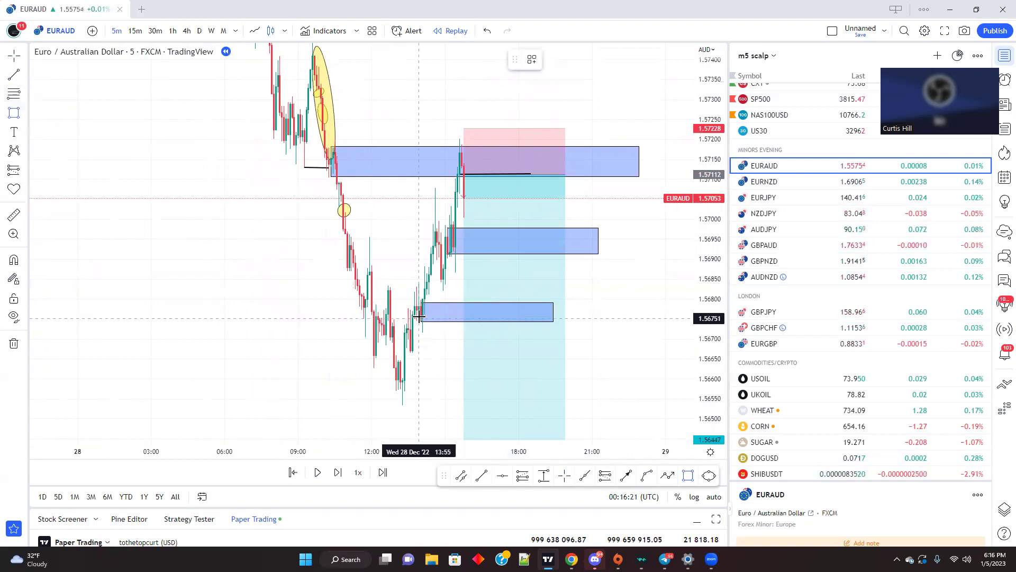
mouse_move(412, 332)
mouse_down()
mouse_move(419, 358)
mouse_move(586, 351)
mouse_up()
drag(309, 367, 285, 392)
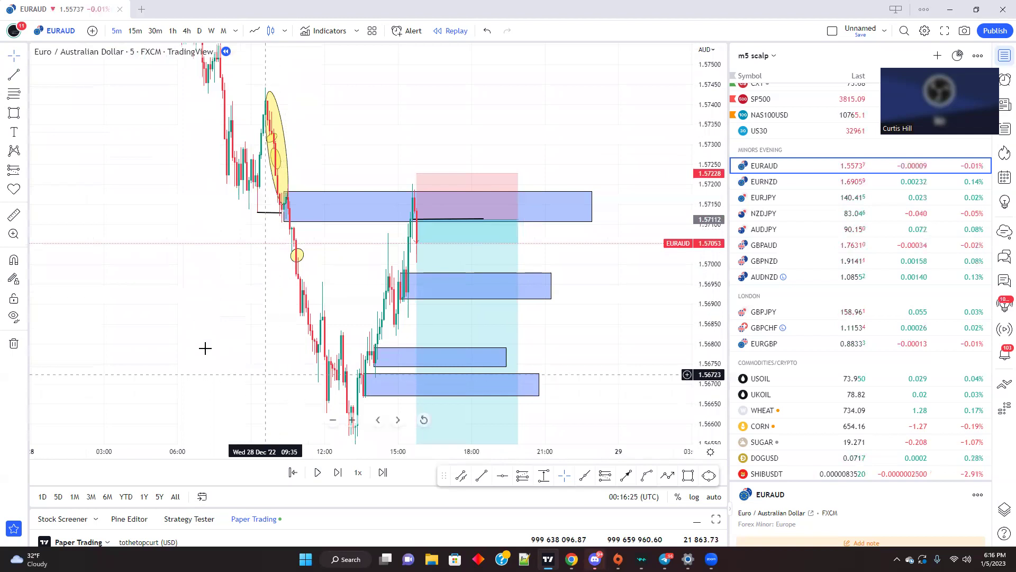
Remove the three blue rectangles along the rally below the supply zone, leaving the supply zone itself in place
right_click(383, 356)
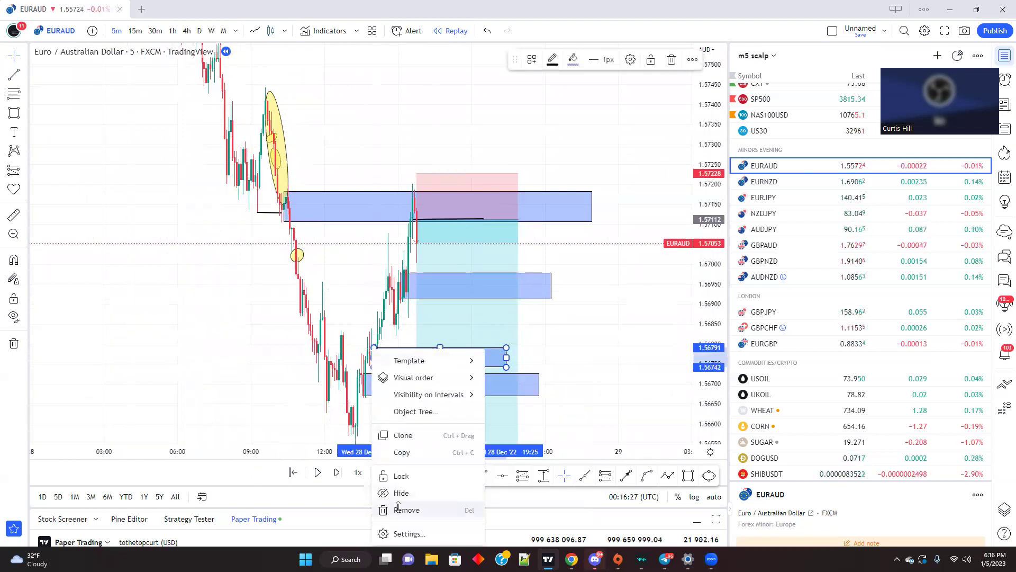
click(398, 508)
right_click(367, 375)
click(398, 510)
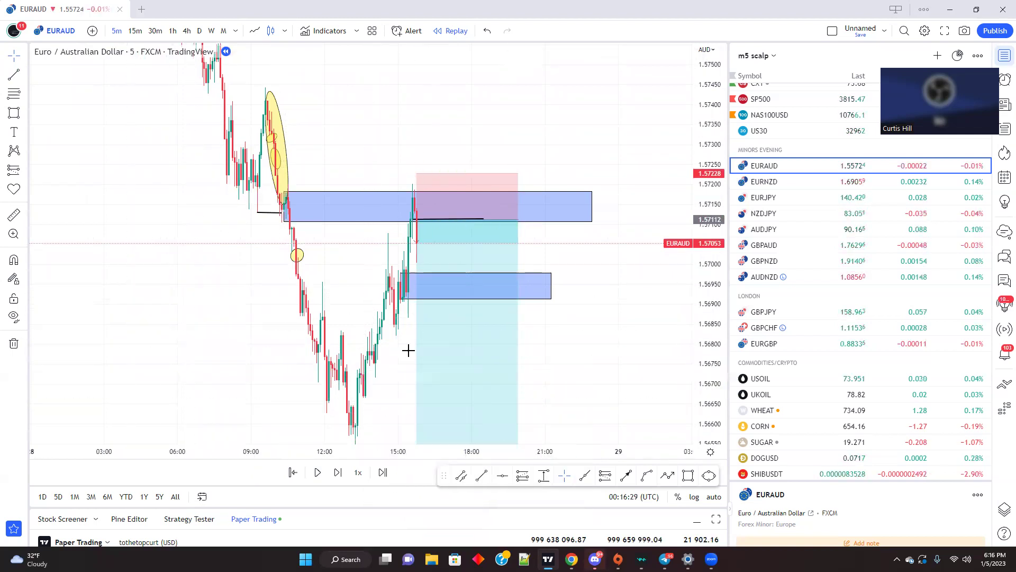
right_click(419, 273)
click(431, 429)
Measure the price distance from the short entry level at 1.57115 down to 1.57006
drag(297, 365, 288, 339)
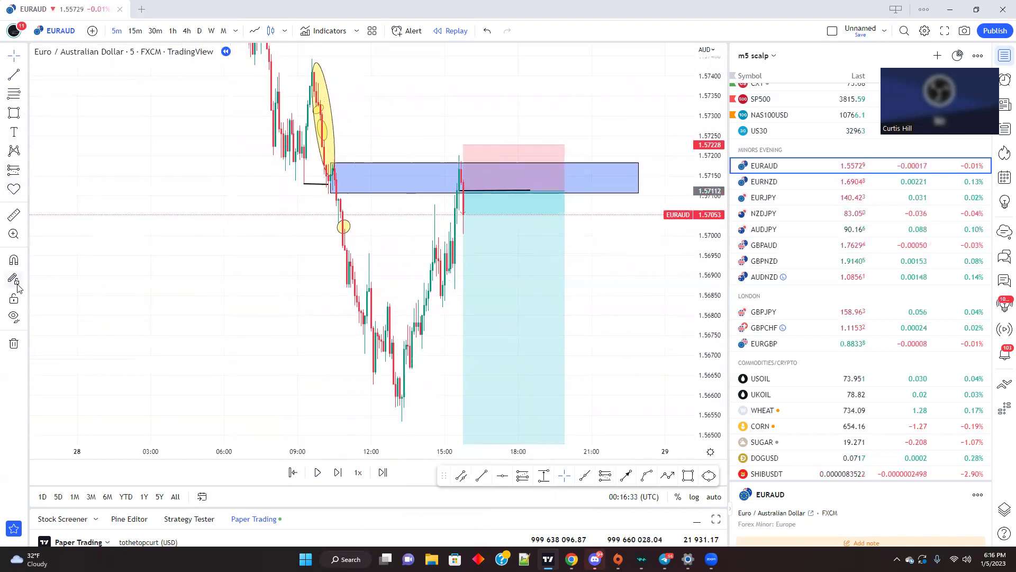
click(13, 217)
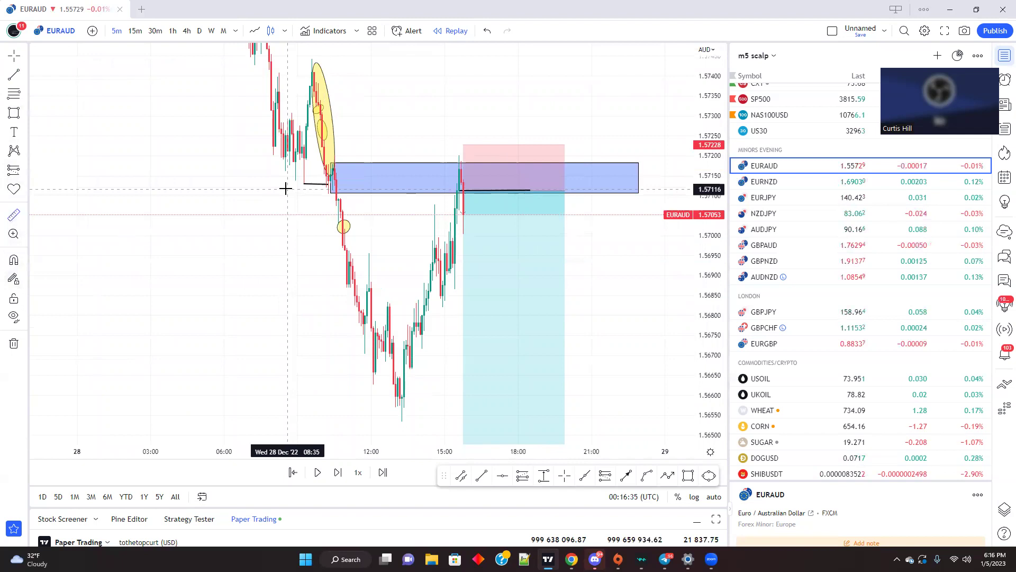
click(286, 189)
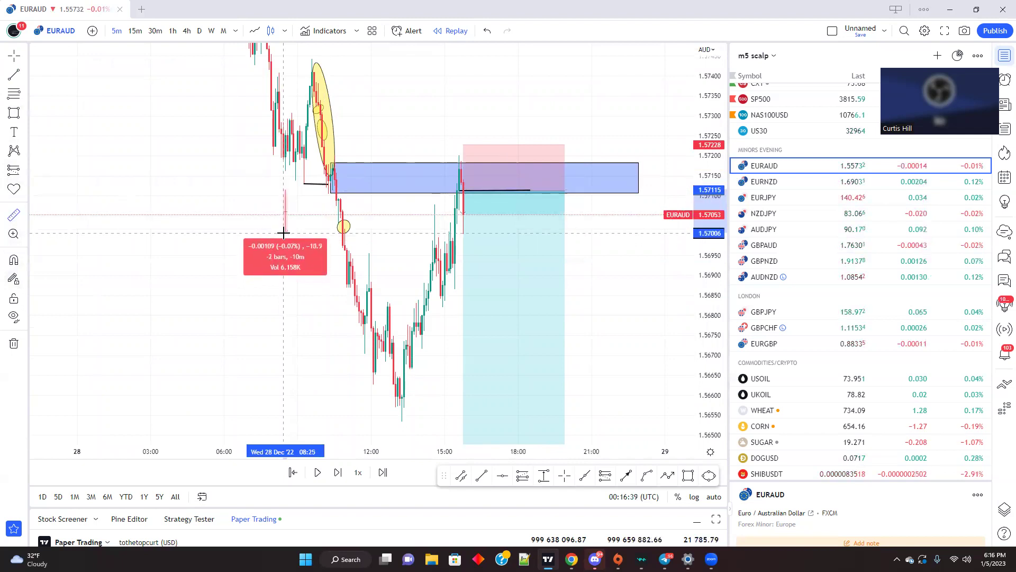
click(289, 233)
click(238, 299)
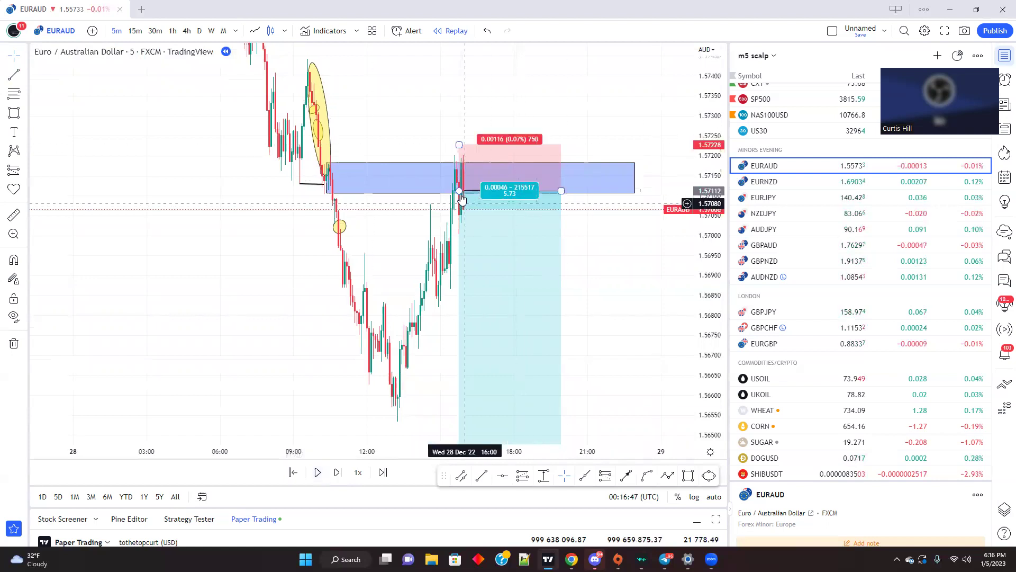
Play the replay forward until price breaks above the short position's stop, and pause it at about 1.5746
scroll(175, 368, up, 1)
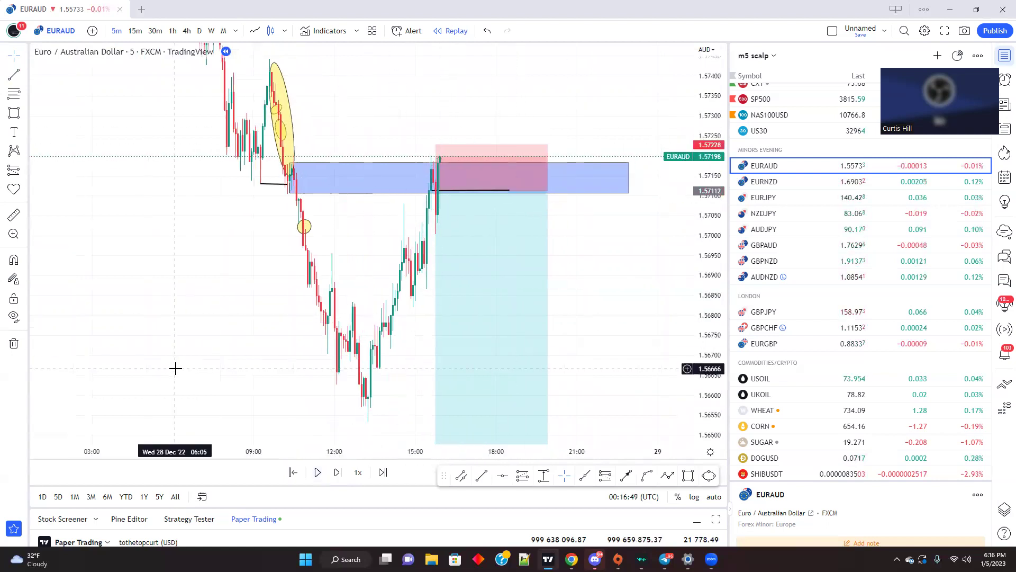
scroll(233, 312, down, 1)
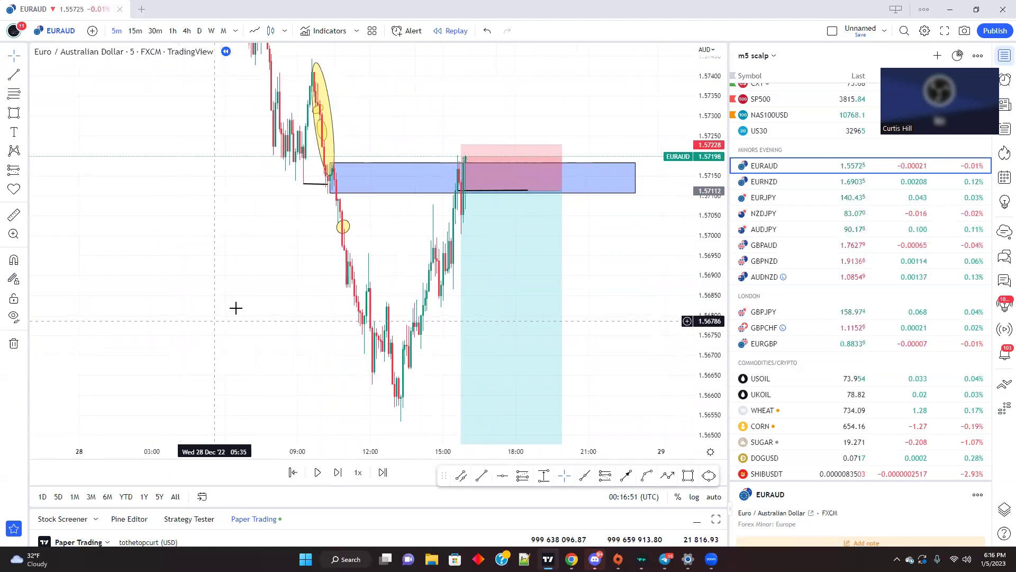
drag(236, 309, 245, 354)
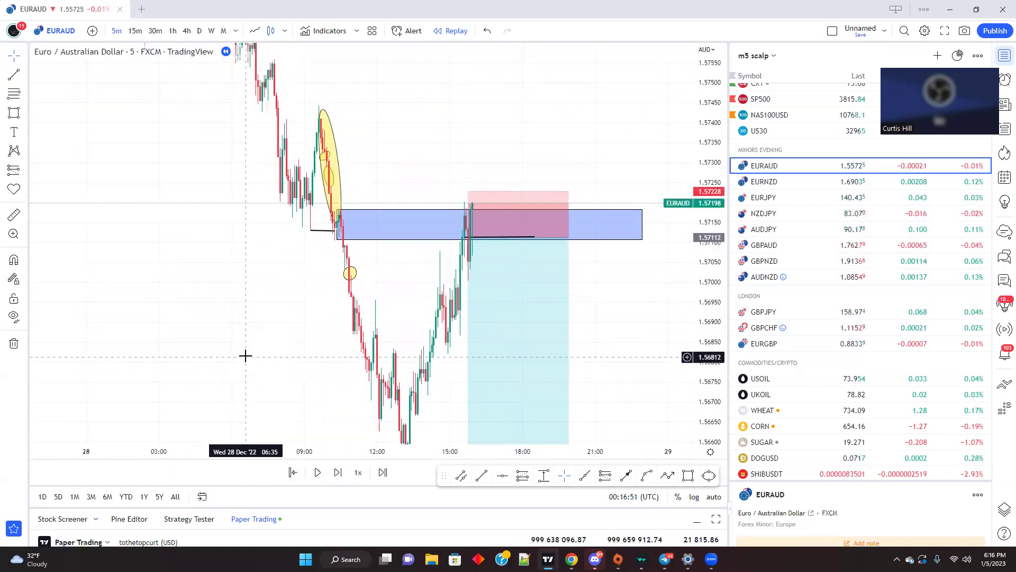
click(316, 478)
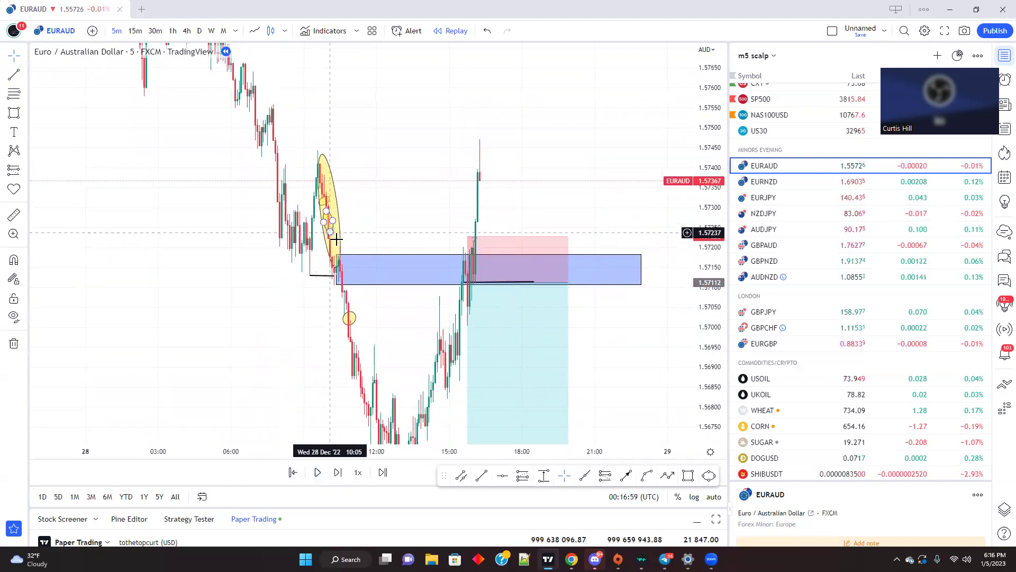
click(335, 255)
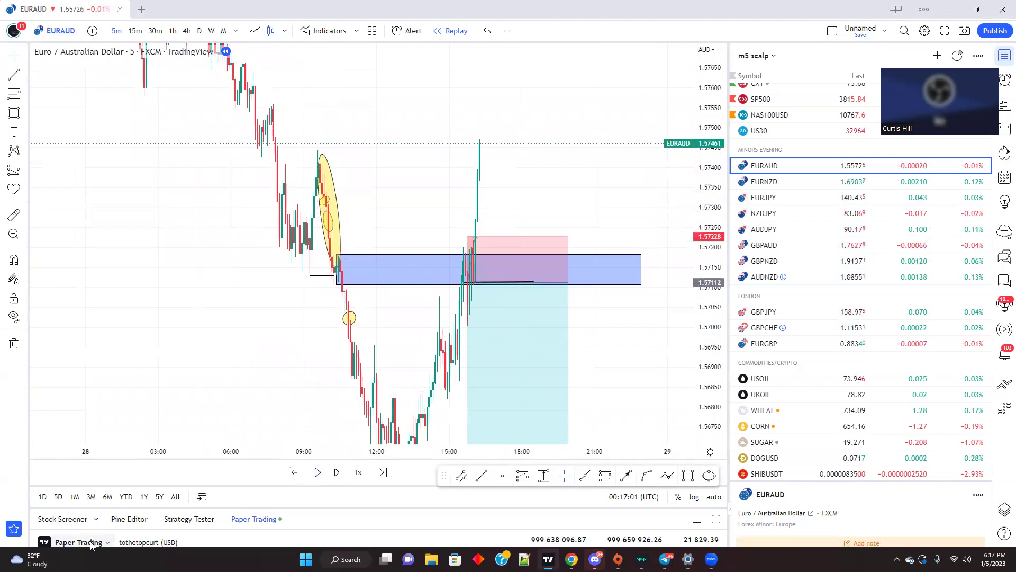
drag(128, 326, 98, 263)
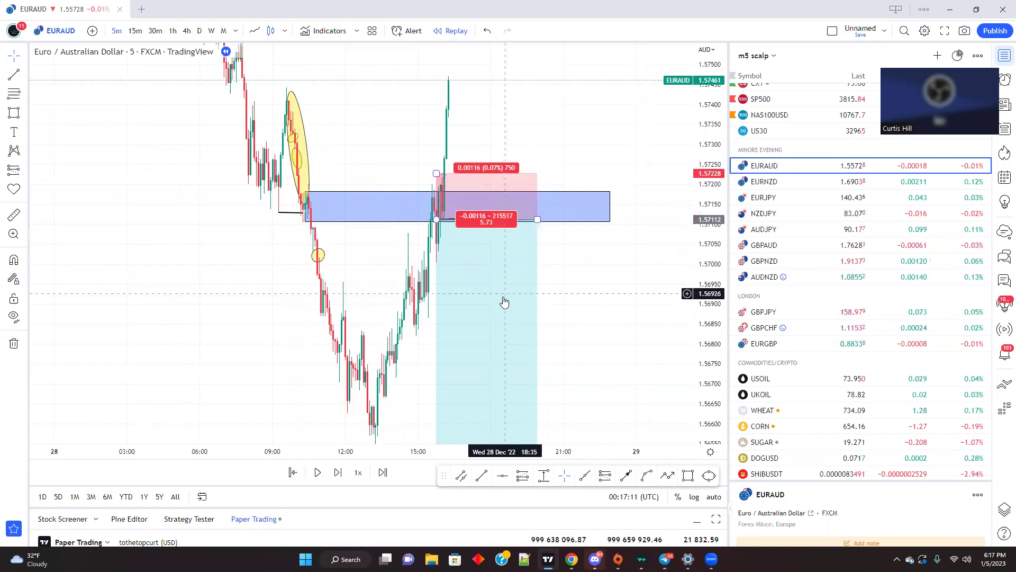
drag(272, 288, 282, 306)
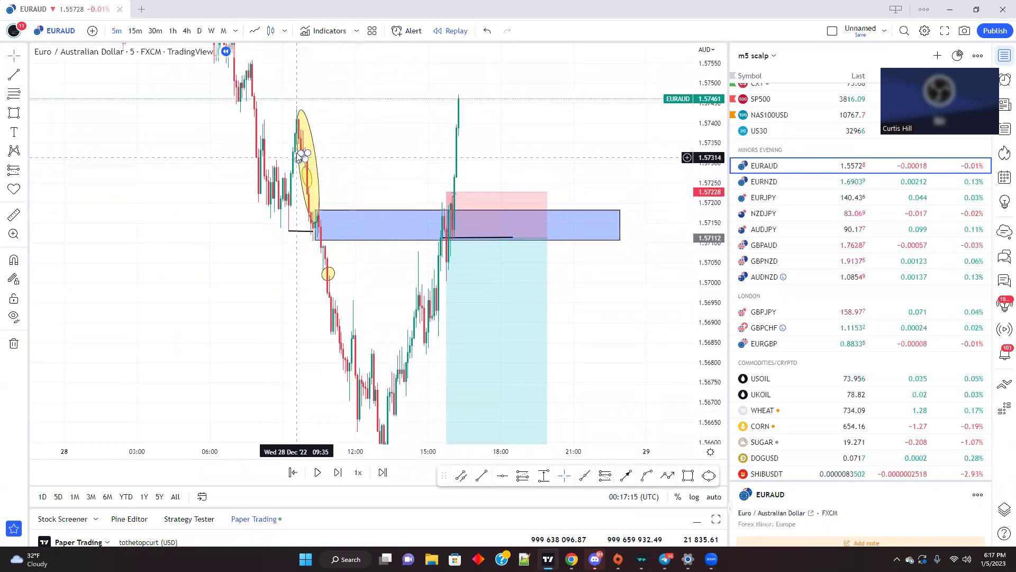
Draw a rectangle from about 1.5756 to 1.5746 at the consolidation before the earlier drop, extending past the latest candle
drag(182, 341, 206, 403)
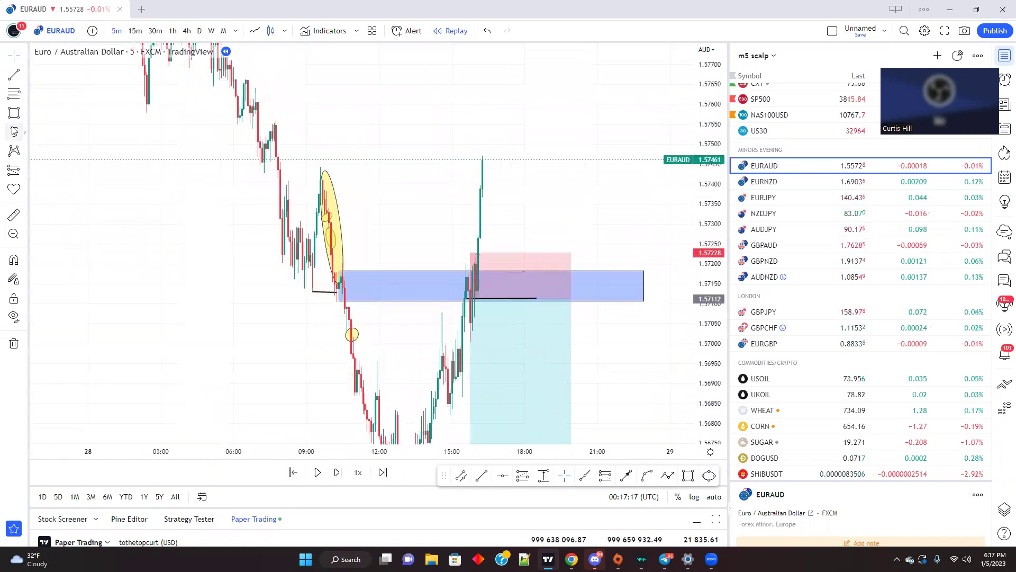
click(14, 112)
mouse_move(264, 120)
mouse_down()
mouse_move(272, 157)
mouse_move(636, 160)
mouse_up()
click(262, 245)
drag(260, 268, 144, 189)
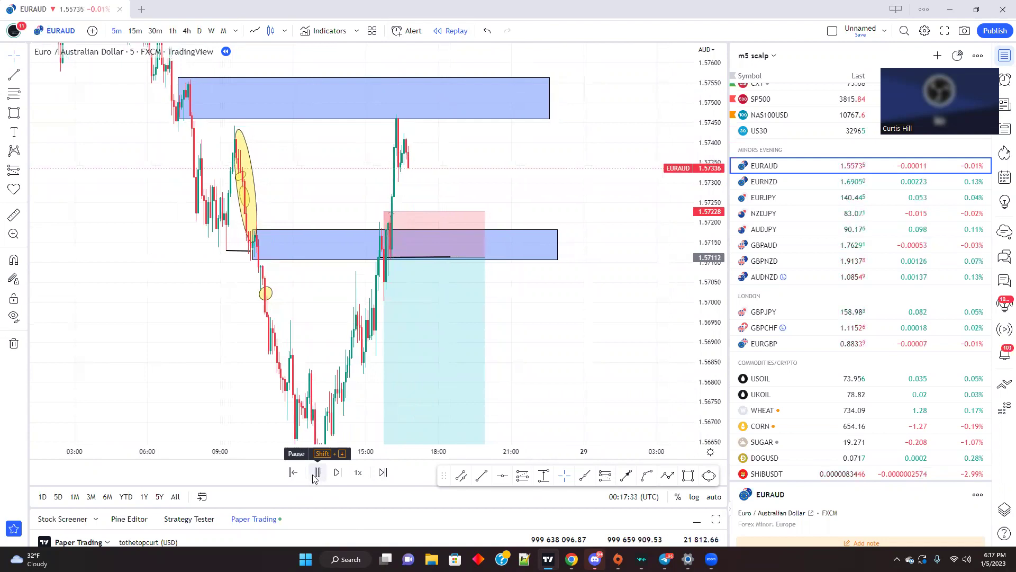
Remove the stopped-out short position from the chart
drag(321, 309, 302, 230)
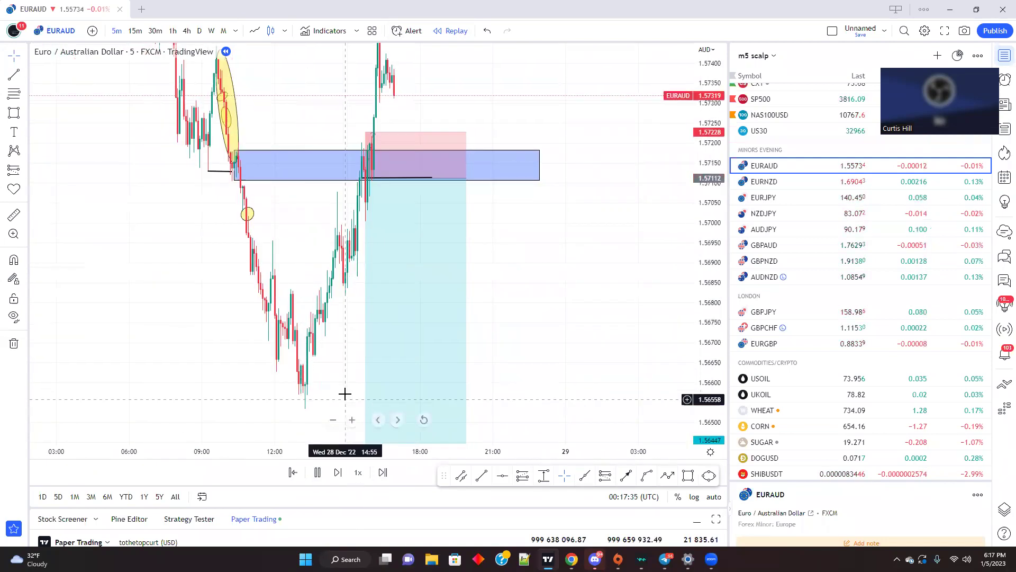
drag(344, 394, 338, 305)
click(358, 355)
right_click(358, 354)
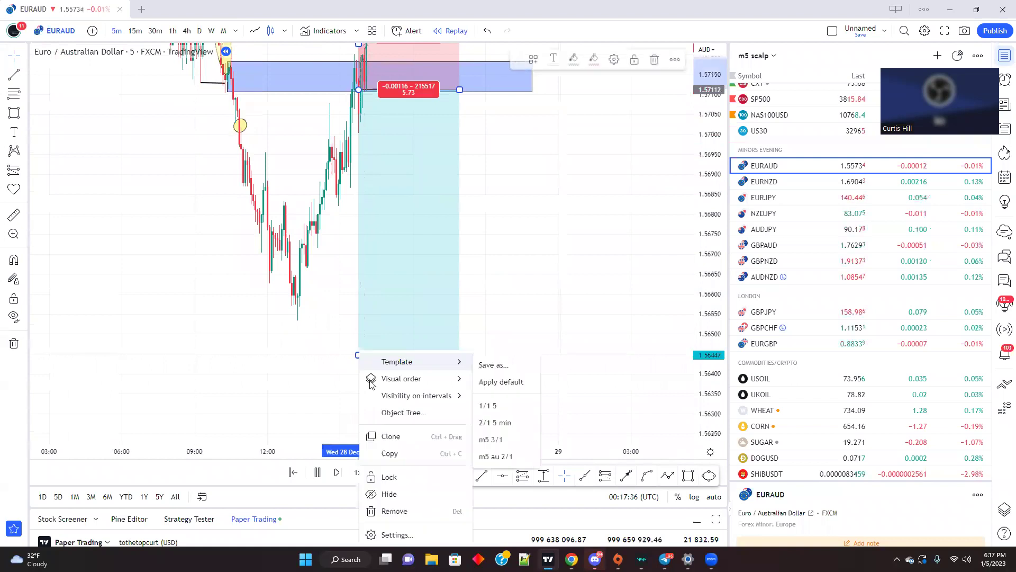
click(389, 511)
Continue the replay through the drop from the upper zone, and remove the lower blue supply rectangle
drag(368, 268, 431, 481)
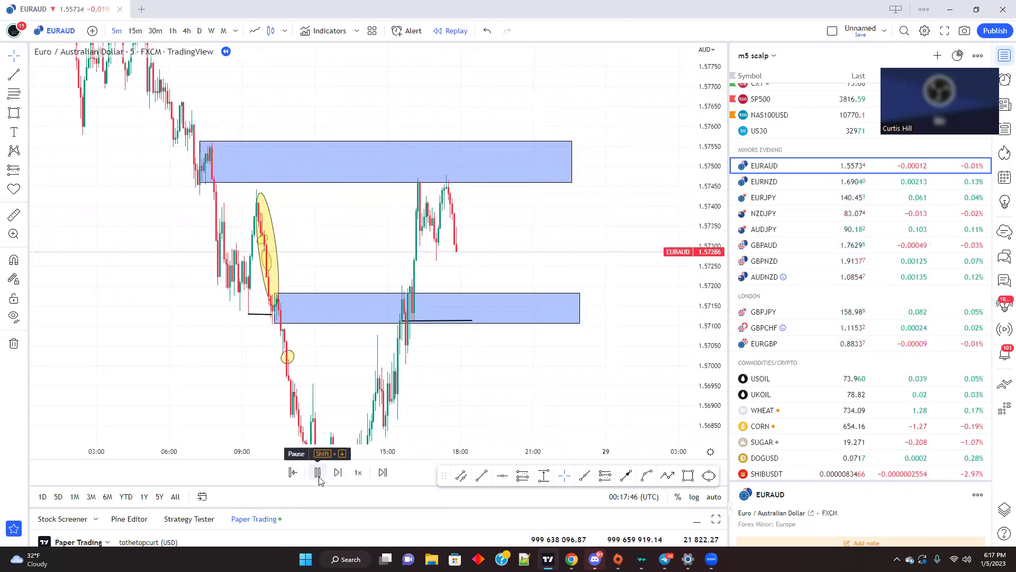
right_click(273, 319)
click(301, 485)
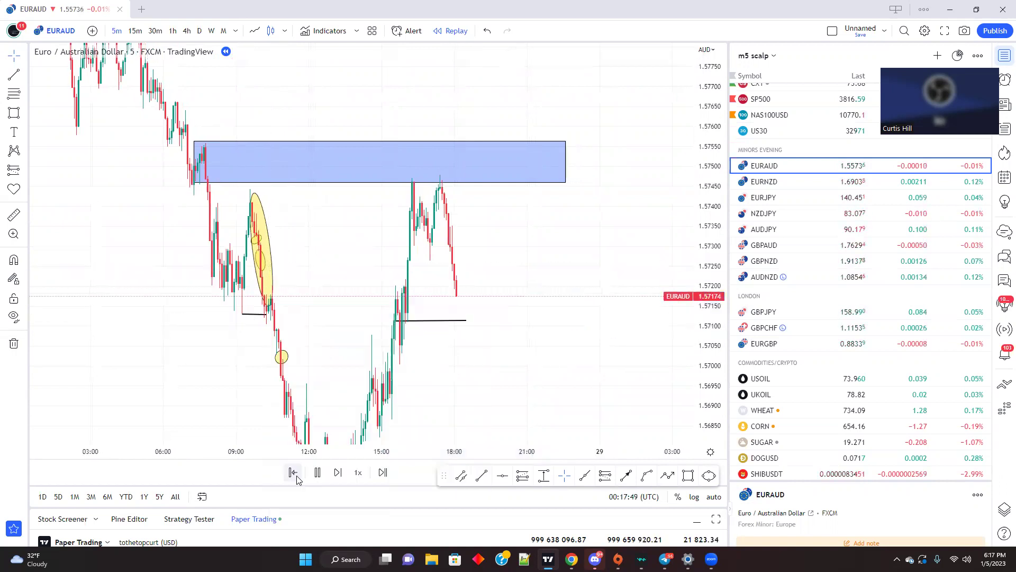
Measure the drop from the upper zone's retest at 1.57449 to the recent low at 1.57181
drag(171, 333, 178, 268)
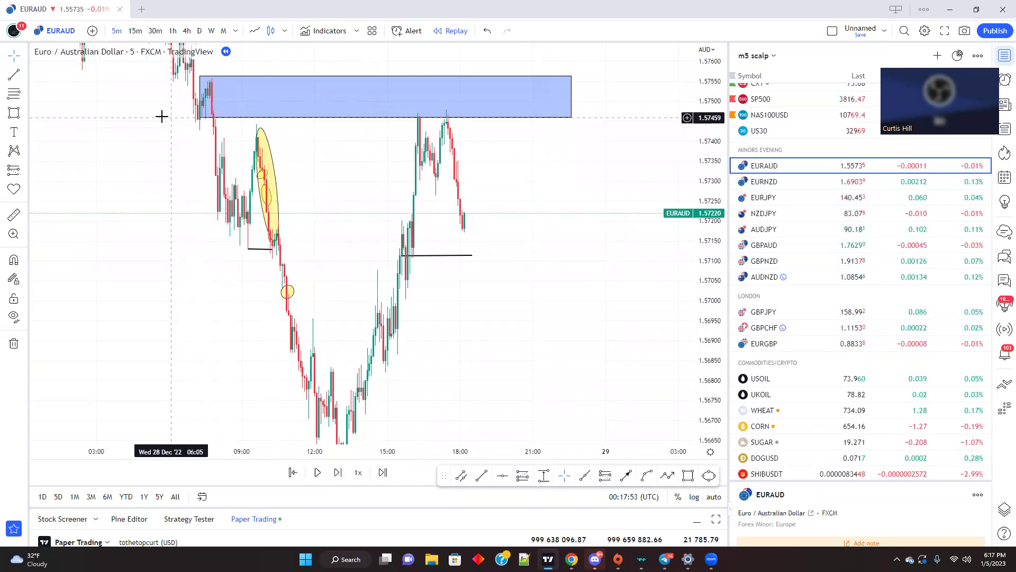
click(14, 215)
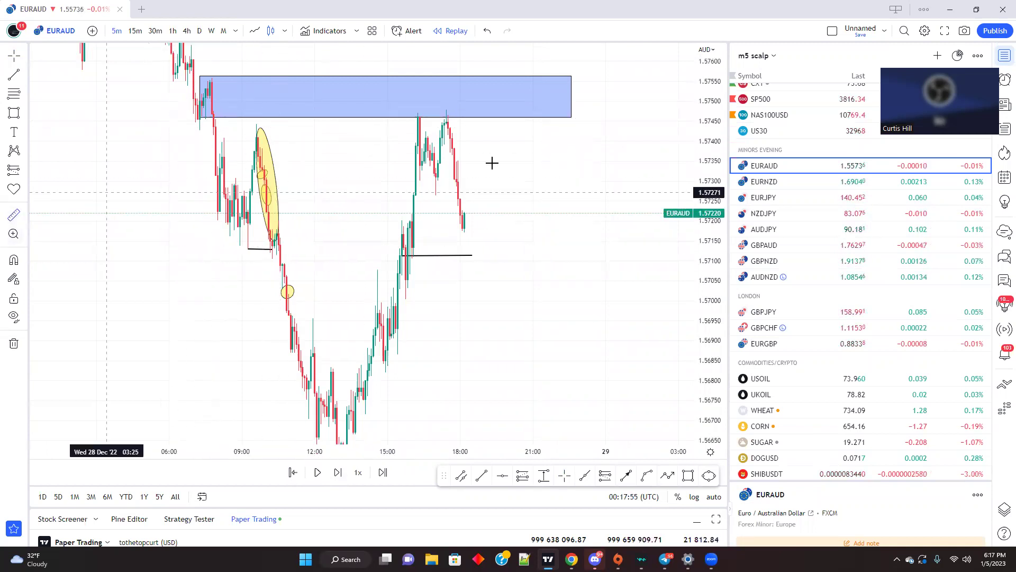
click(613, 122)
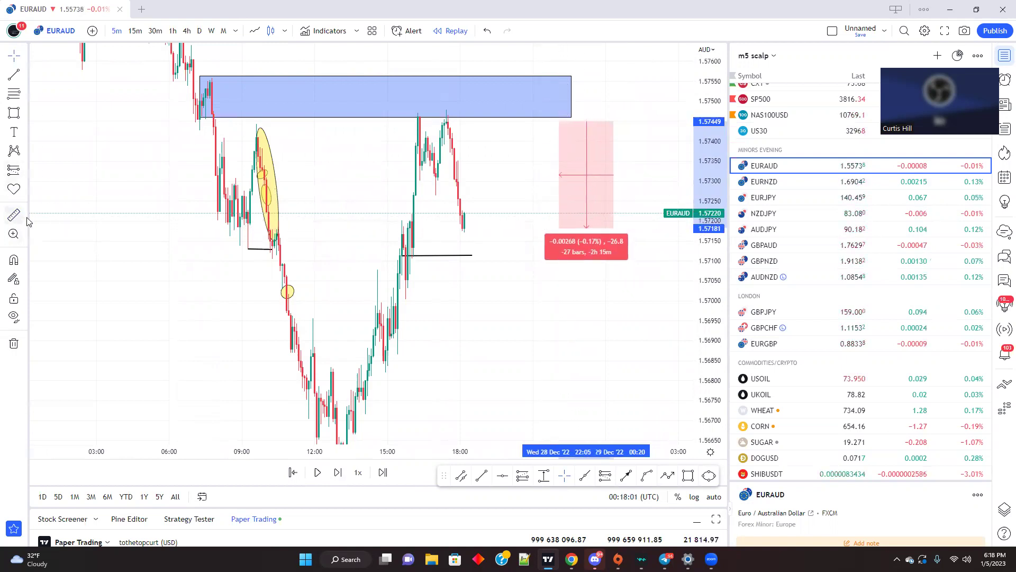
Place a short position at the second touch of the upper zone with its entry at 1.57431, and set its stop to 1.57496
click(30, 173)
click(123, 164)
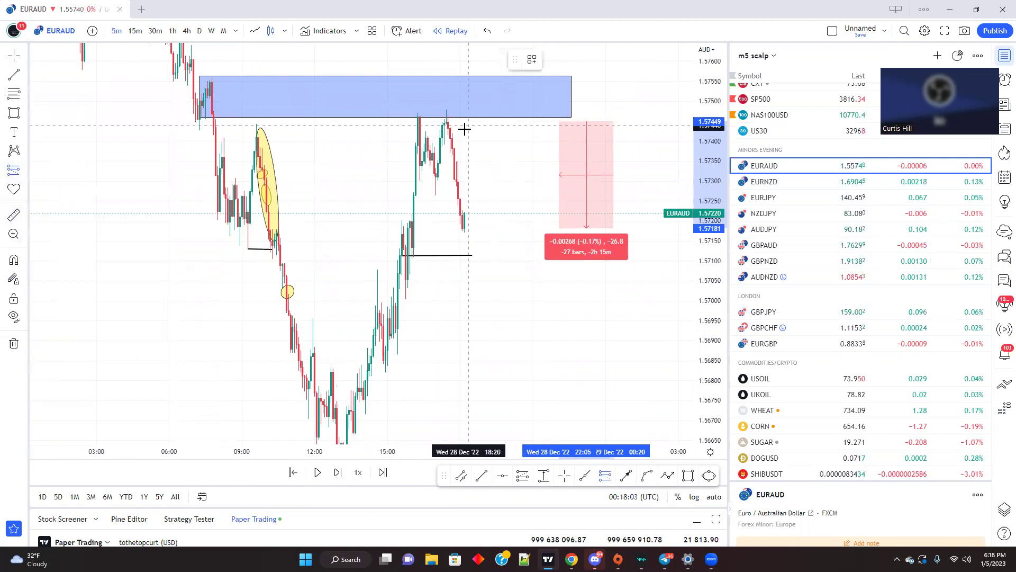
click(450, 128)
drag(380, 150, 372, 209)
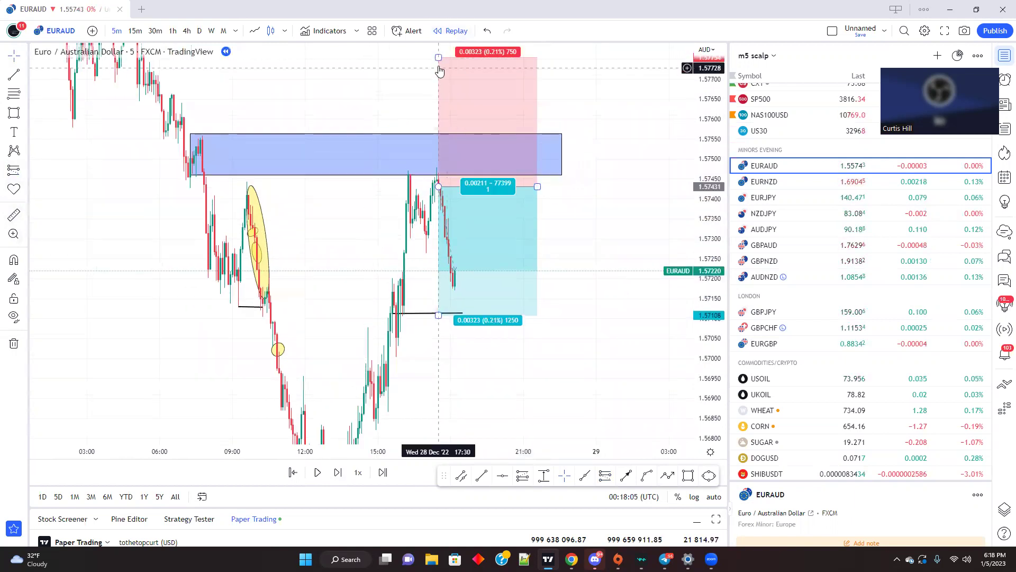
drag(438, 58, 421, 150)
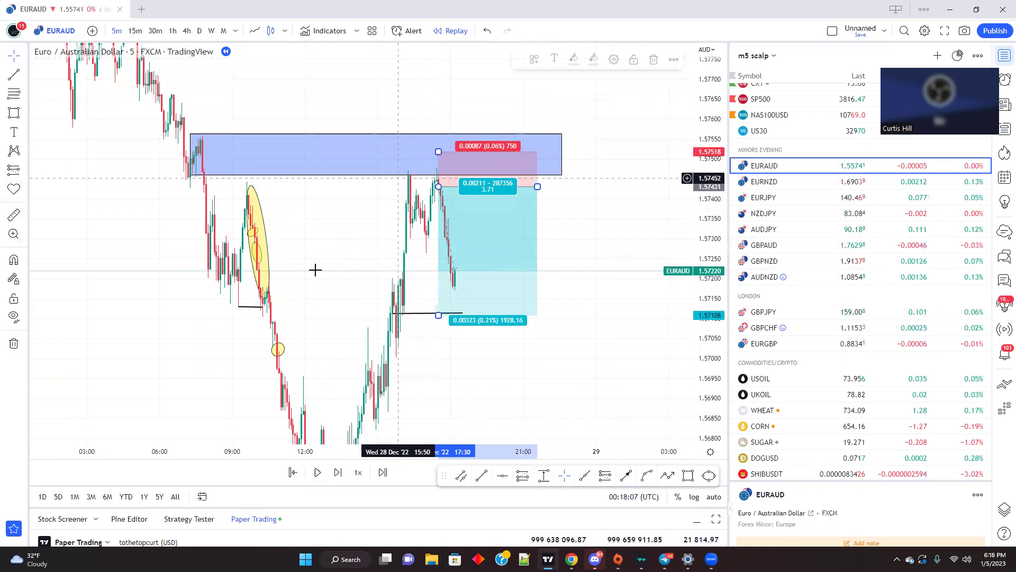
drag(363, 187, 402, 93)
drag(168, 280, 174, 366)
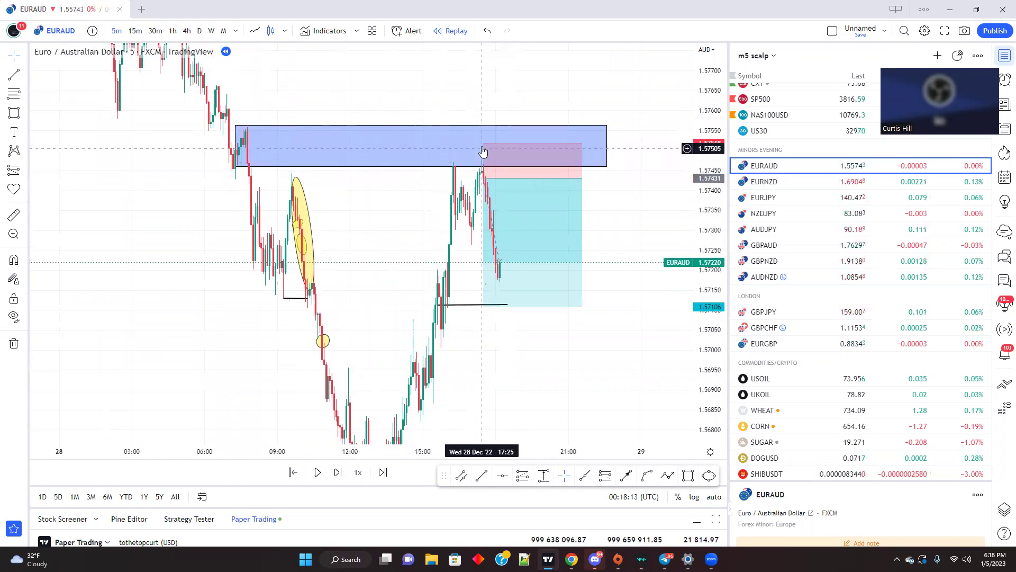
drag(482, 144, 480, 152)
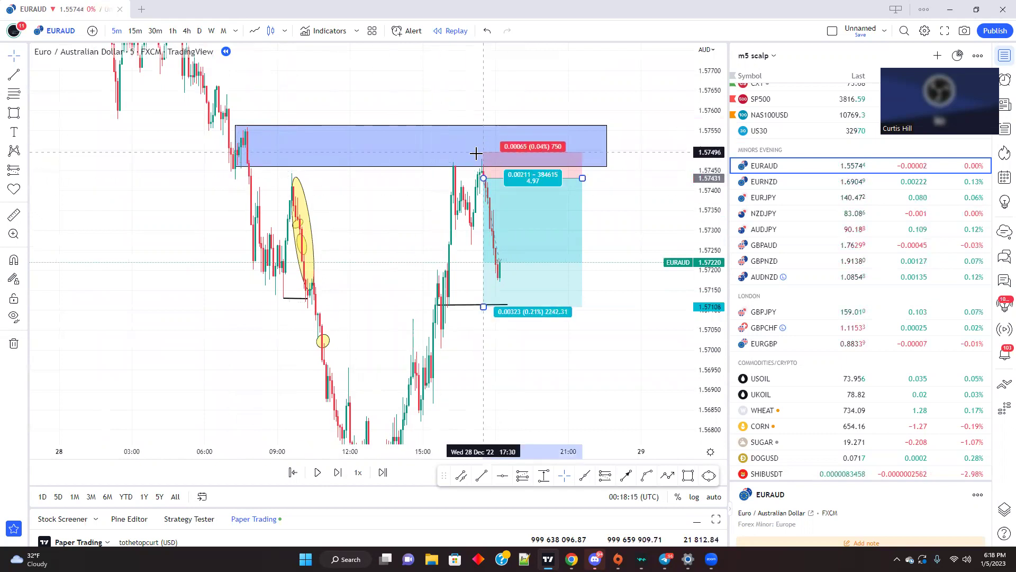
click(353, 298)
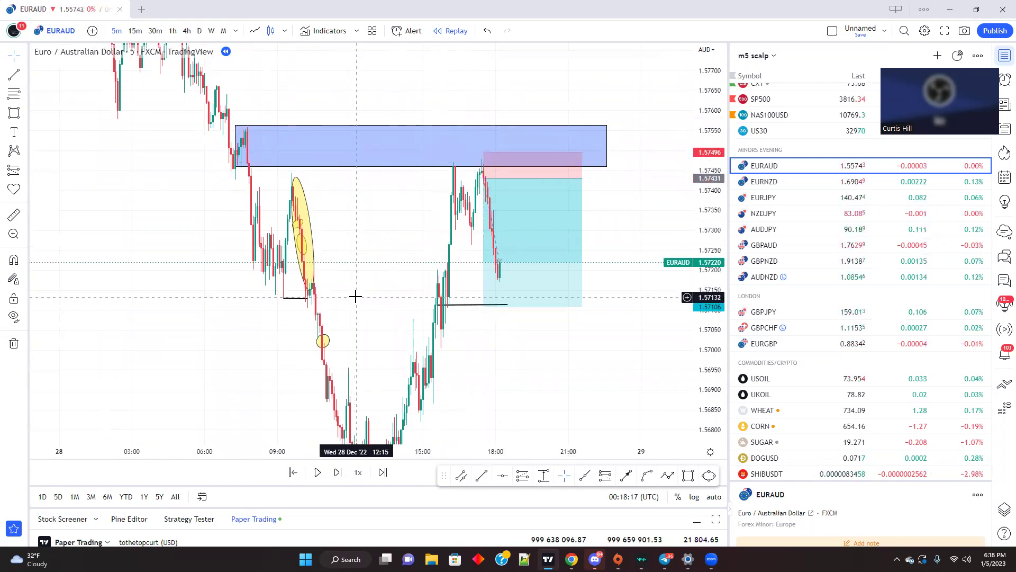
Draw a rectangle from 1.57217 to 1.57139, starting at the base of the last rally and crossing the short position
click(14, 113)
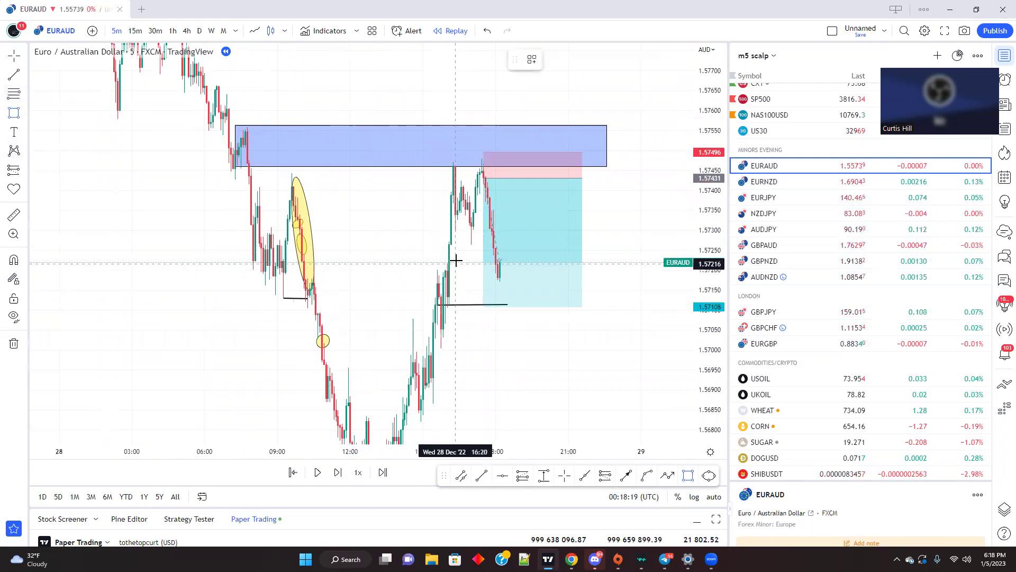
mouse_move(447, 263)
mouse_down()
mouse_move(451, 273)
mouse_move(628, 294)
mouse_up()
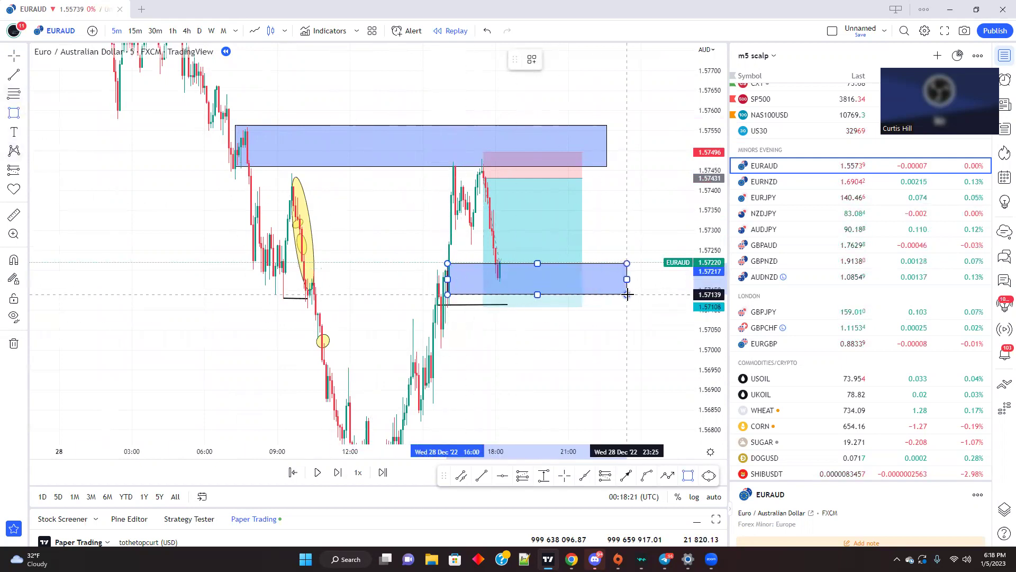
click(505, 360)
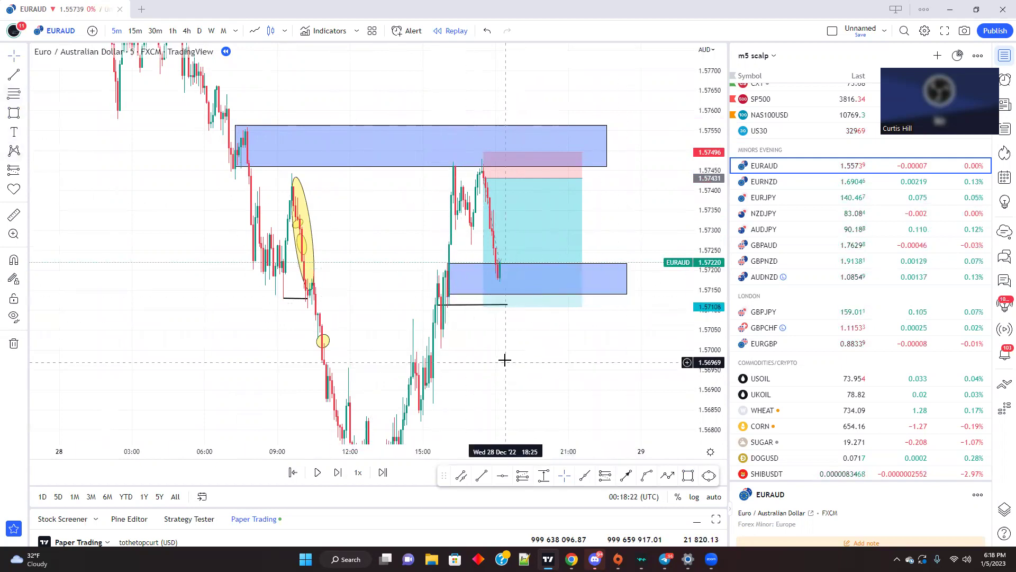
Remove the black trend line beneath the lower blue rectangle
right_click(472, 305)
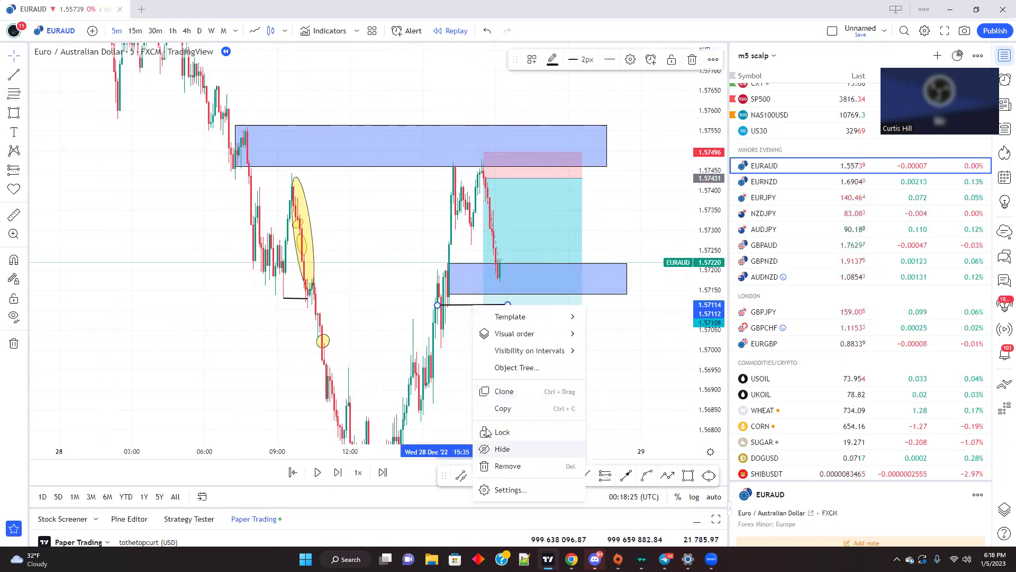
right_click(436, 306)
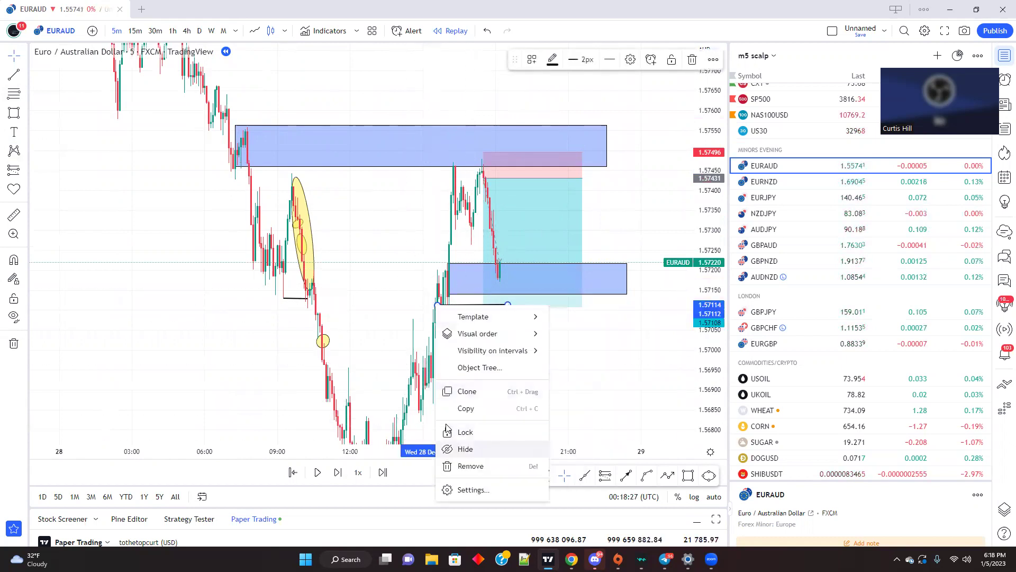
click(404, 292)
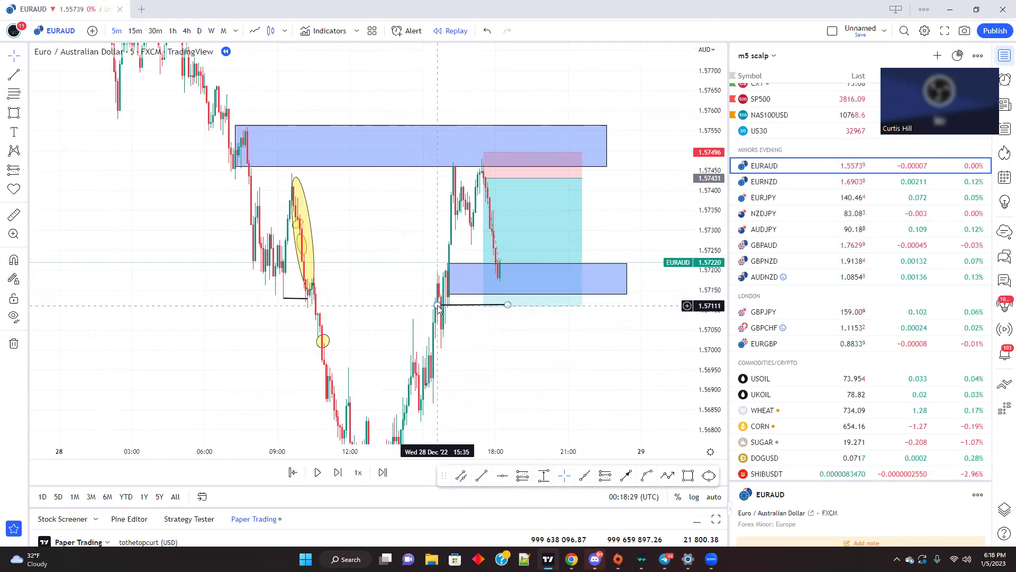
drag(438, 308, 337, 273)
right_click(337, 272)
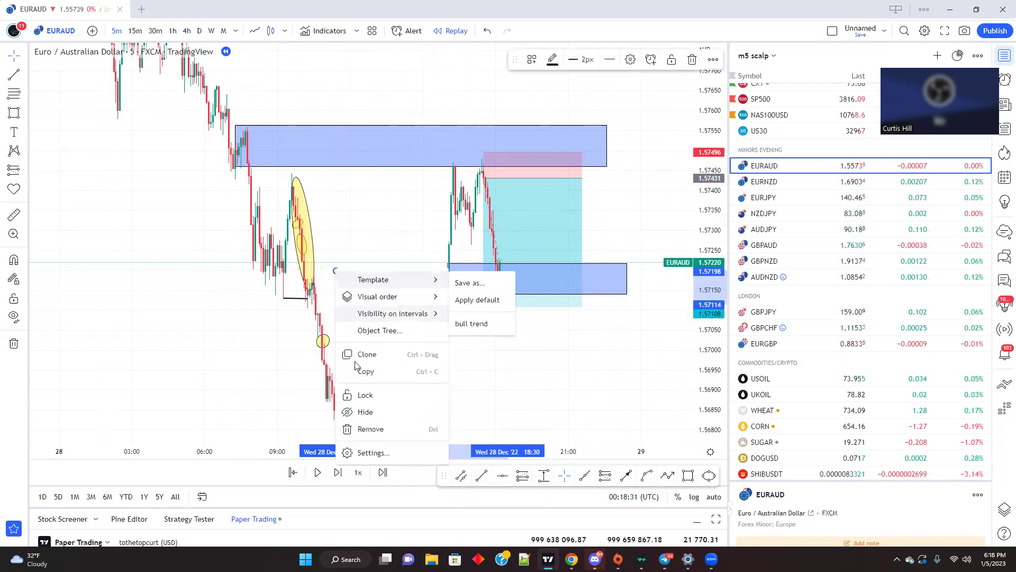
click(361, 427)
click(451, 296)
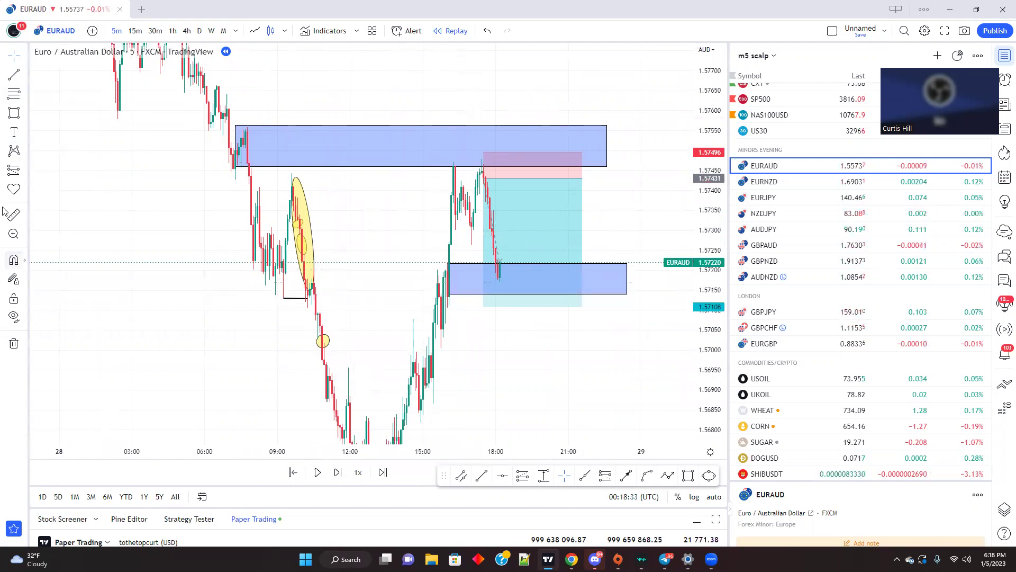
Sketch an example zone rectangle from 1.57092 to 1.57053 in the empty chart area, with a path consolidating inside, rallying, retesting it and rising again
click(25, 75)
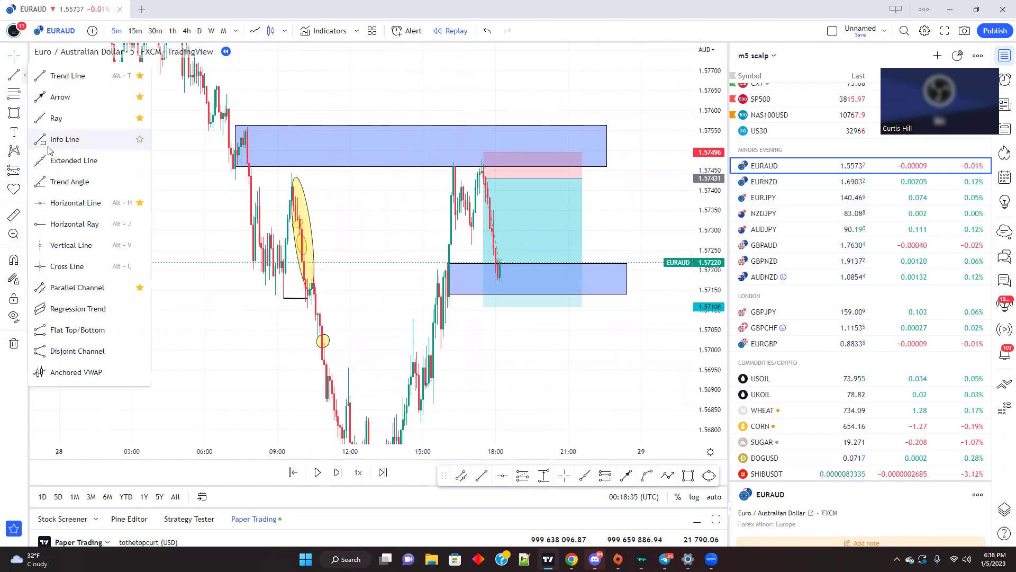
click(24, 113)
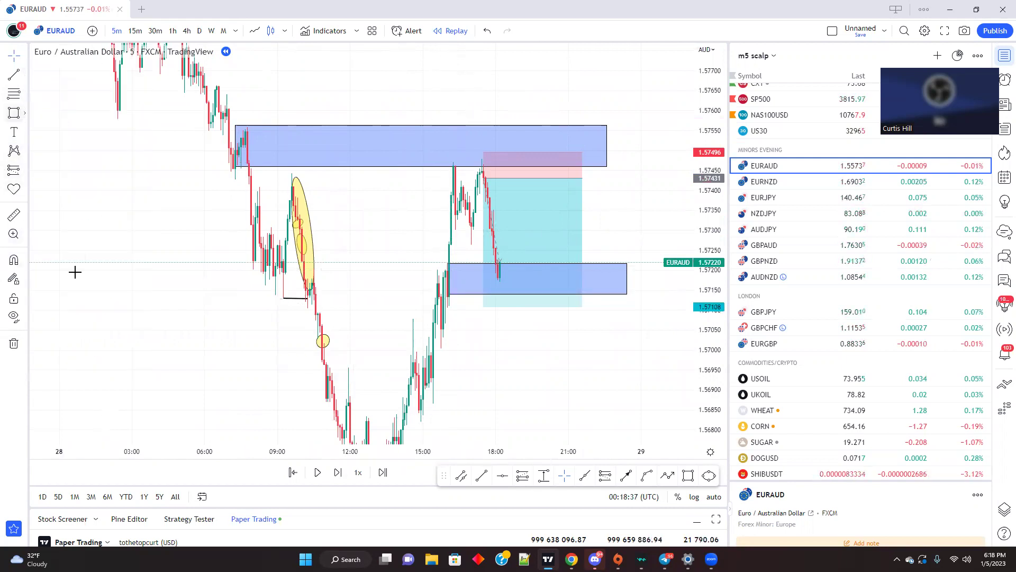
drag(92, 314, 204, 328)
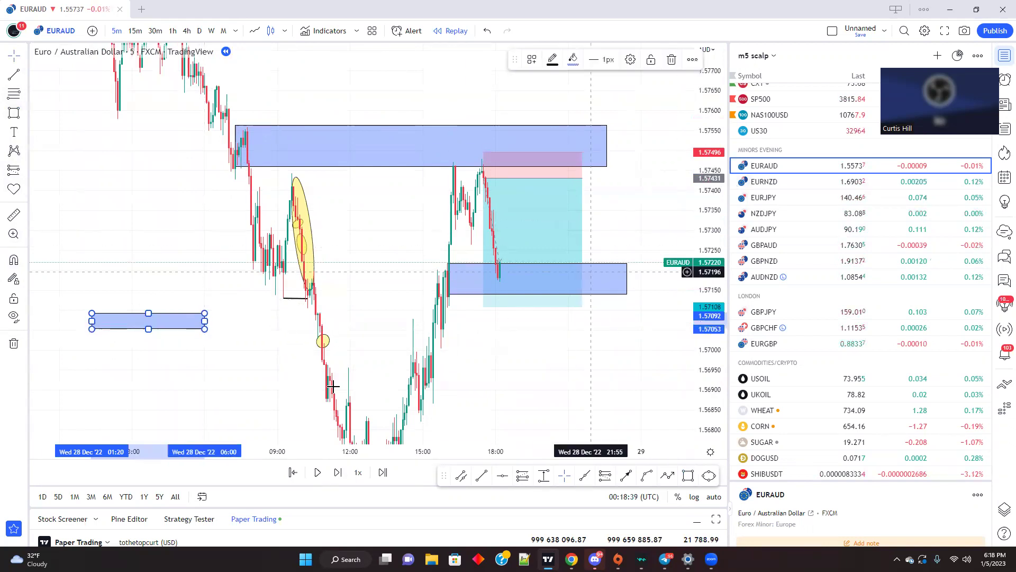
click(667, 476)
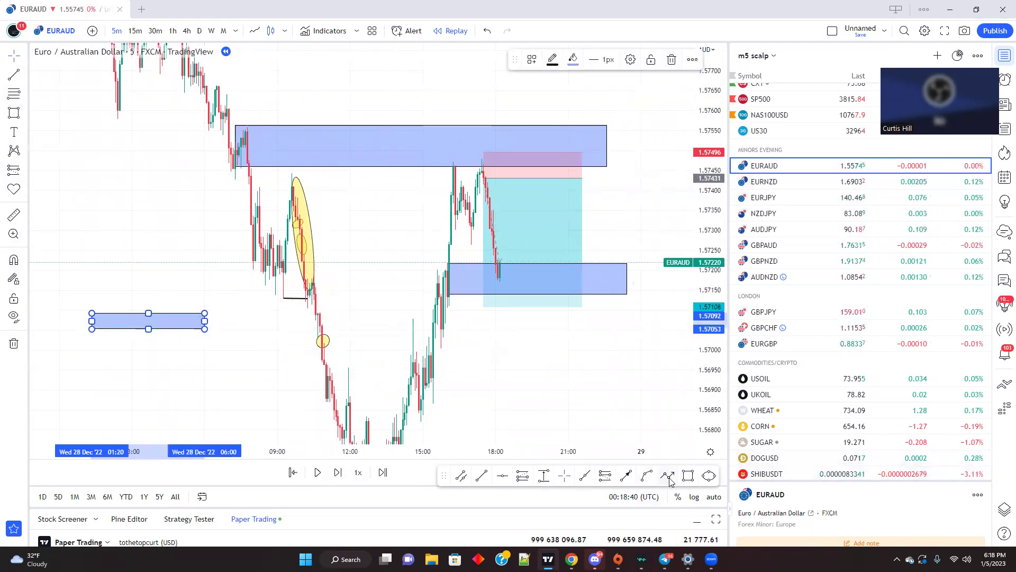
click(79, 374)
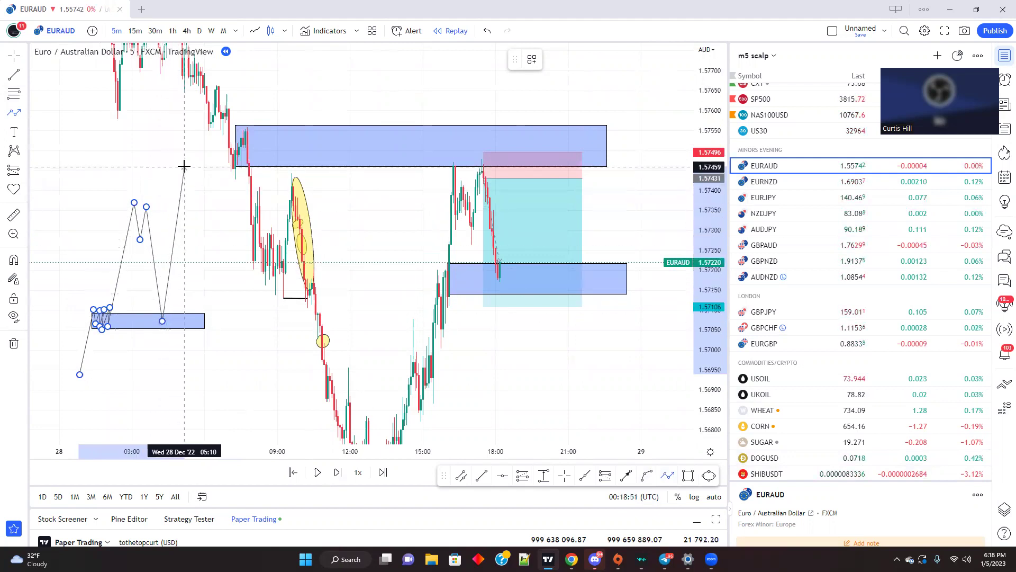
double_click(170, 176)
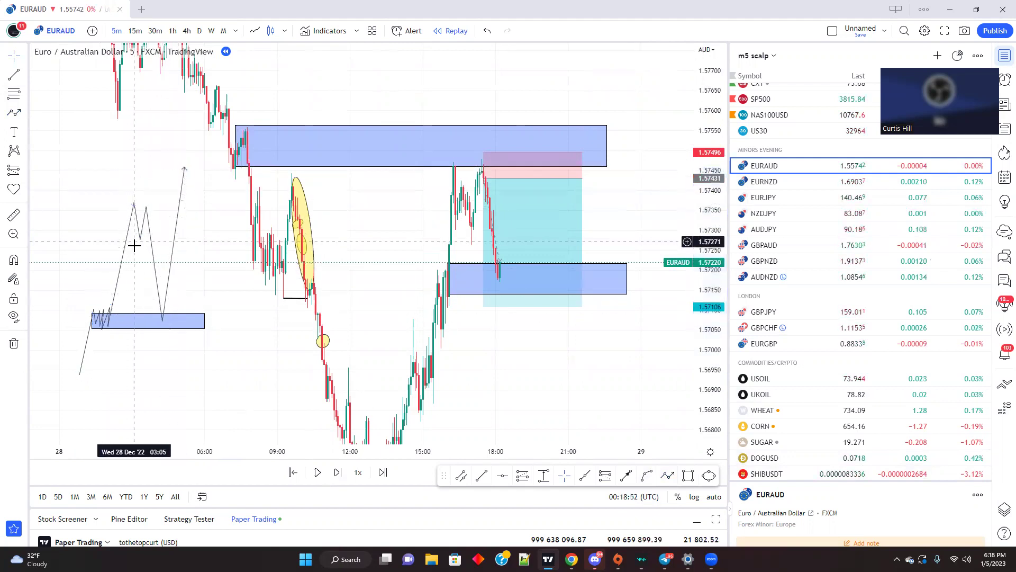
Remove the example path and the small example rectangle from the empty chart area
right_click(132, 207)
click(145, 365)
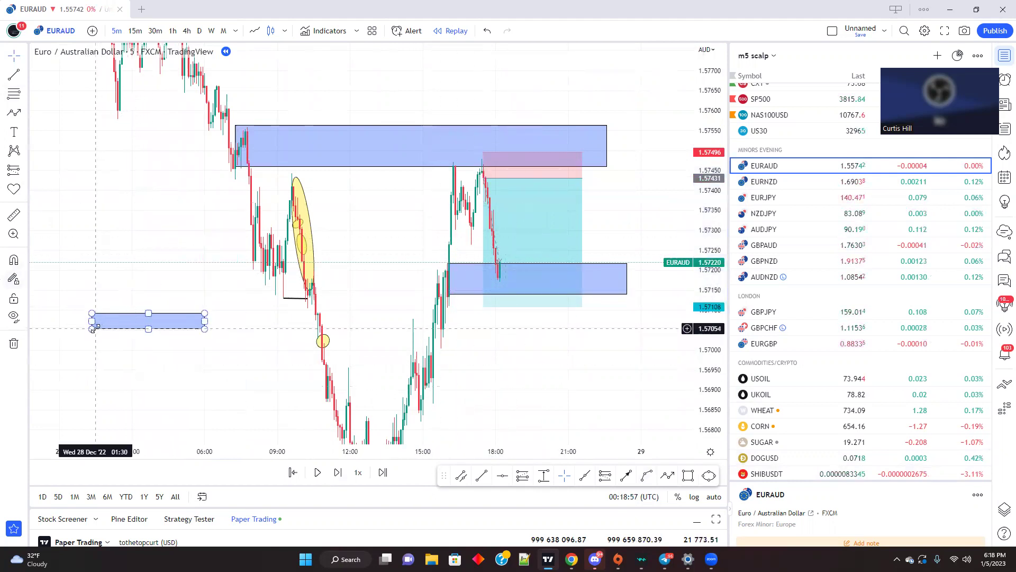
right_click(95, 329)
click(127, 490)
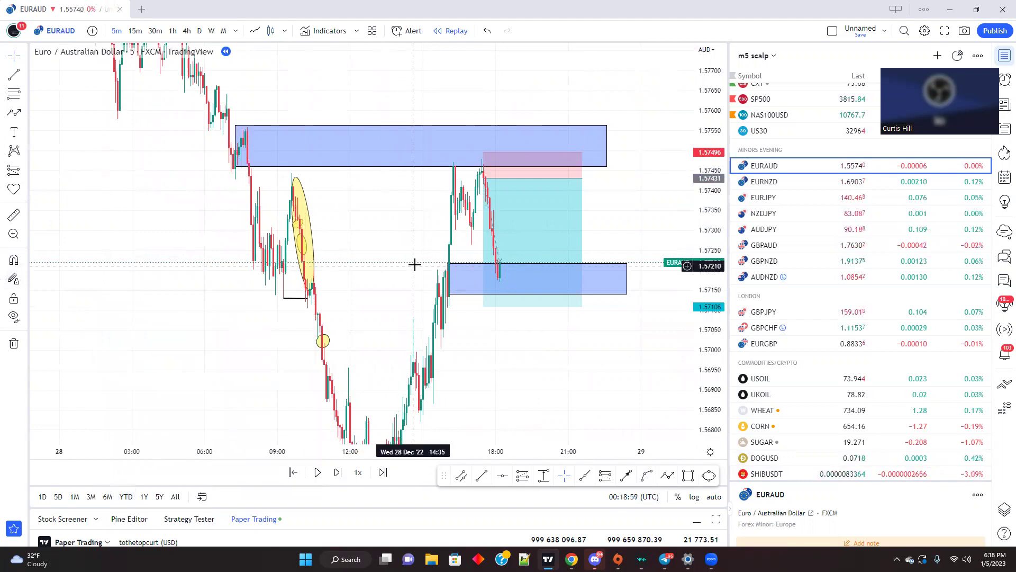
Set the short position's target to 1.57183 and its stop to 1.57489
drag(488, 307, 488, 278)
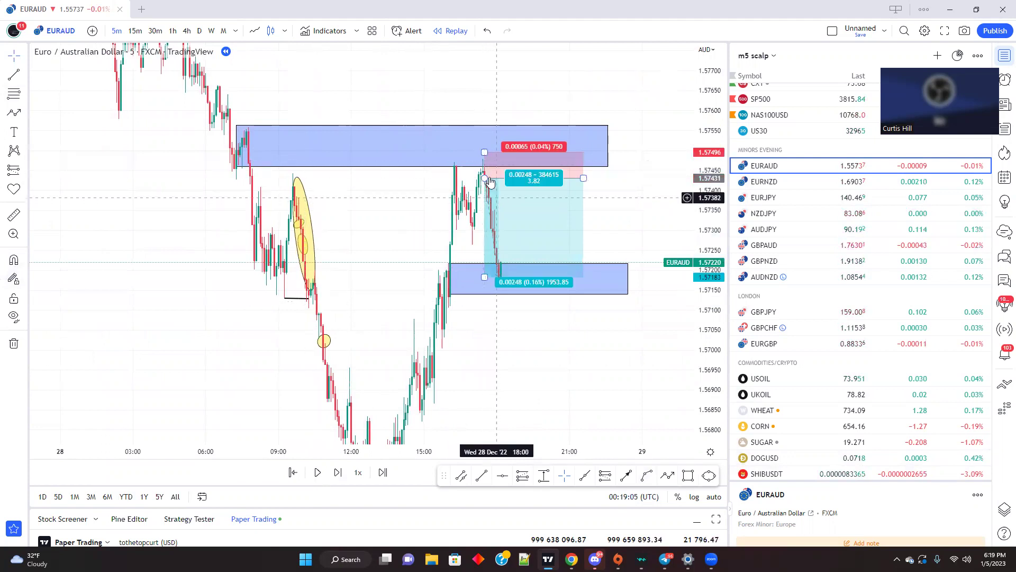
drag(484, 154, 484, 155)
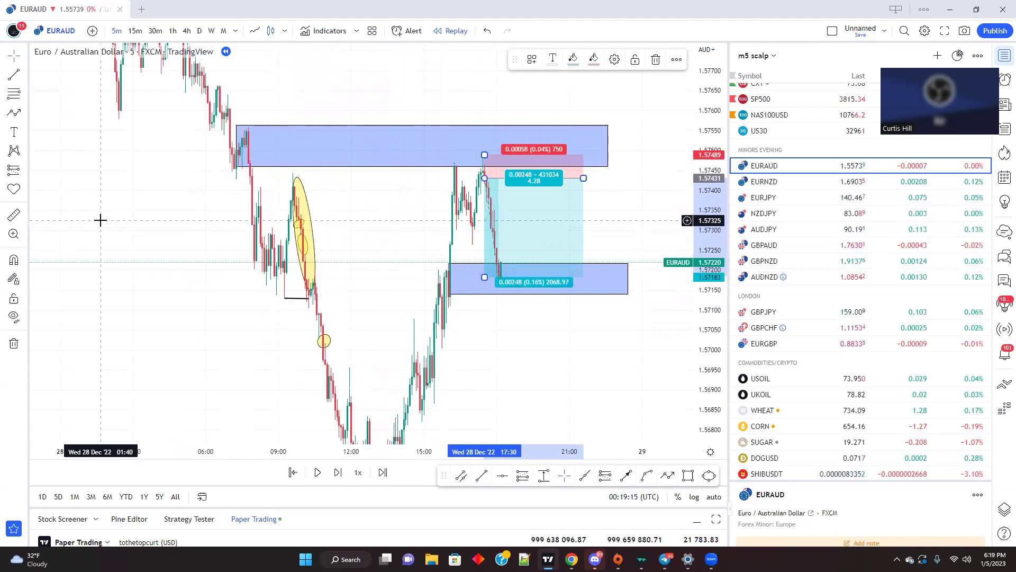
Measure the price distance from 1.57187 down to 1.57003 beside the rally leading to the lower rectangle, and clear the measurement
click(18, 218)
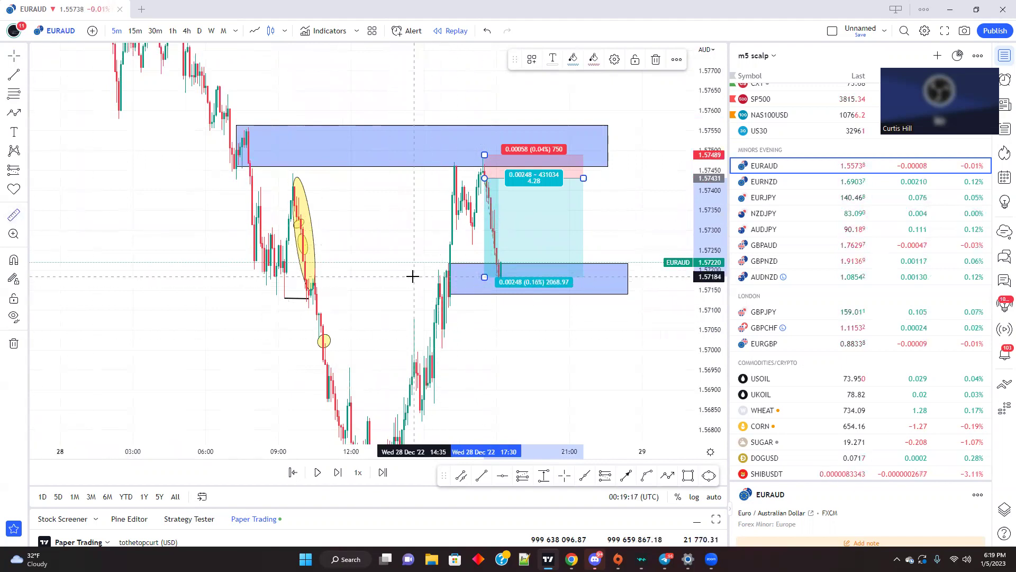
click(412, 276)
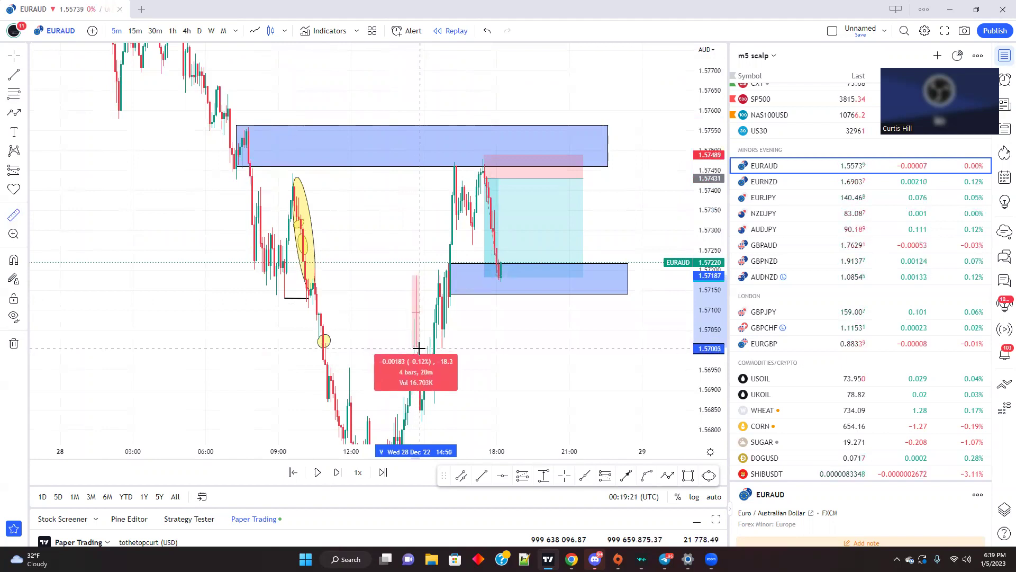
key(Escape)
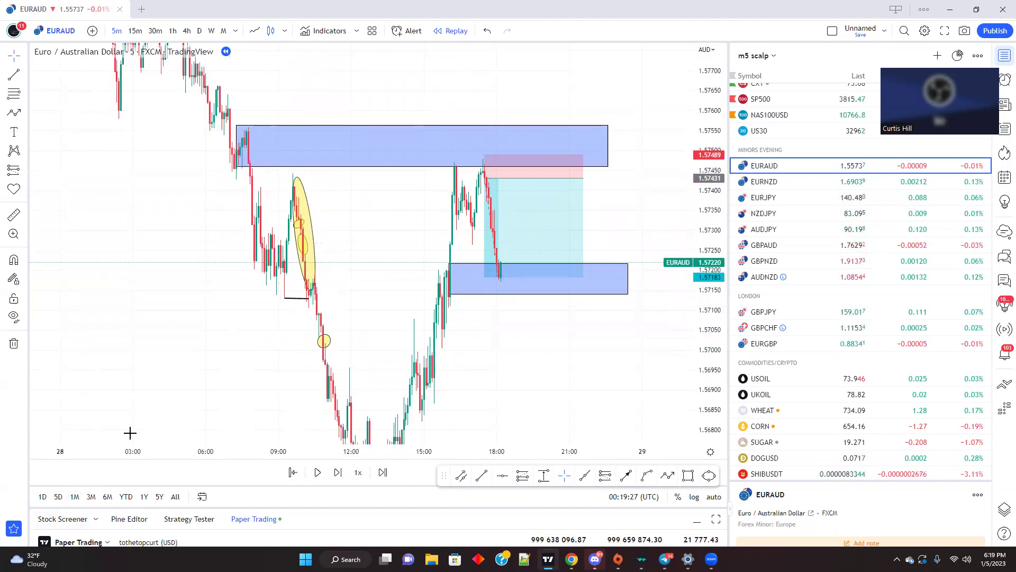
Switch the chart to the 15-minute timeframe and examine the candles around the upper supply zone
drag(141, 402, 164, 321)
scroll(234, 304, down, 1)
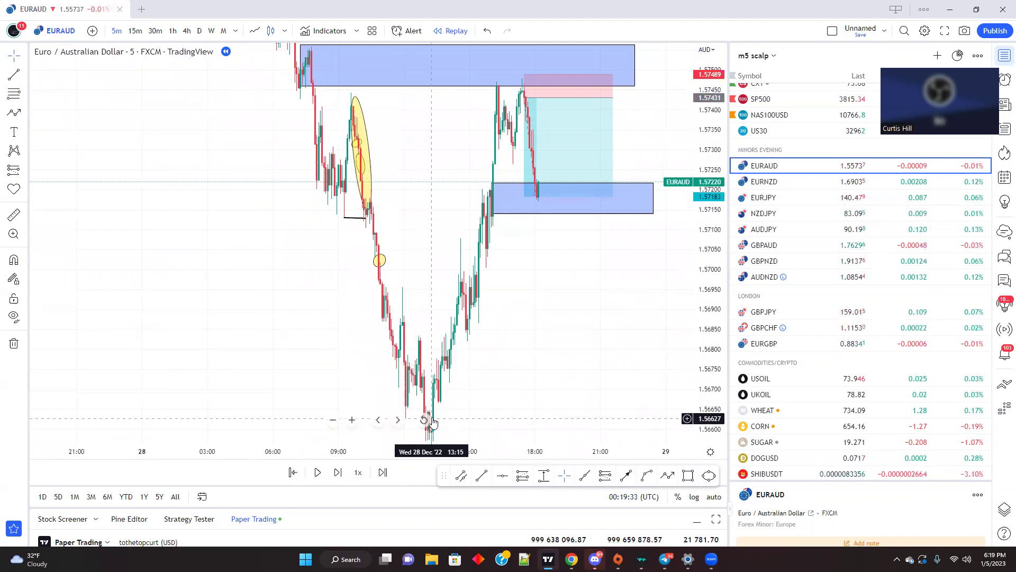
drag(453, 146, 438, 209)
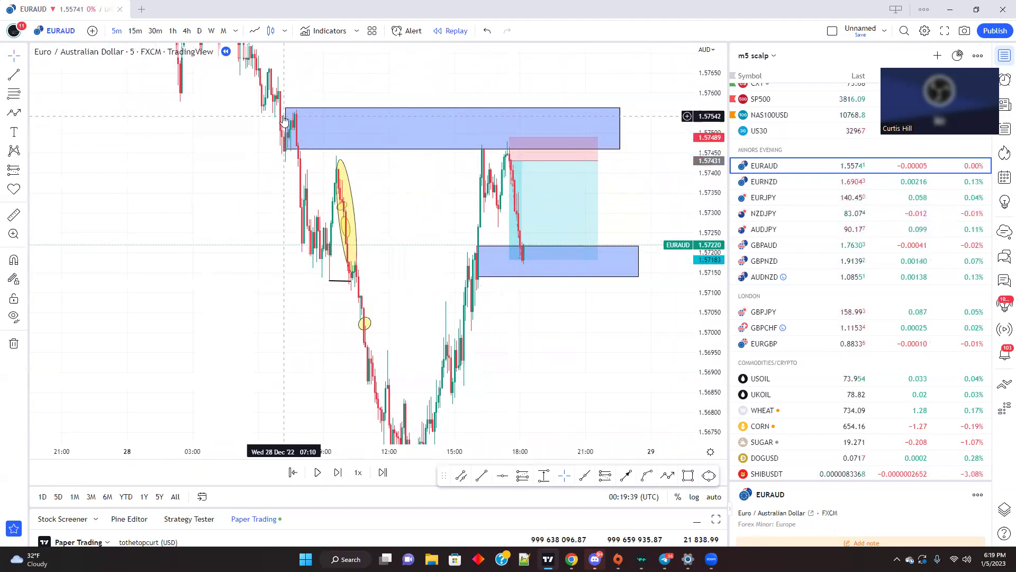
drag(412, 198, 415, 233)
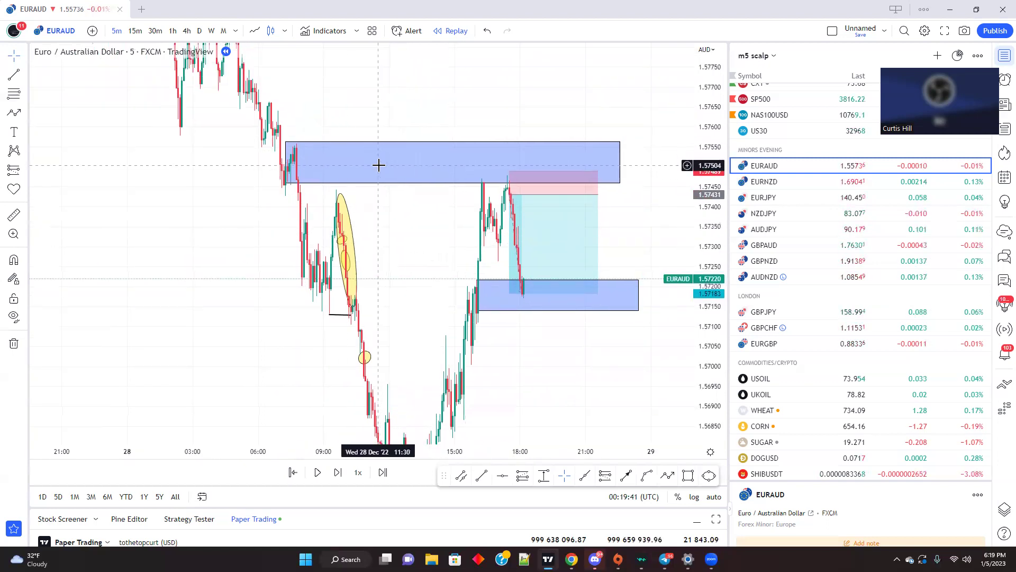
click(132, 33)
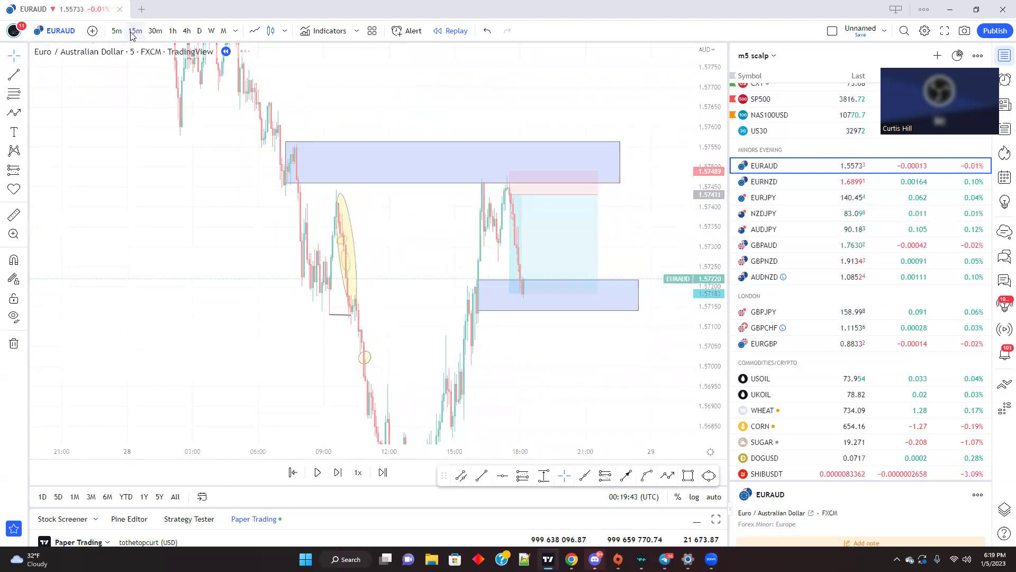
scroll(325, 238, up, 3)
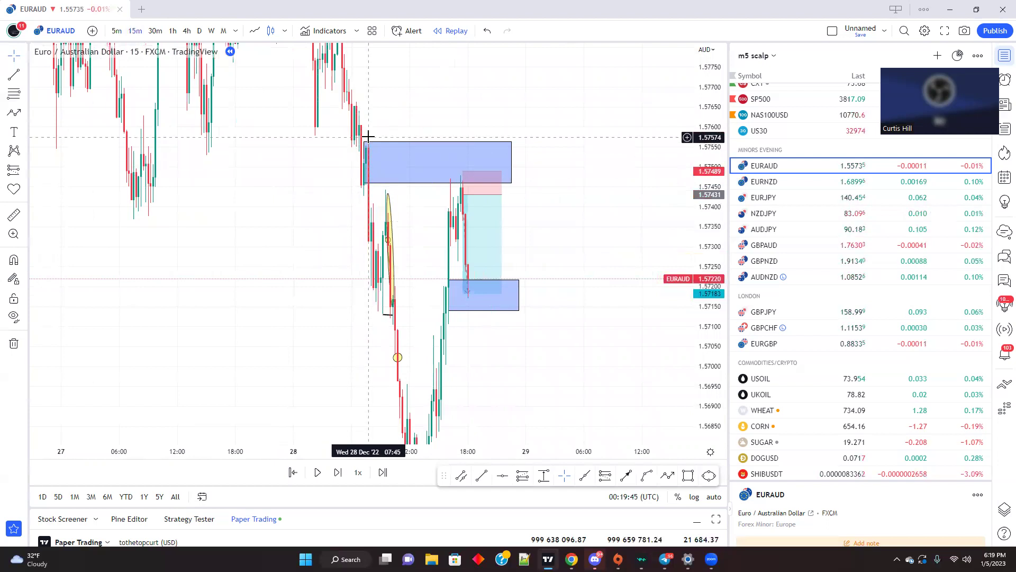
drag(328, 252, 306, 247)
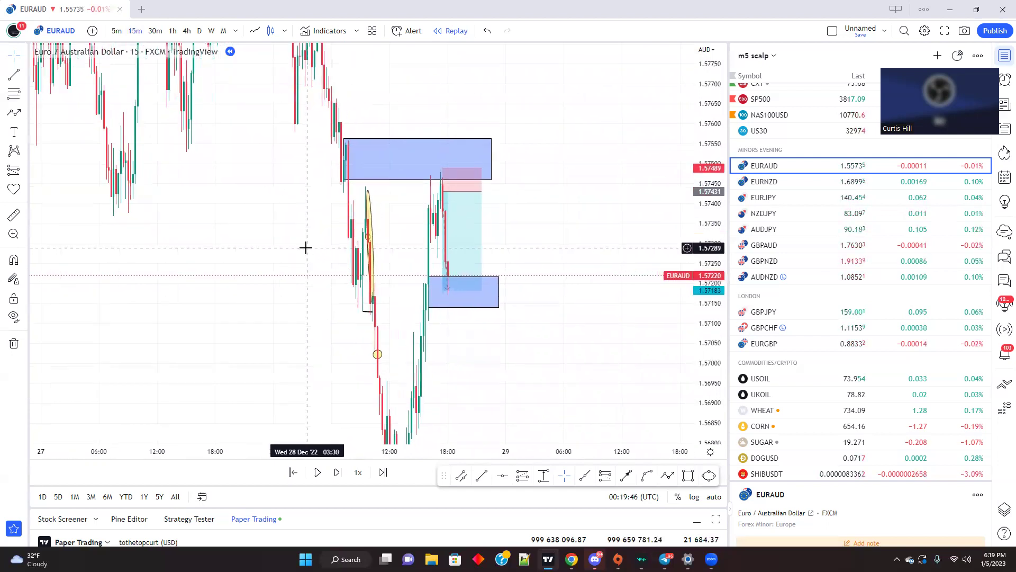
Switch the chart to the 30-minute timeframe, keeping the upper zone and the earlier 27 Dec low in view
click(153, 31)
scroll(247, 204, up, 2)
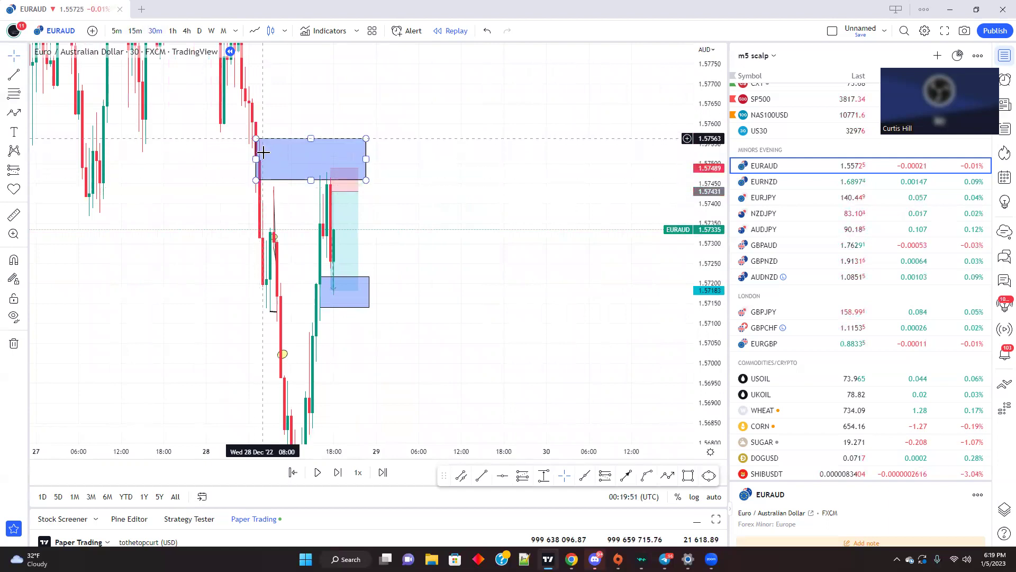
drag(191, 240, 193, 238)
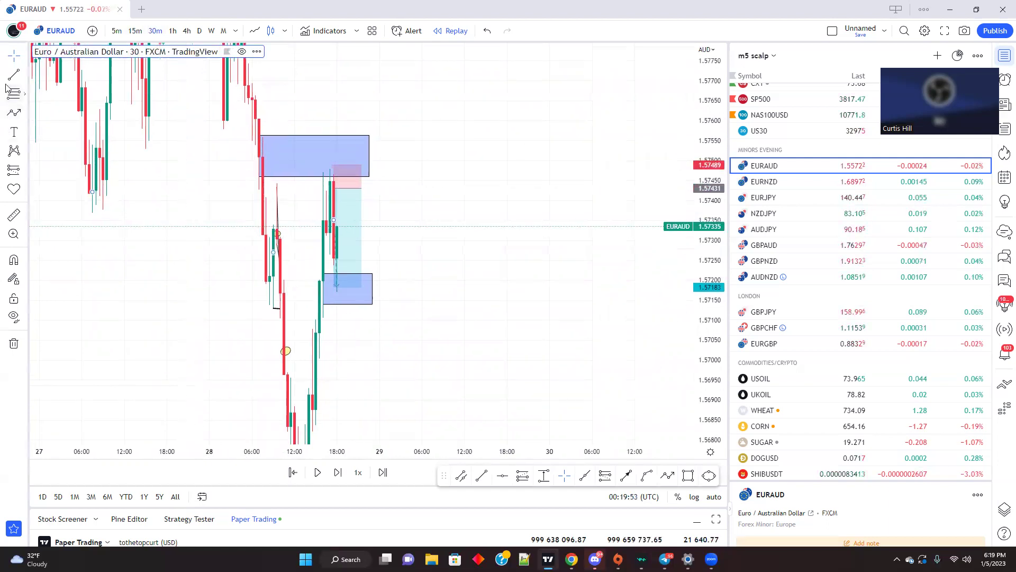
Draw a trend line from the 27 Dec 07:30 low near 1.5737 to the candle breaking below the upper supply zone
click(13, 74)
click(93, 212)
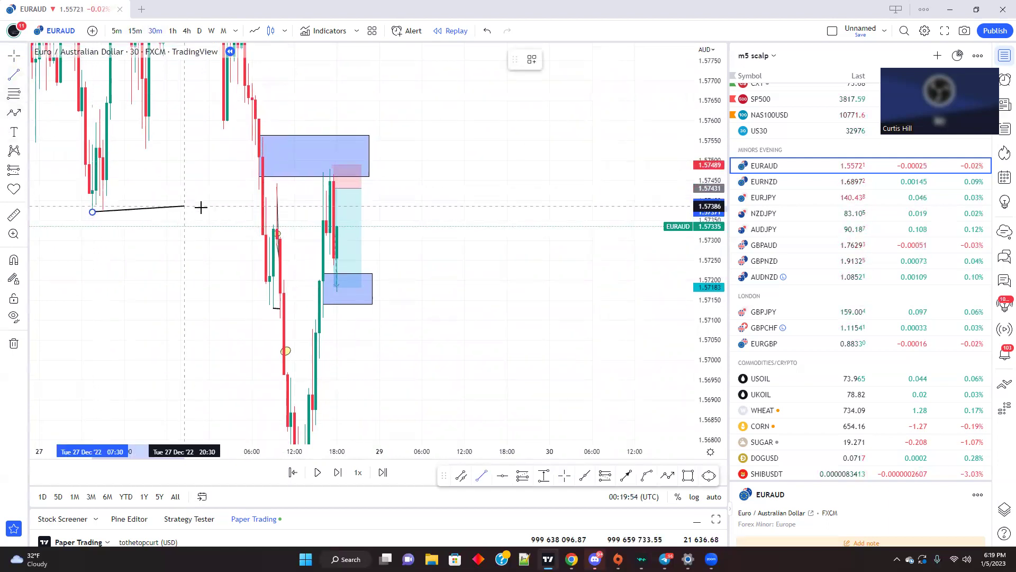
click(261, 215)
drag(327, 187, 387, 145)
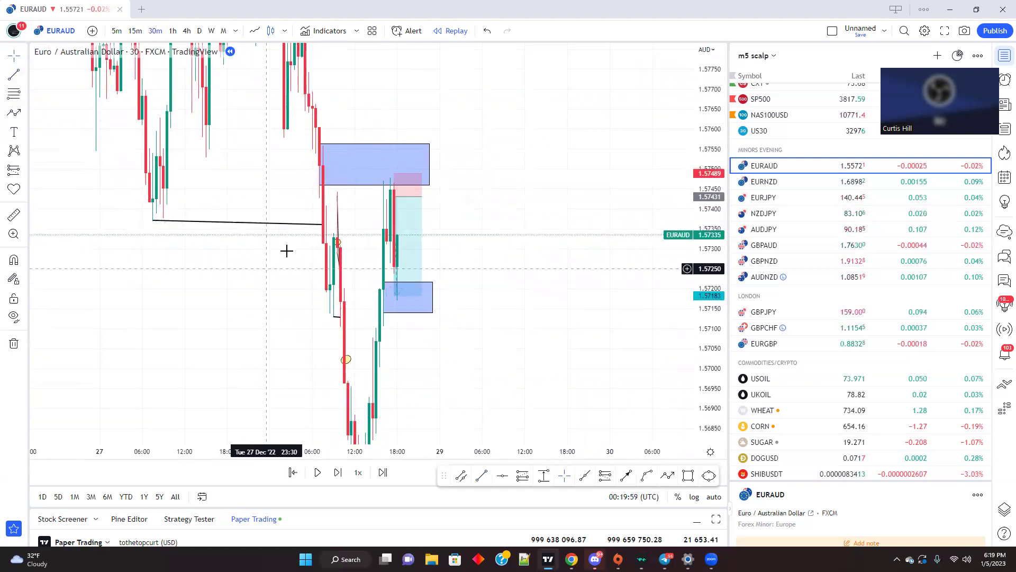
Play the replay forward on the 30-minute chart and follow price back to the upper supply zone
scroll(363, 320, up, 2)
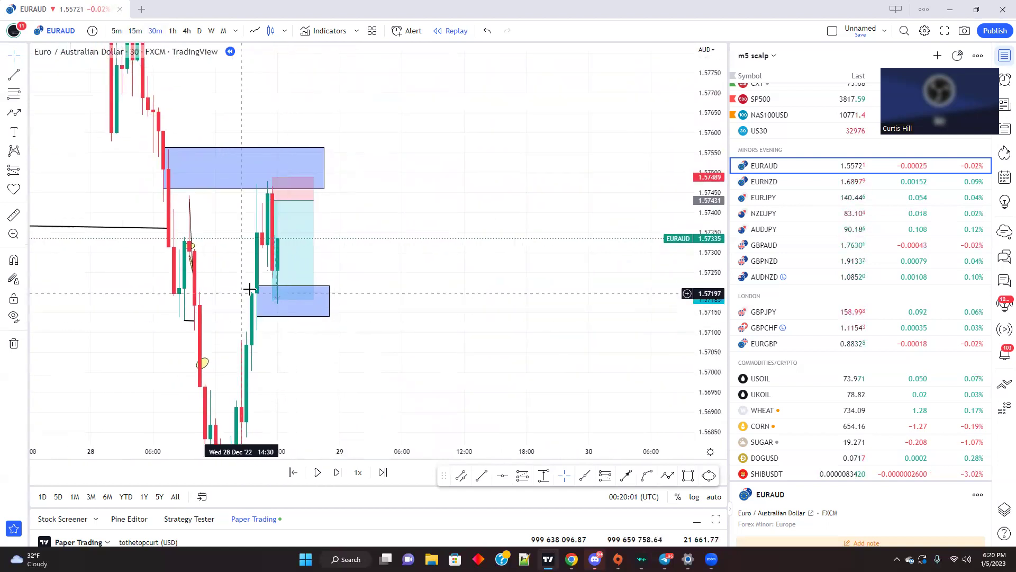
click(276, 238)
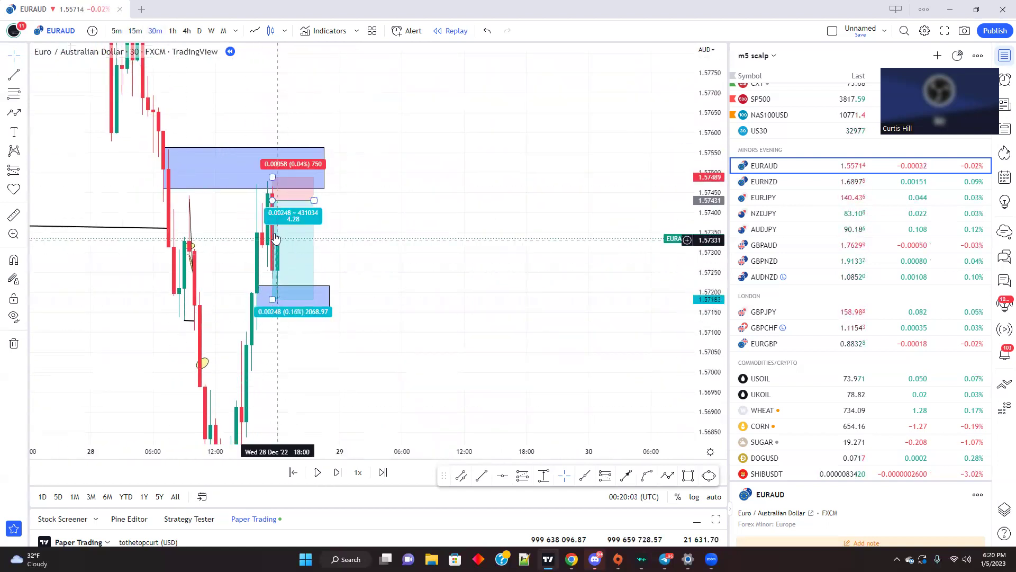
scroll(98, 349, down, 2)
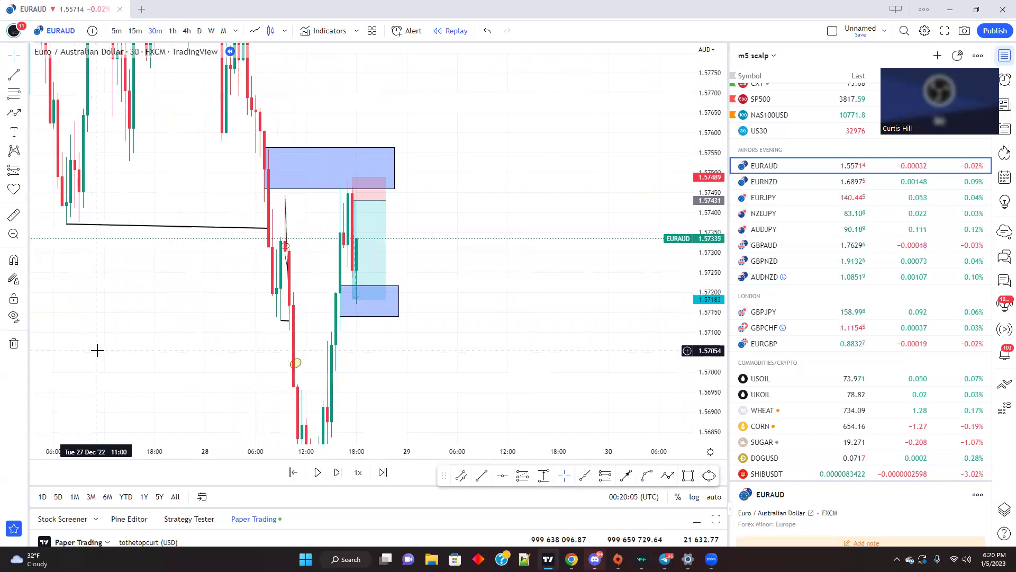
scroll(93, 349, up, 2)
drag(200, 319, 297, 263)
scroll(229, 290, down, 5)
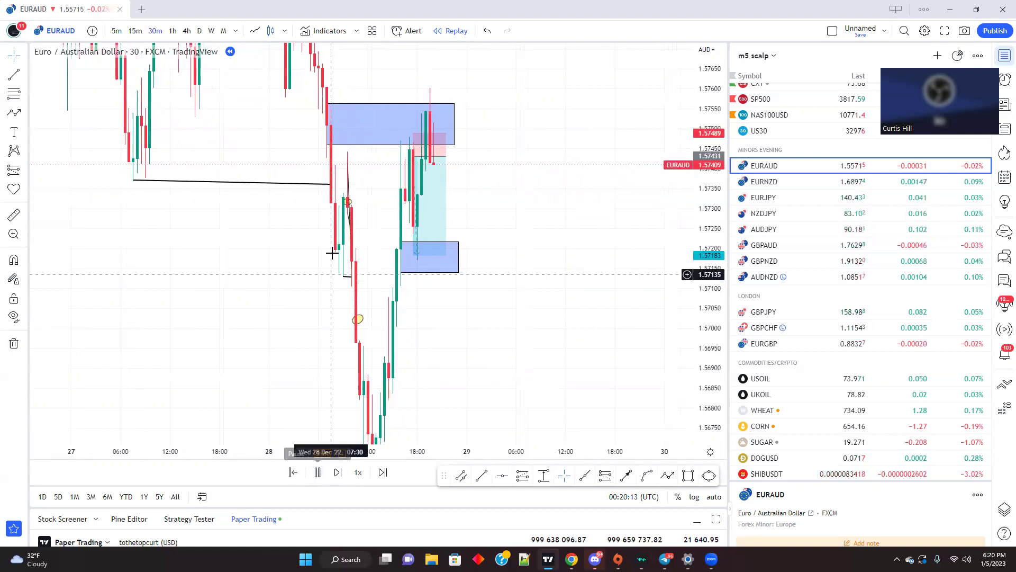
drag(220, 297, 229, 347)
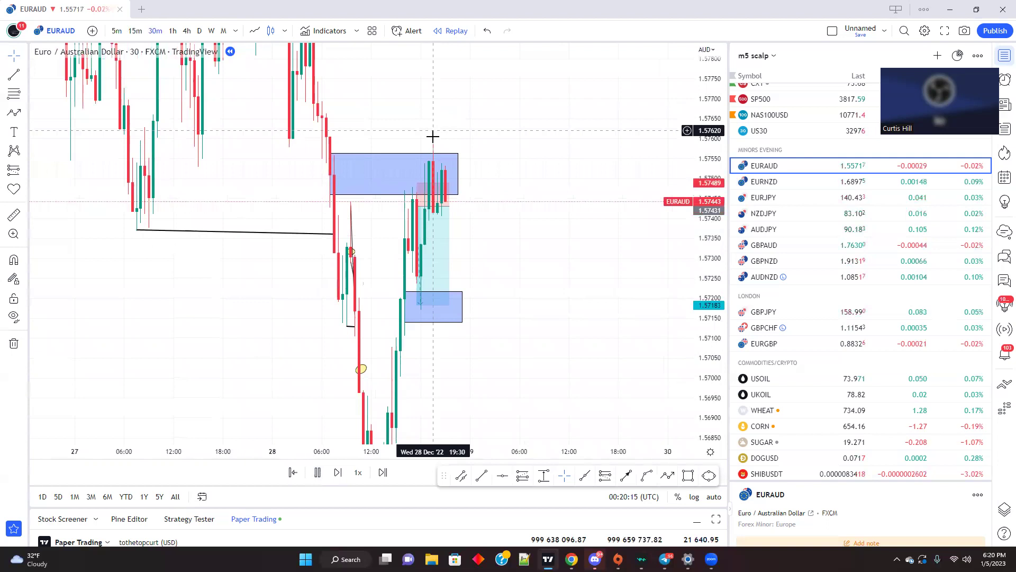
Remove the lower blue rectangle and extend the upper zone's rectangle past the latest candles to about 12:30 on 29 Dec
right_click(400, 318)
click(426, 482)
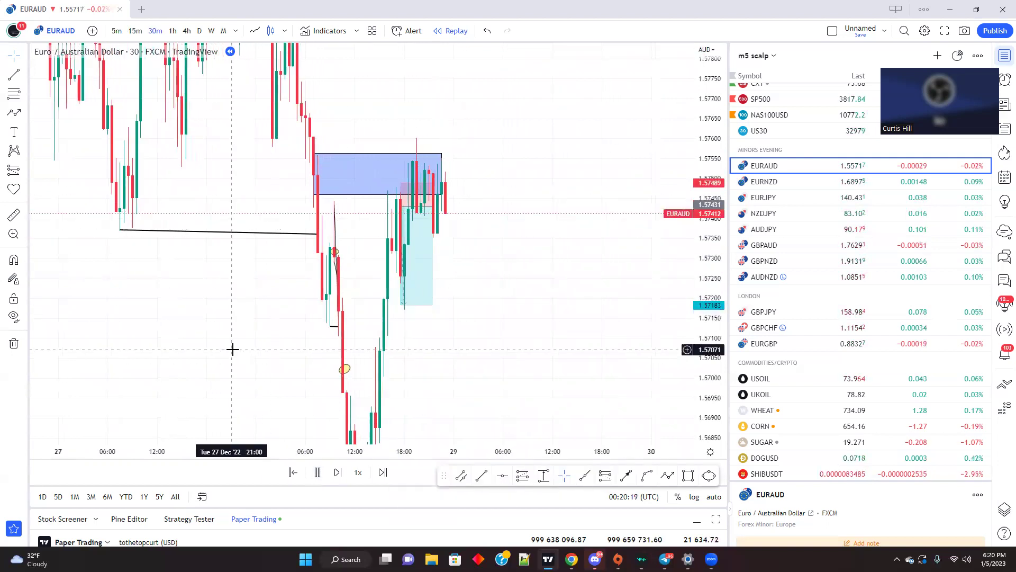
drag(434, 152, 549, 151)
click(520, 324)
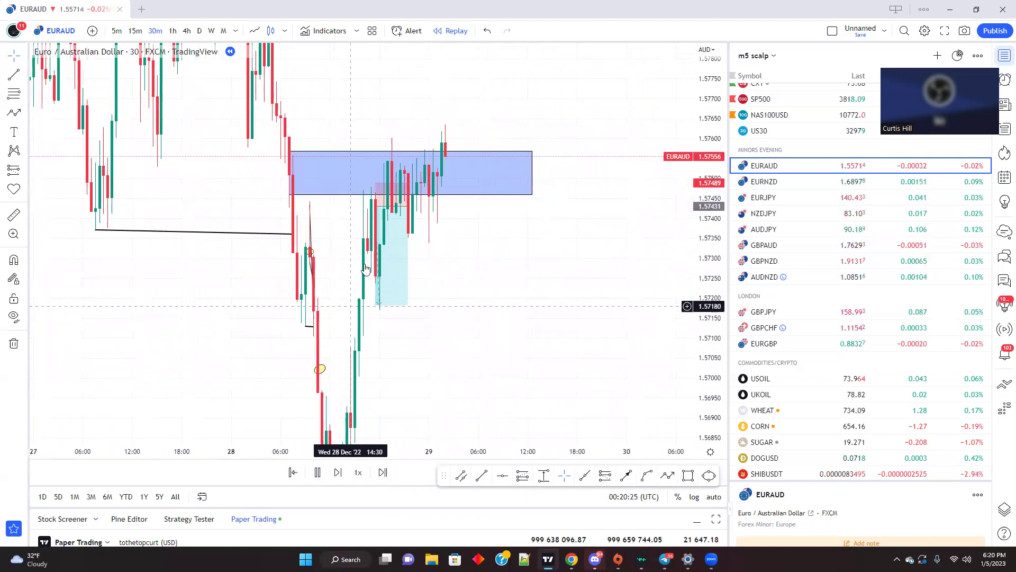
Move the blue zone rectangle up to the 28 Dec 03:30 highs, spanning about 1.5775 to 1.5789
drag(459, 241, 462, 326)
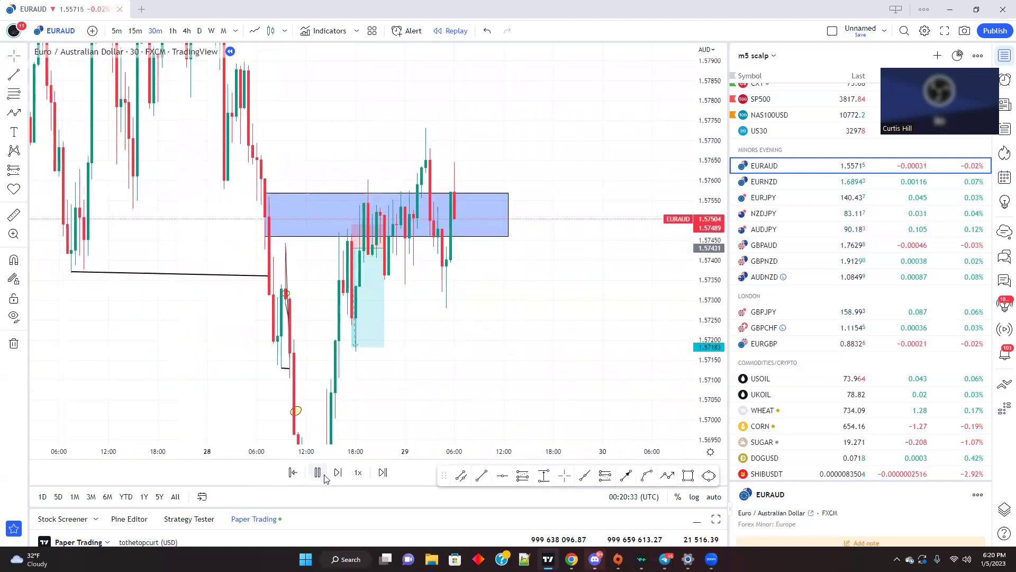
drag(167, 337, 197, 365)
drag(295, 263, 274, 92)
drag(274, 219, 266, 147)
drag(228, 370, 229, 375)
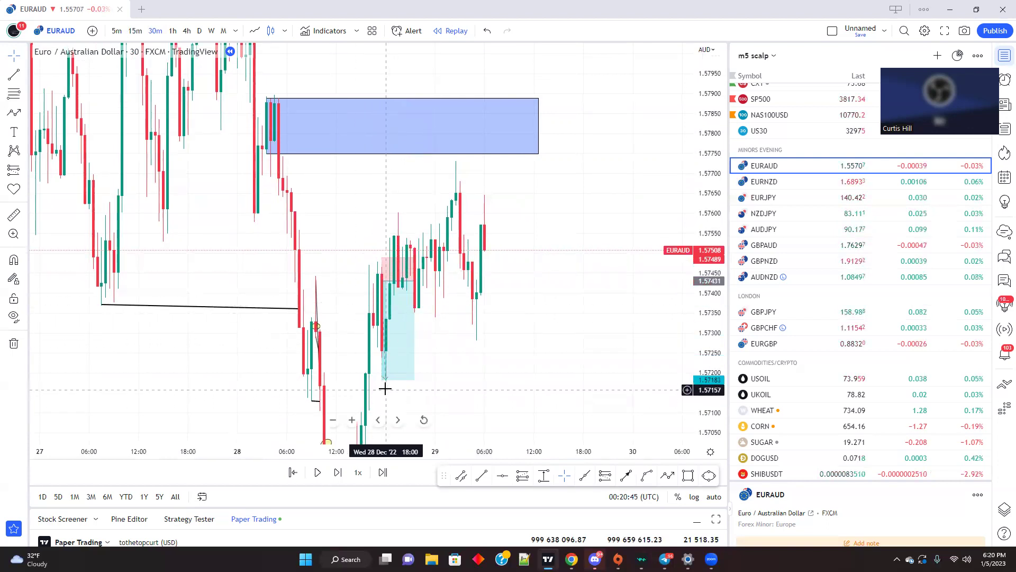
drag(227, 347, 238, 234)
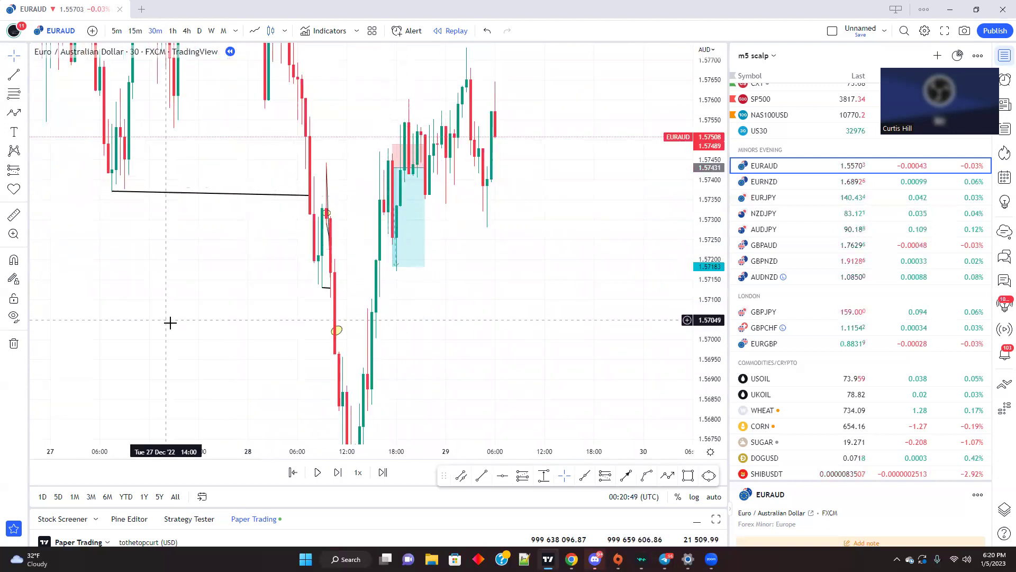
Switch to the 15-minute timeframe, set the replay speed to 3x and play until price passes the blue zone, pausing there
click(135, 30)
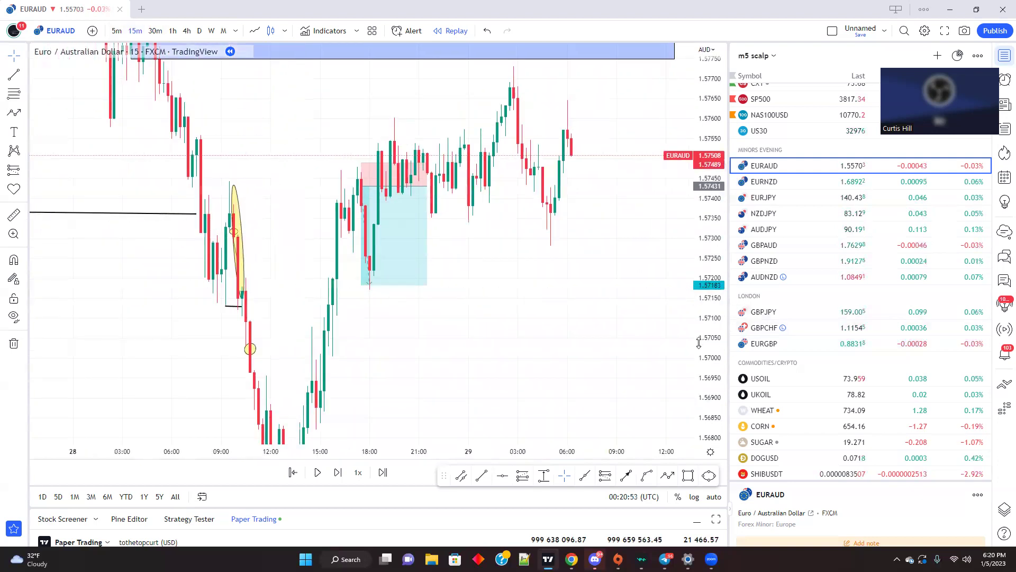
drag(502, 291, 528, 366)
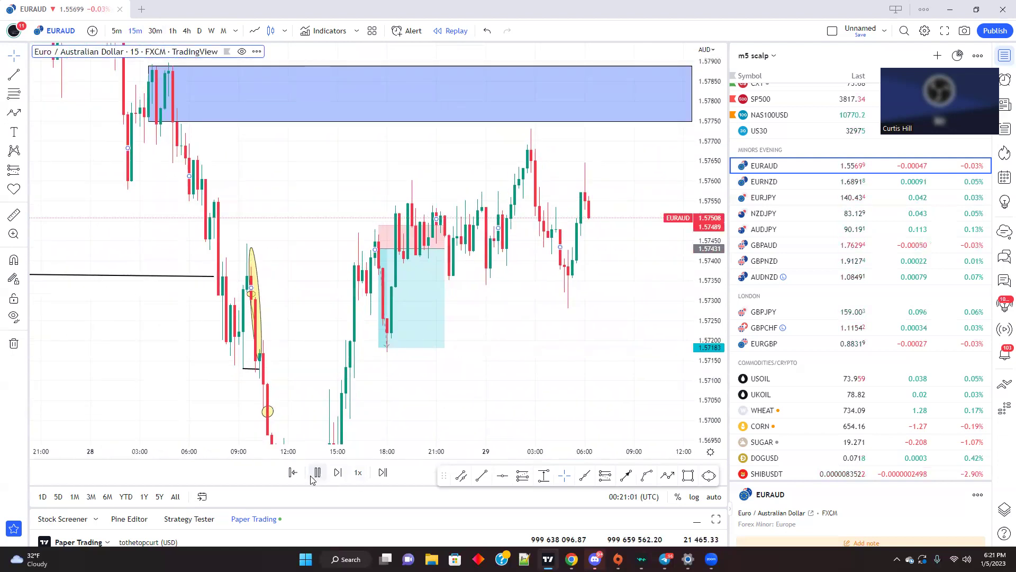
click(358, 473)
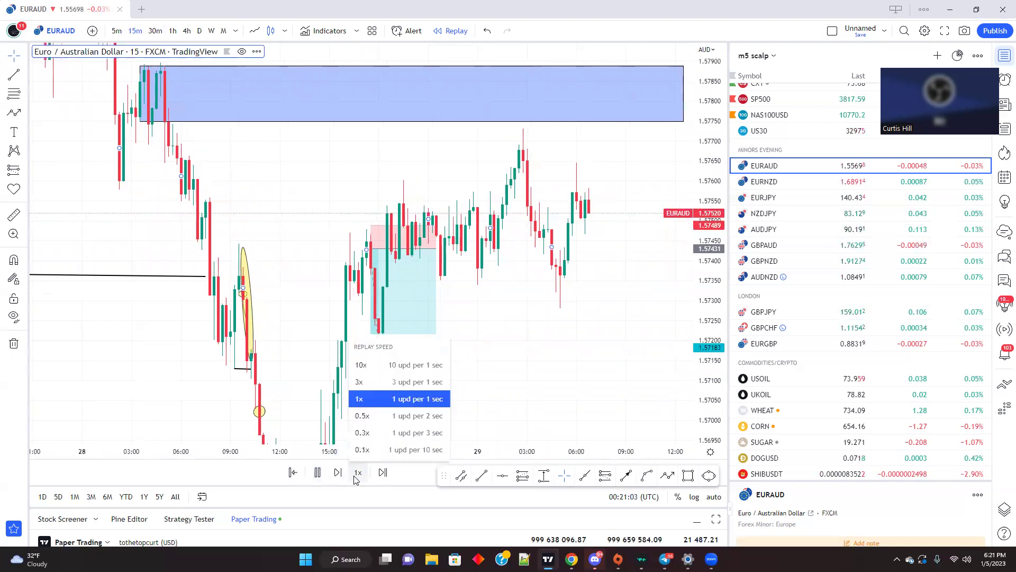
click(362, 381)
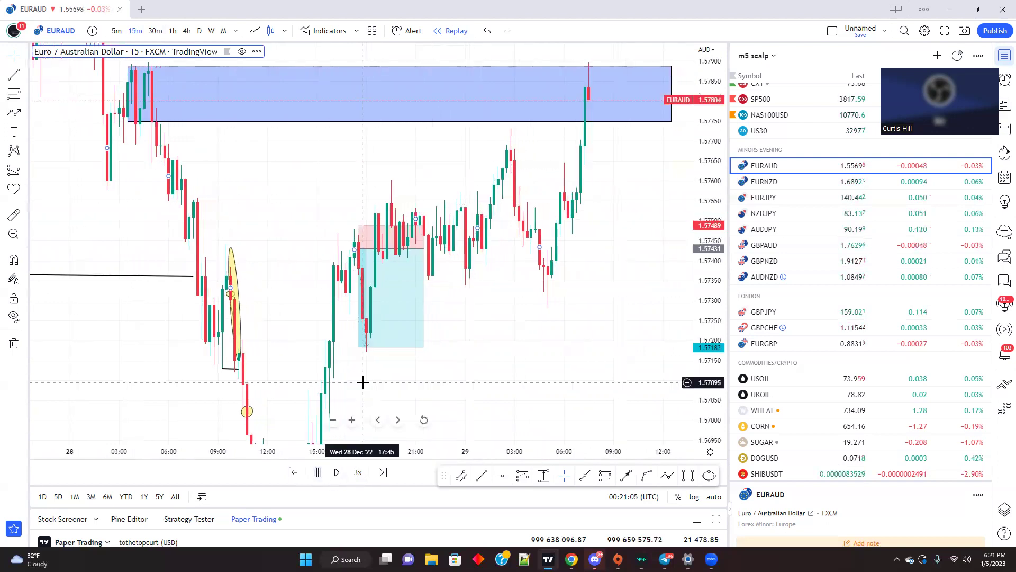
click(318, 472)
Remove the blue zone rectangle at the 28 Dec 03:30 highs from the 15-minute chart
drag(403, 317, 429, 380)
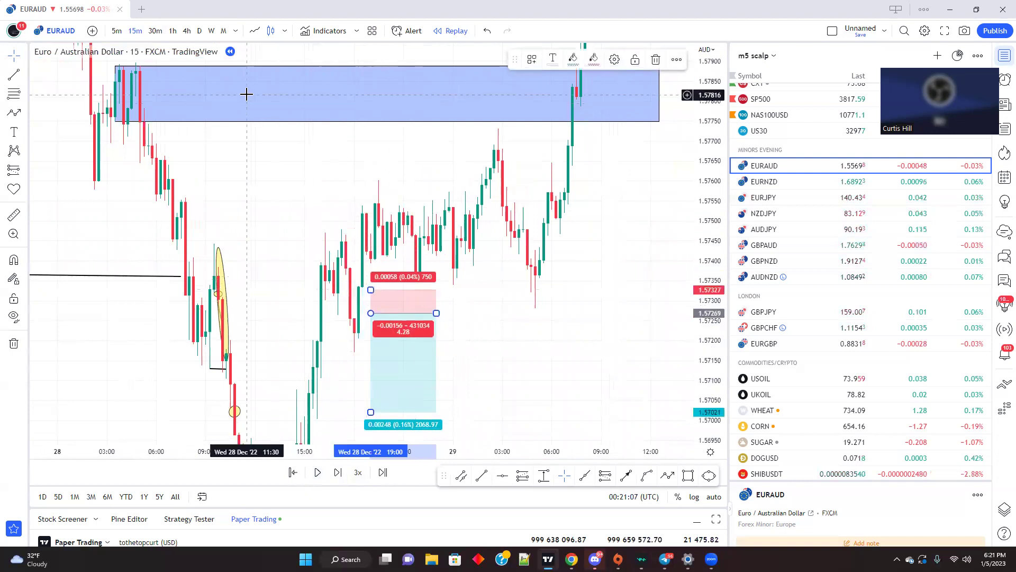
drag(259, 126, 271, 244)
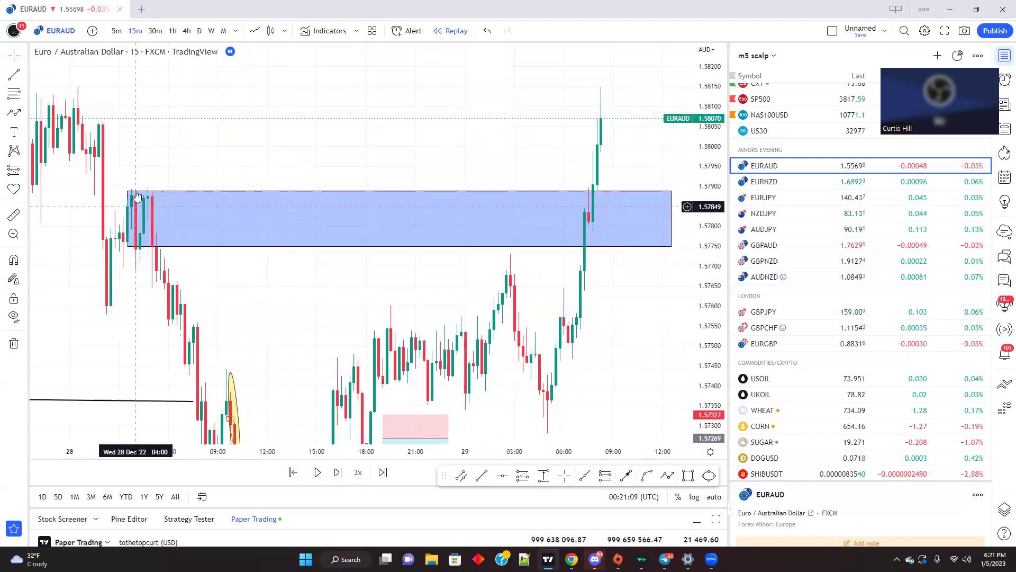
drag(167, 128, 274, 143)
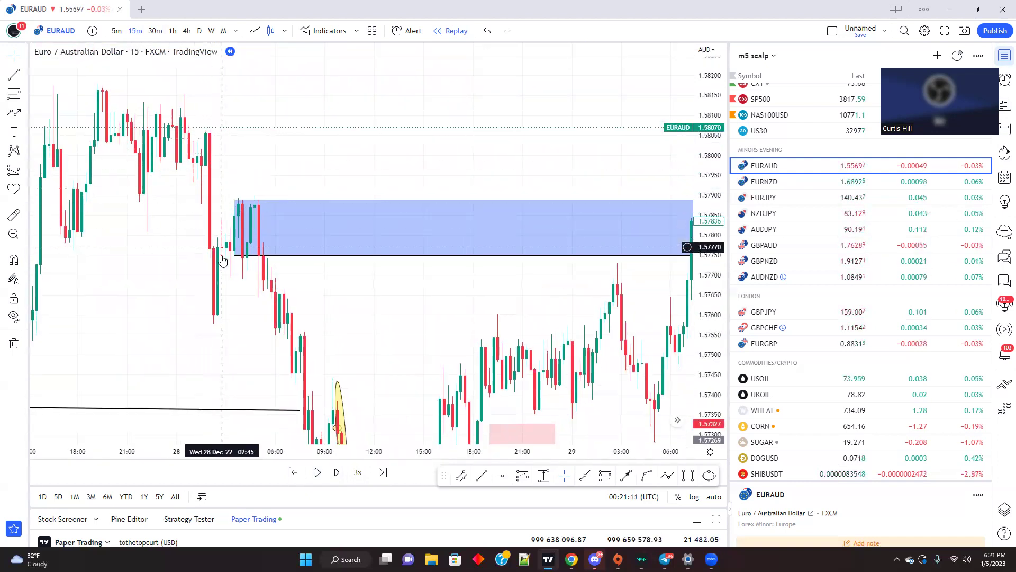
scroll(178, 302, down, 2)
scroll(220, 318, down, 2)
drag(354, 310, 169, 284)
right_click(206, 228)
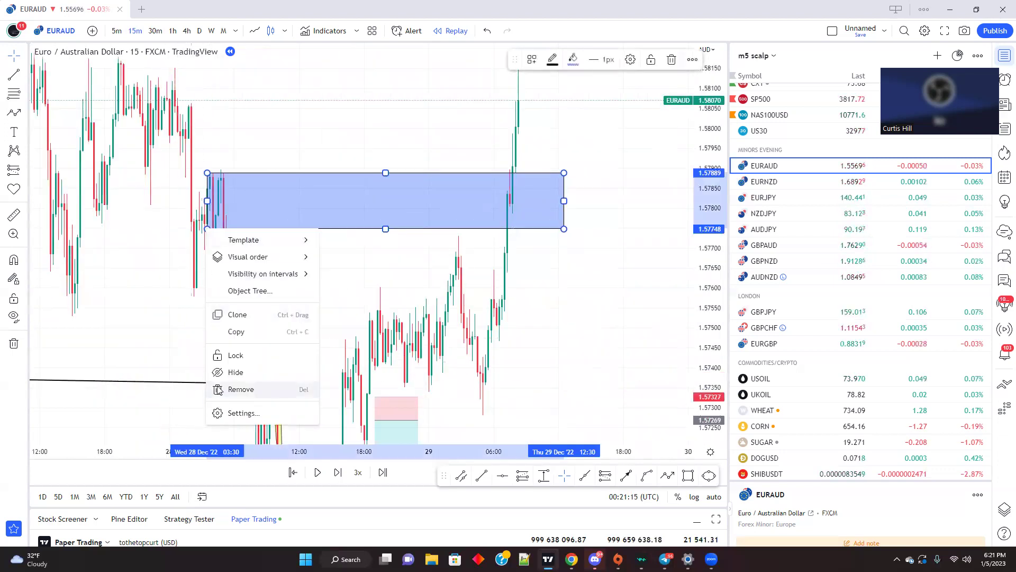
click(236, 388)
Examine the wider 15-minute price structure from 22 Dec to the latest candles
drag(116, 243, 151, 200)
scroll(687, 128, down, 4)
drag(717, 116, 733, 249)
drag(634, 306, 551, 252)
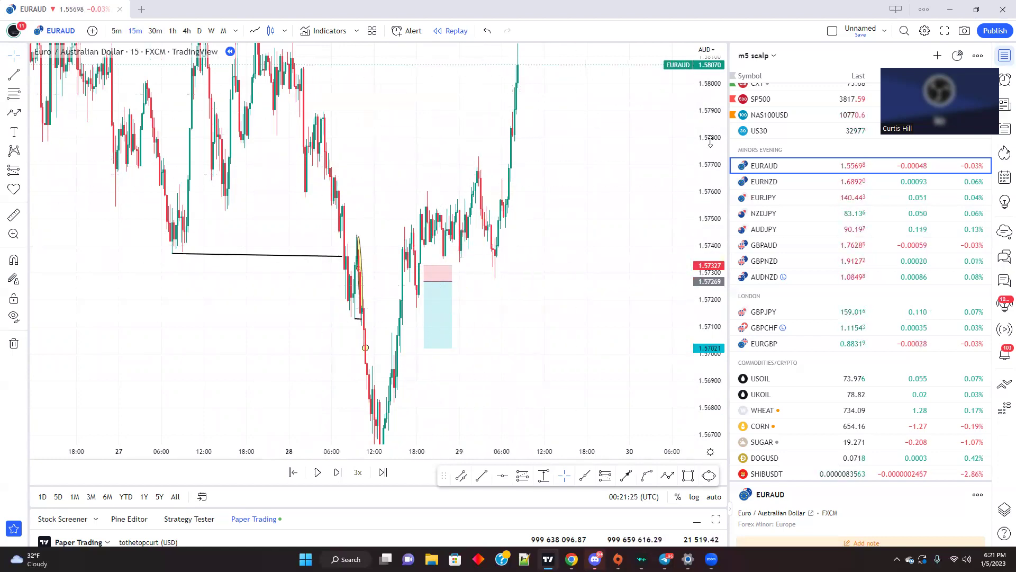
drag(710, 143, 687, 303)
scroll(553, 313, down, 5)
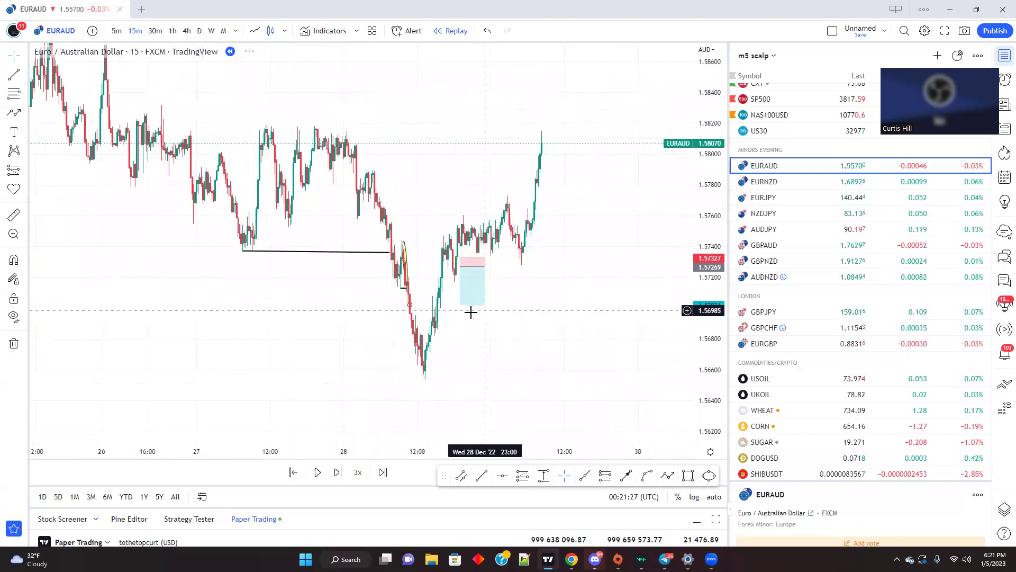
click(458, 306)
right_click(459, 306)
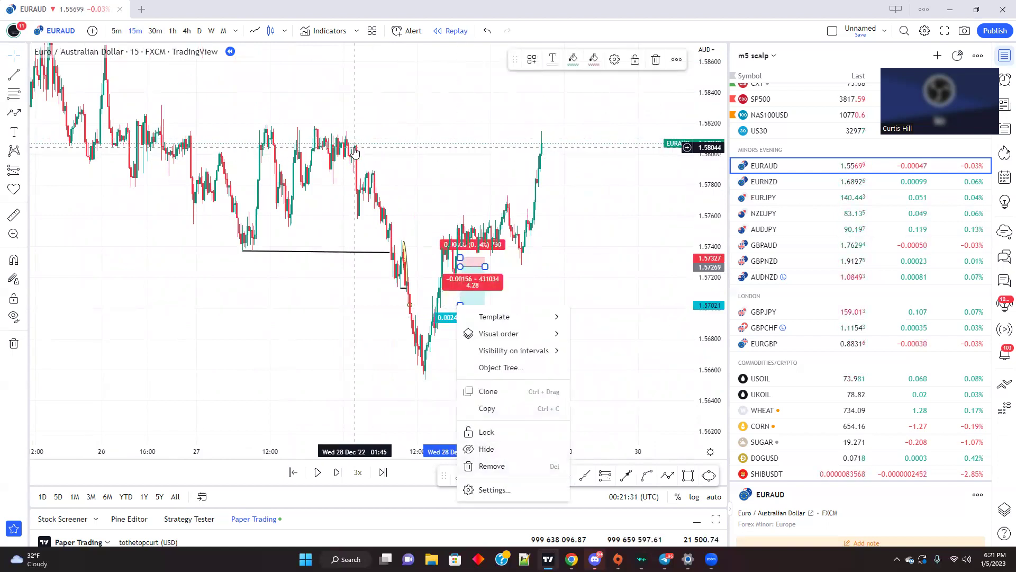
scroll(165, 222, down, 3)
drag(173, 234, 190, 302)
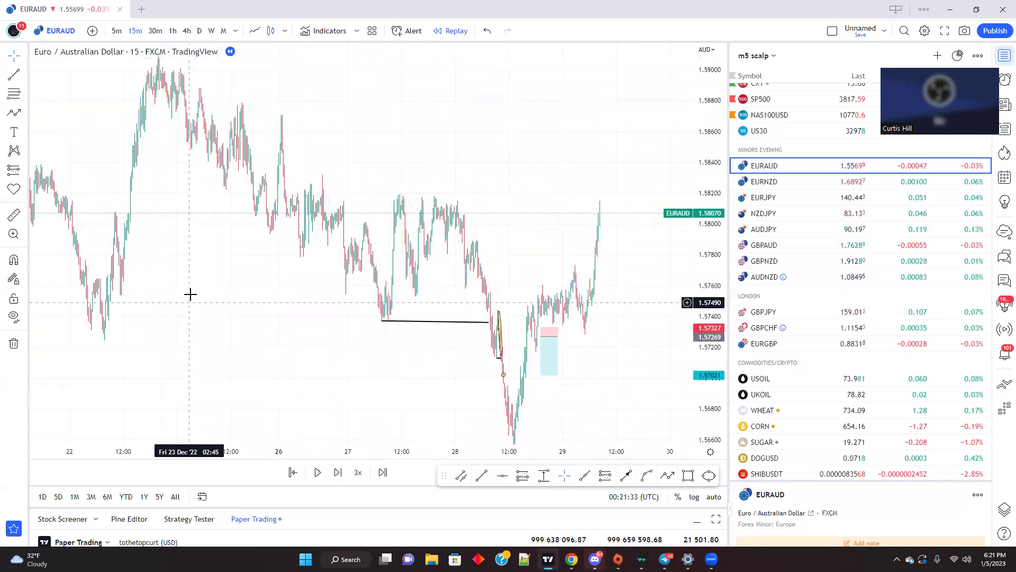
Play the replay forward on the 15-minute chart through the 29 Dec rally and sell-off, pausing after the drop
scroll(188, 291, up, 2)
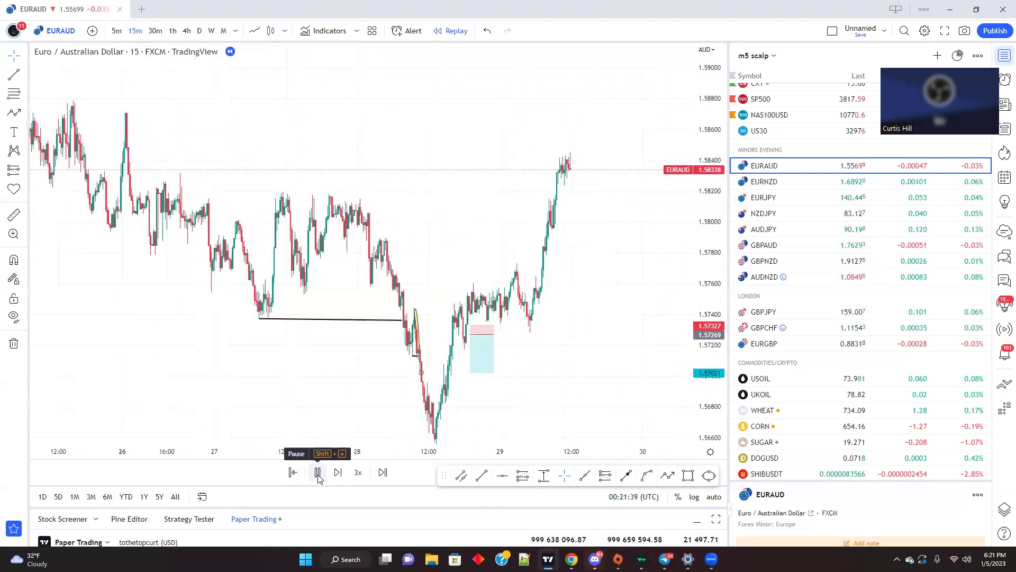
scroll(138, 347, down, 2)
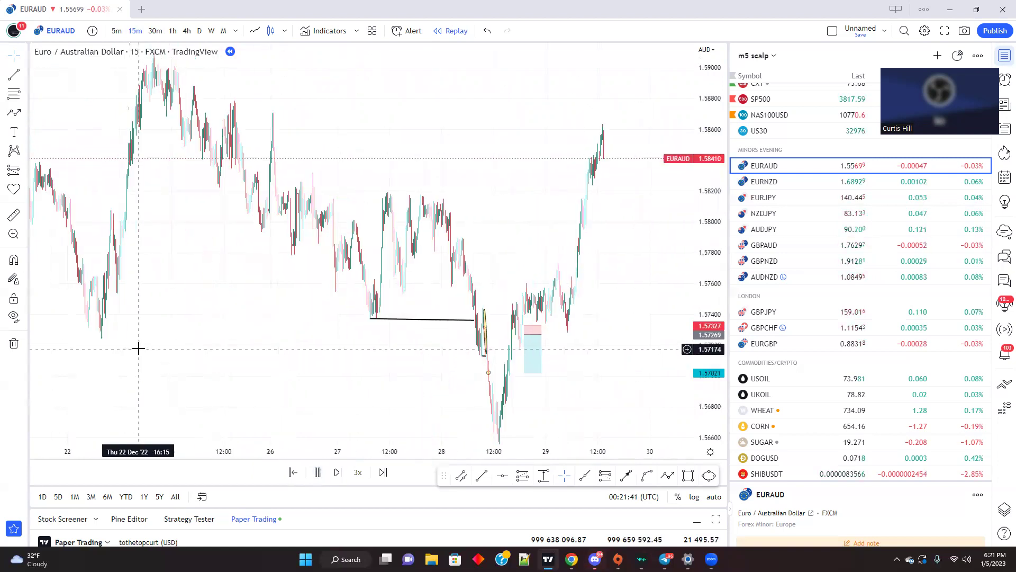
scroll(317, 373, down, 1)
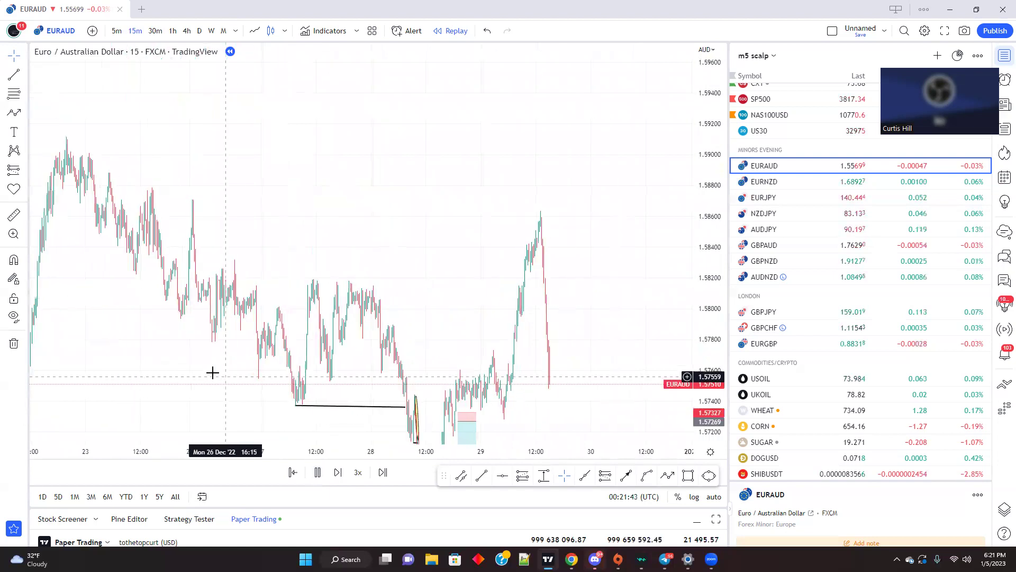
drag(213, 372, 175, 275)
scroll(180, 296, up, 3)
click(316, 475)
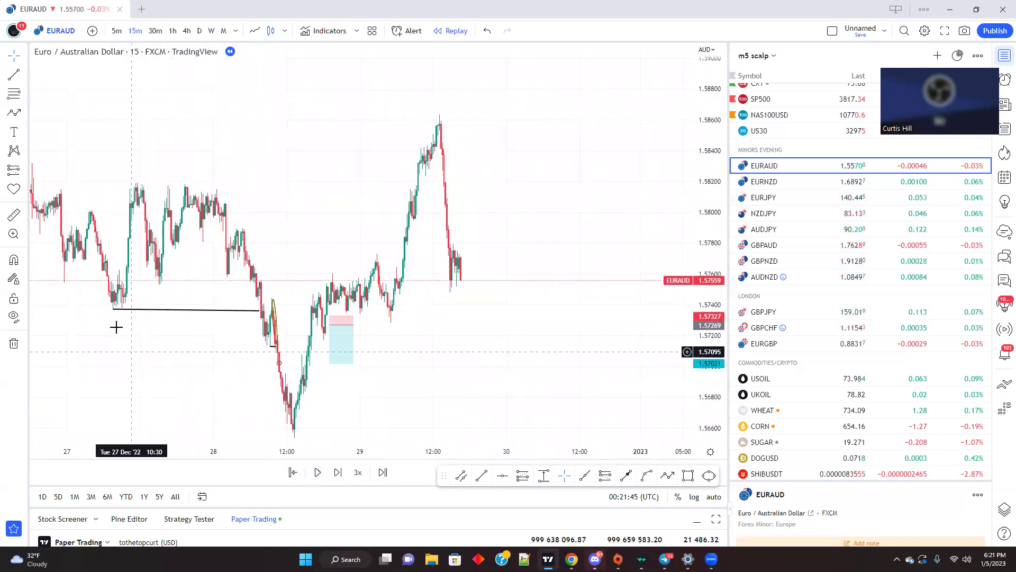
Change the timeframe up through 30 minutes and 1 hour to 4 hours, with the late-December swings in view
drag(116, 327, 277, 346)
drag(170, 360, 235, 333)
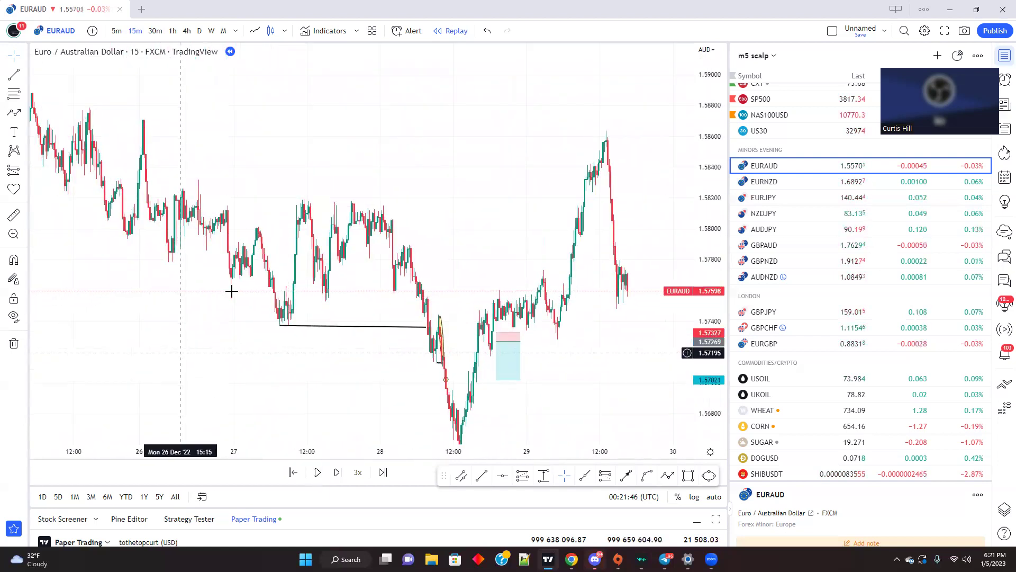
click(155, 31)
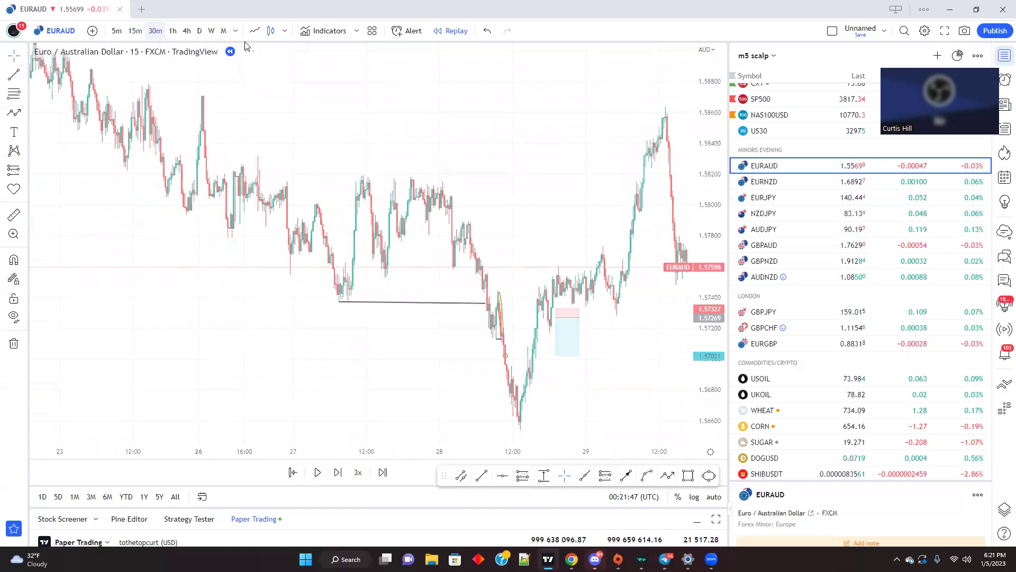
click(172, 31)
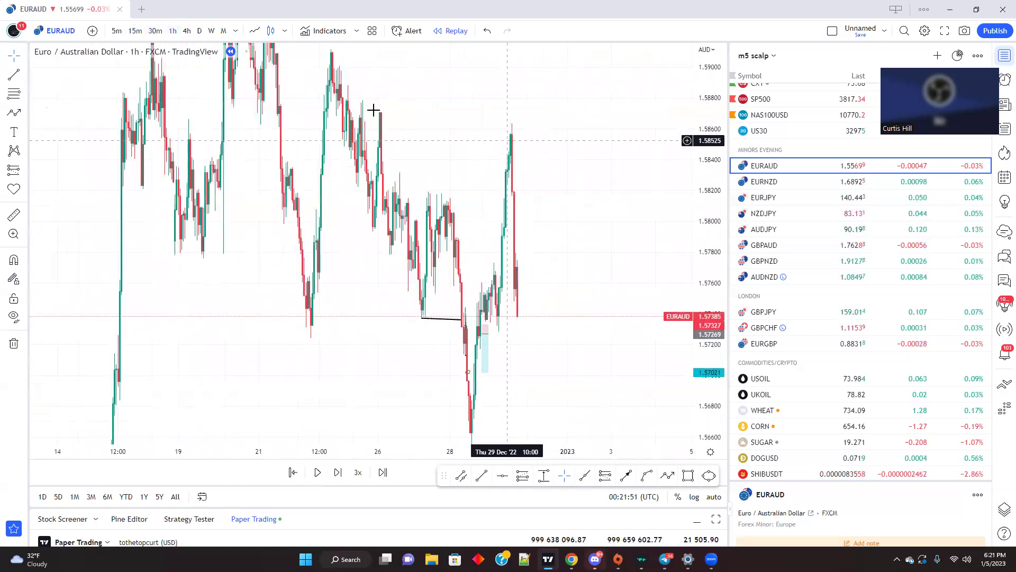
click(187, 31)
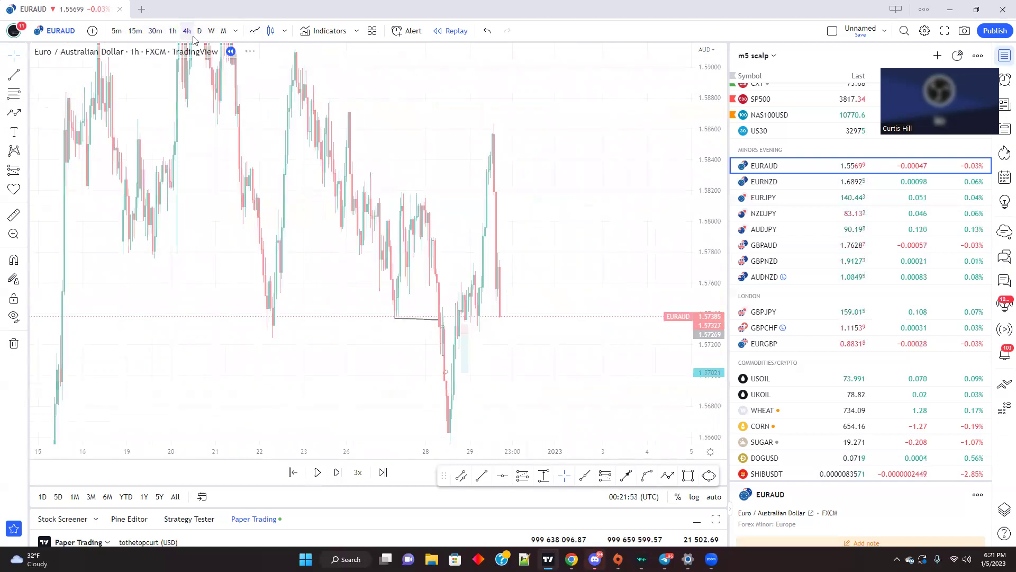
drag(714, 146, 714, 344)
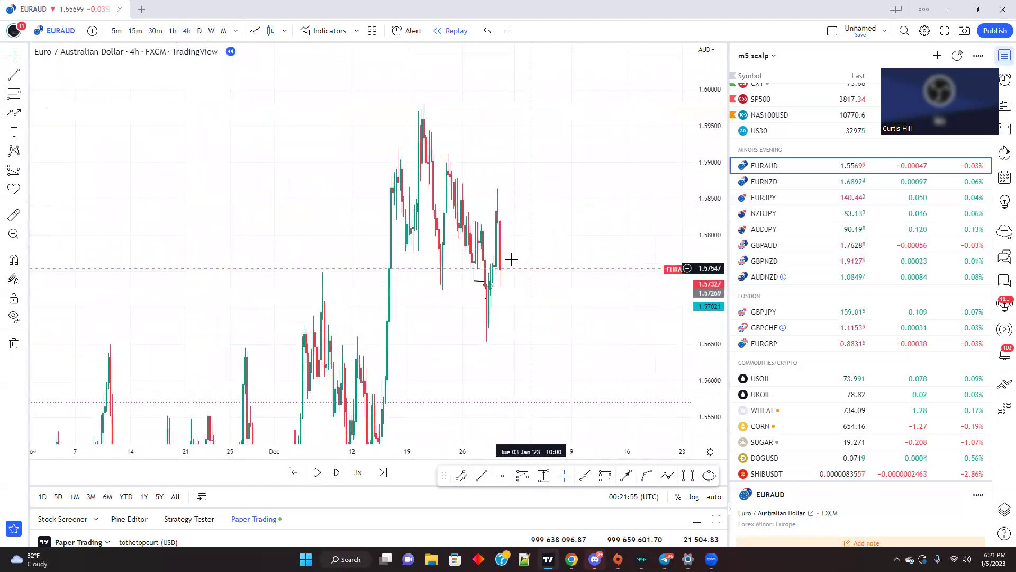
scroll(510, 258, up, 5)
Draw a rectangle over the 4-hour supply zone from 23 Dec 10:00 to early January, spanning about 1.5824 to 1.5878
click(26, 112)
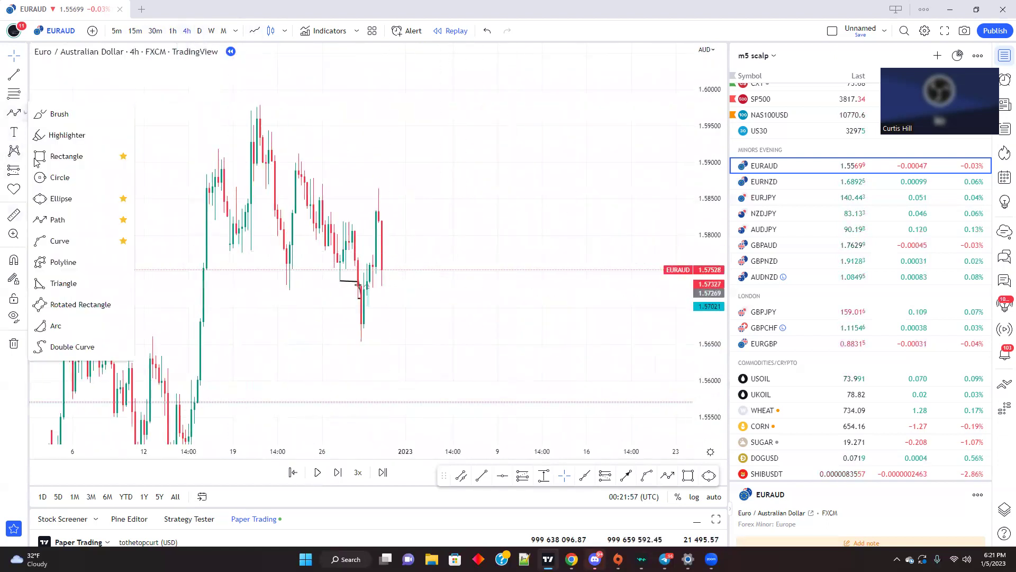
click(53, 156)
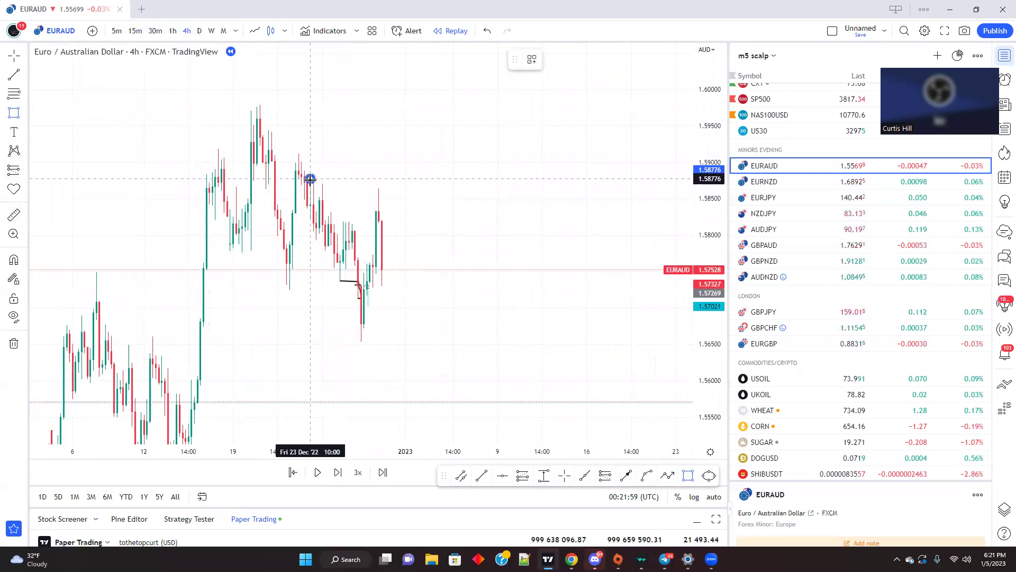
mouse_move(310, 179)
mouse_down()
mouse_move(324, 217)
mouse_move(465, 218)
mouse_up()
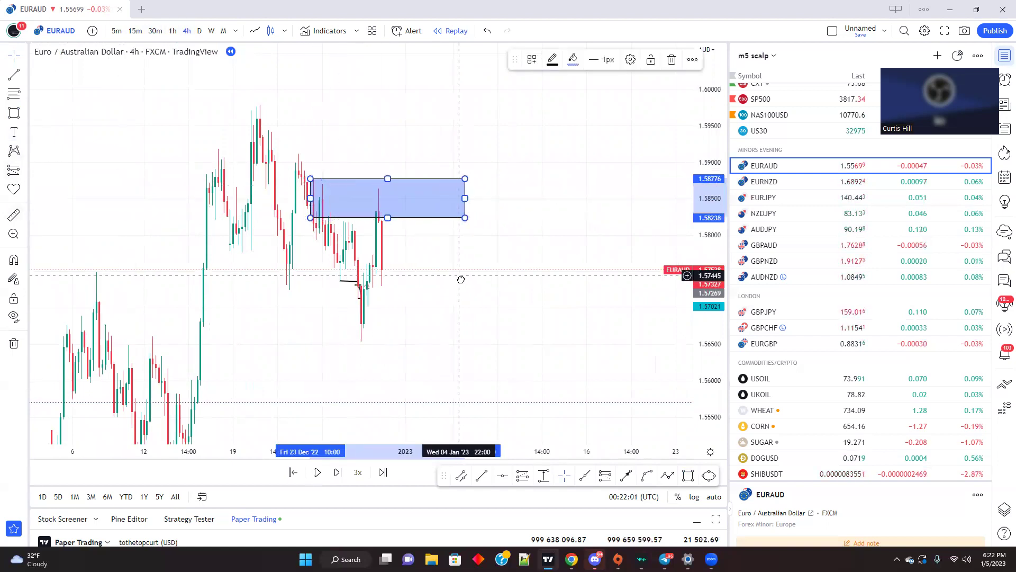
click(460, 280)
scroll(344, 323, up, 3)
drag(328, 333, 423, 274)
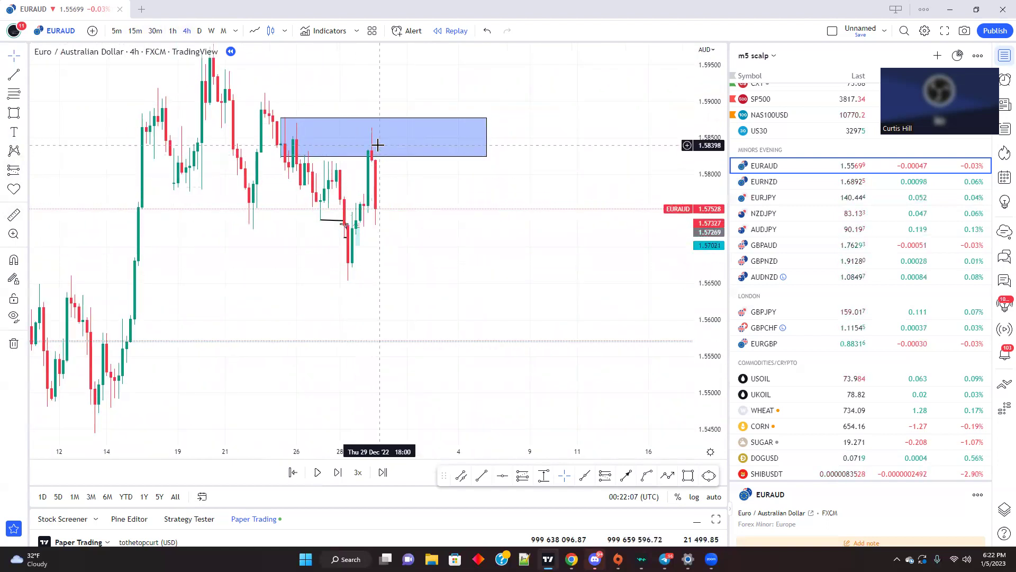
Play the replay forward on the 4-hour chart through the early-January drop to about 1.5442 and pause it
click(132, 33)
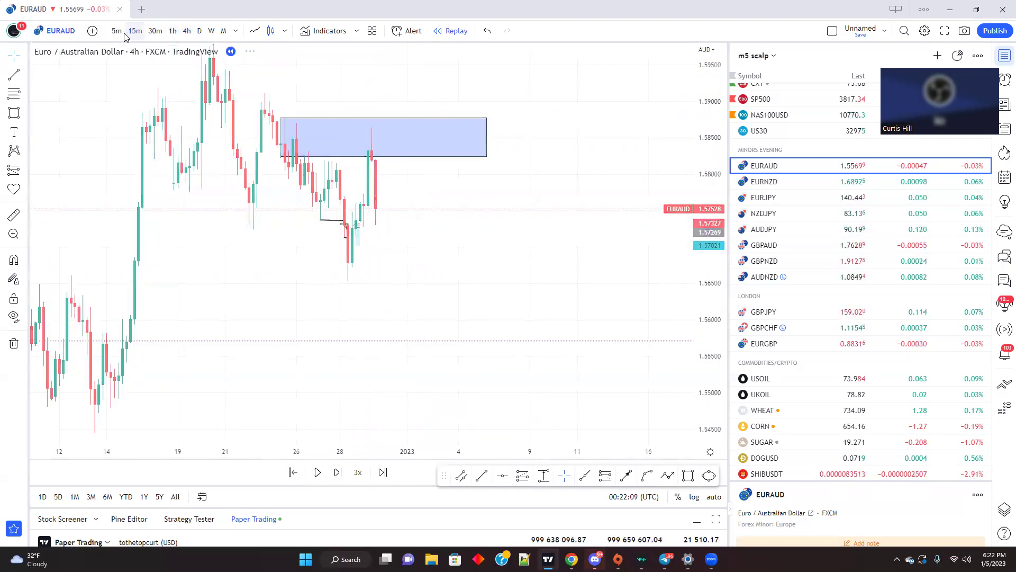
click(186, 31)
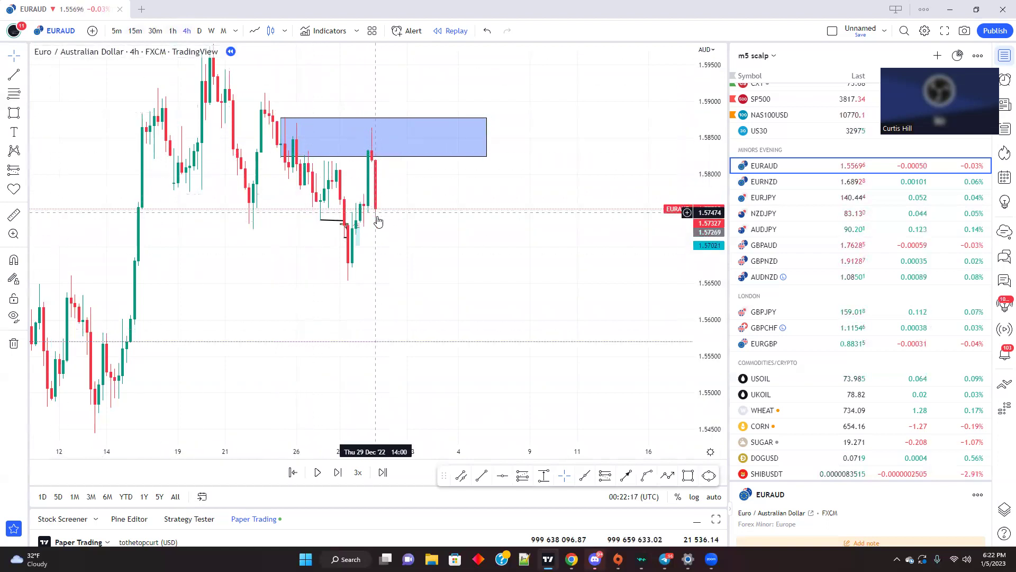
scroll(263, 318, down, 2)
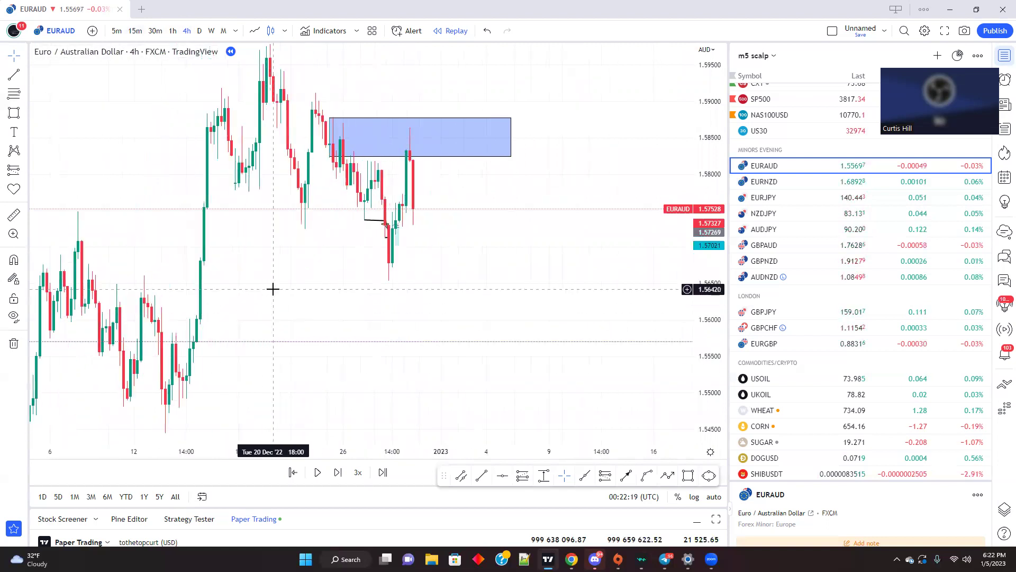
click(316, 478)
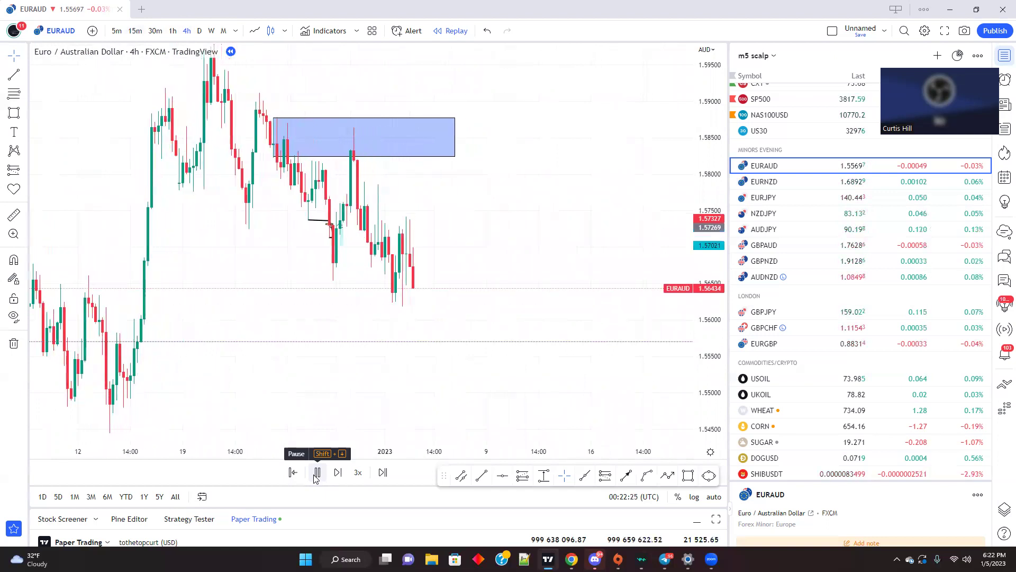
click(316, 478)
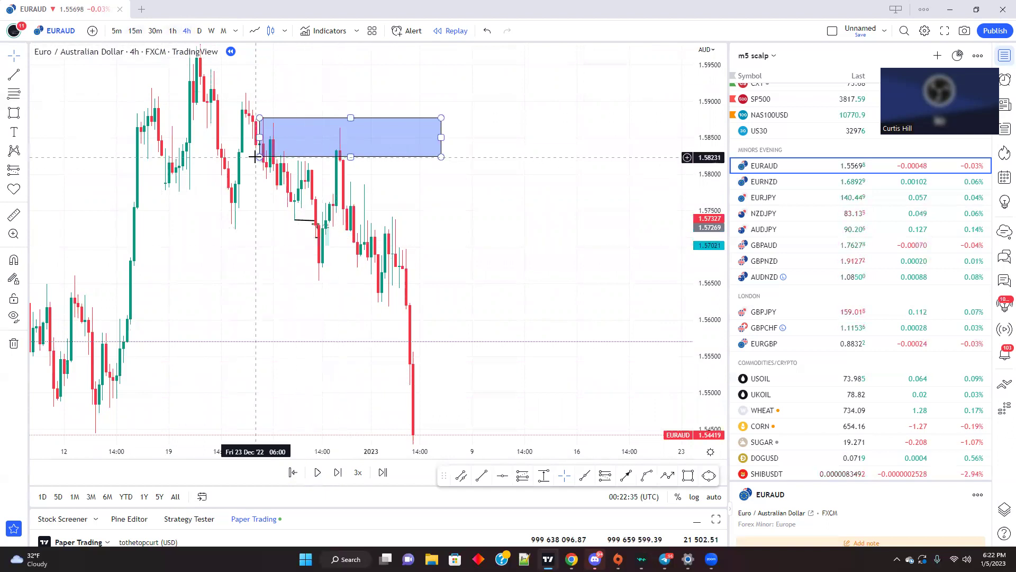
drag(262, 244, 243, 143)
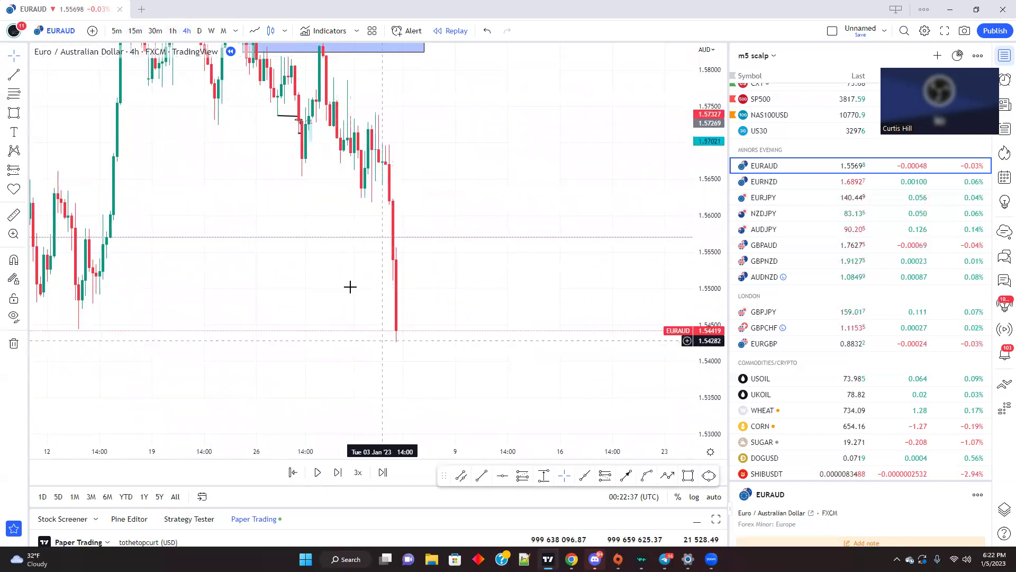
drag(349, 285, 377, 391)
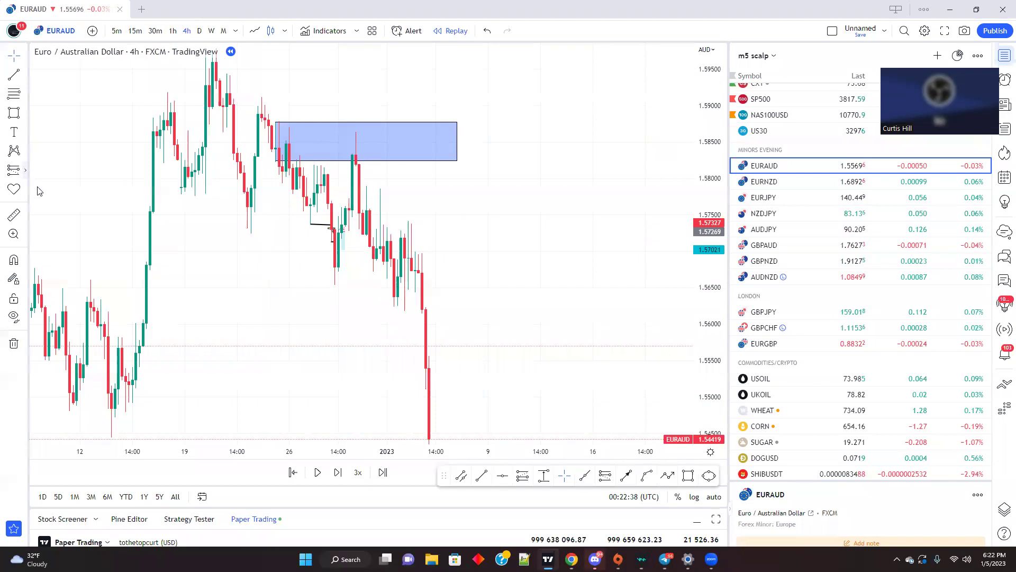
Place a short position from the 29 Dec rally high at 1.58165, with the stop at 1.58791 and the target at 1.54835
click(14, 169)
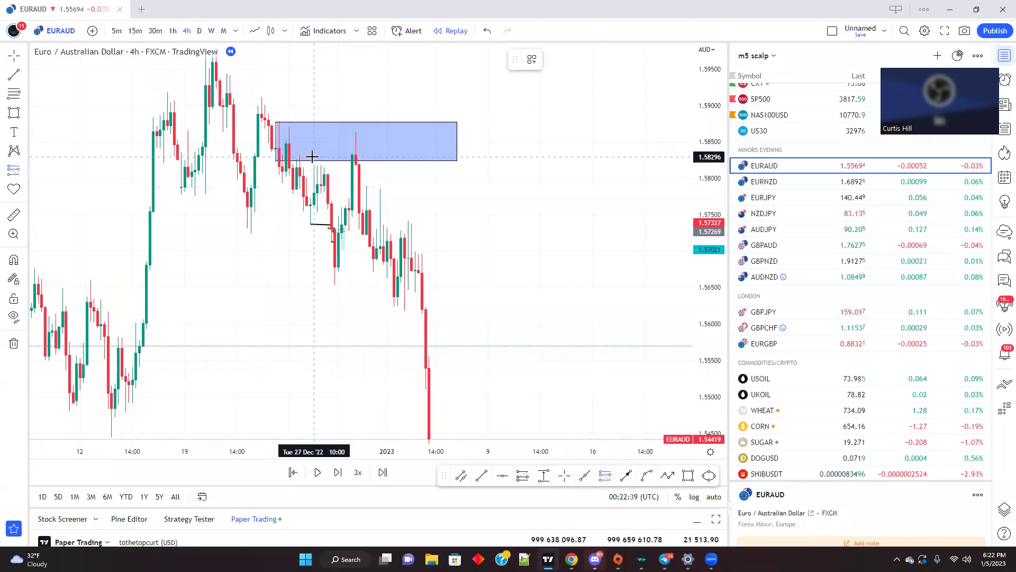
click(356, 166)
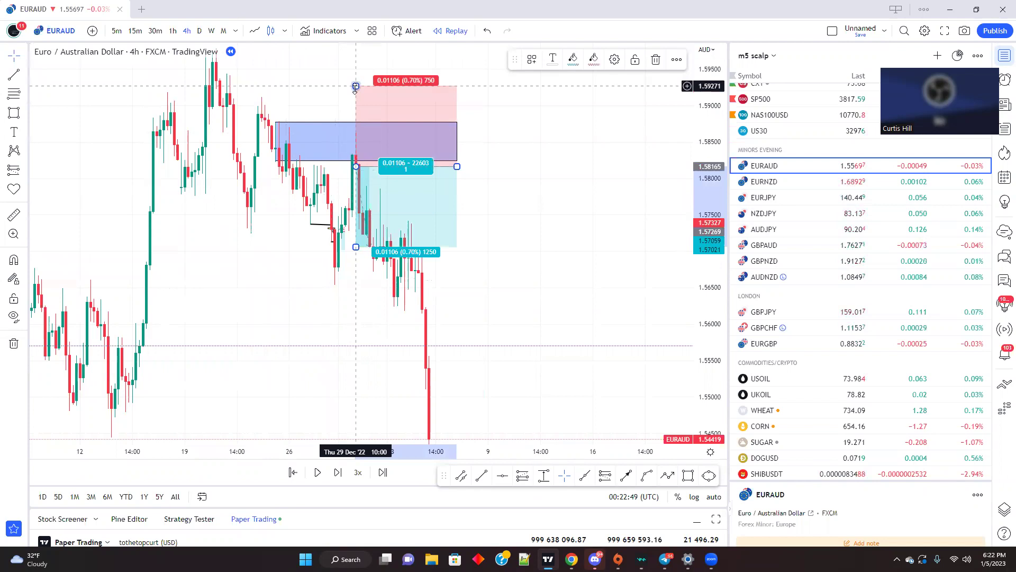
drag(355, 87, 355, 121)
click(258, 229)
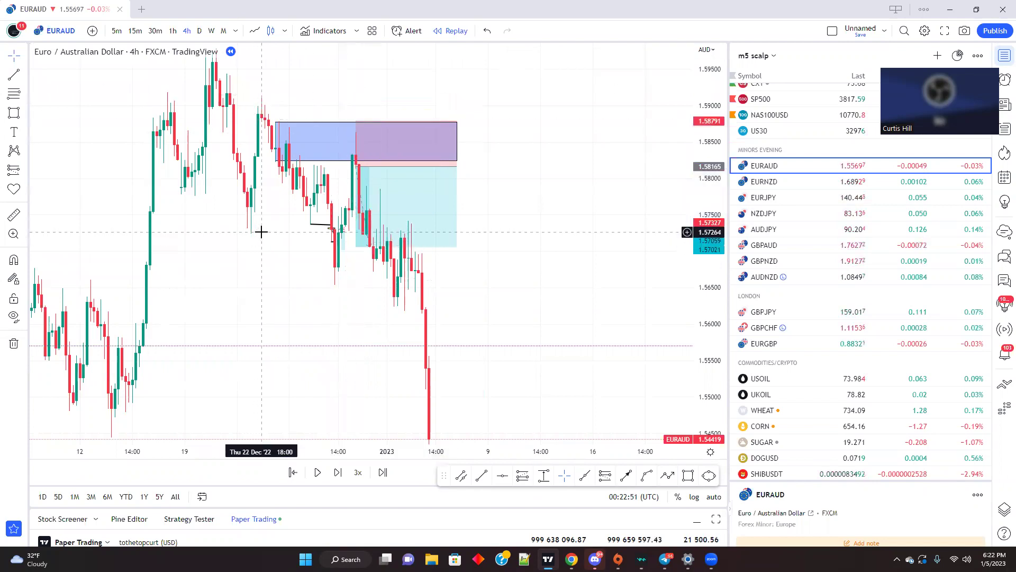
mouse_move(362, 271)
mouse_down()
mouse_move(360, 128)
mouse_move(360, 272)
mouse_move(360, 263)
mouse_up()
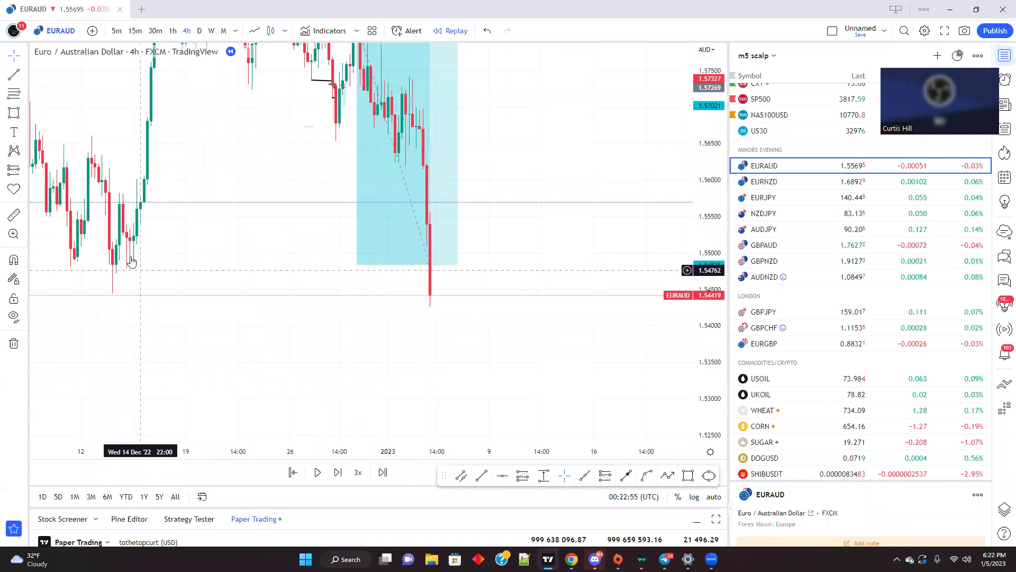
scroll(161, 249, down, 2)
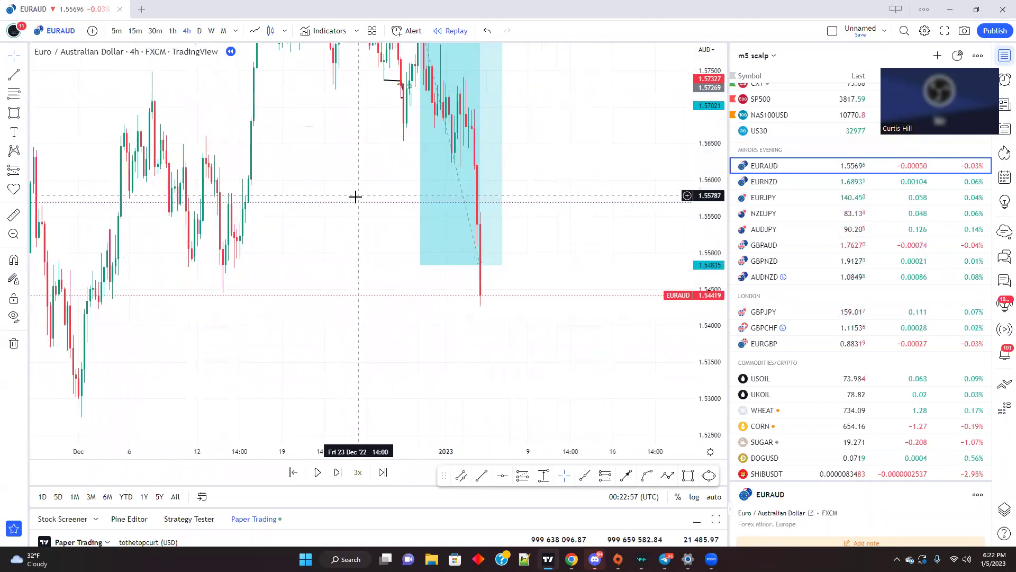
drag(356, 196, 291, 317)
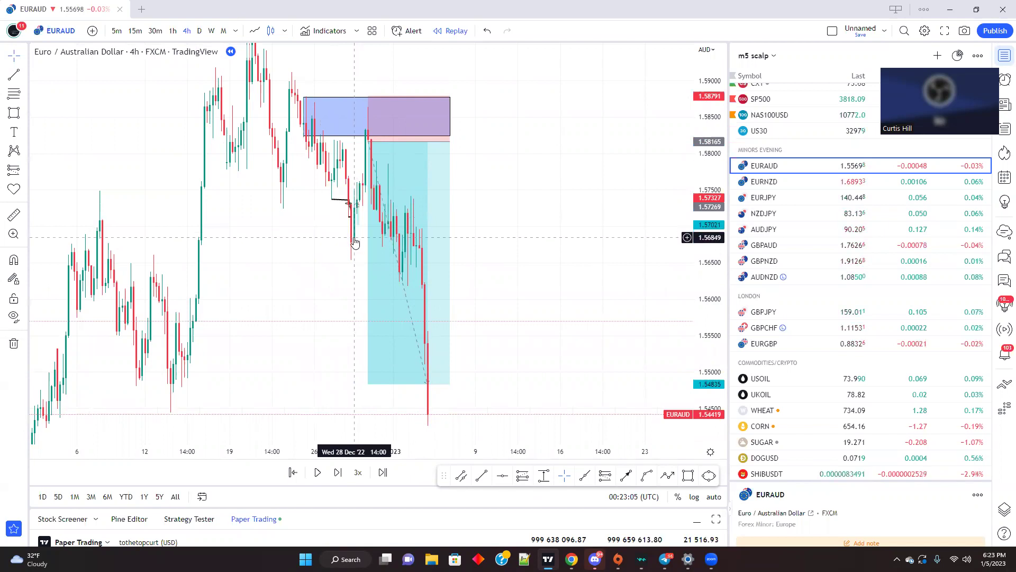
scroll(418, 264, down, 2)
scroll(417, 264, up, 3)
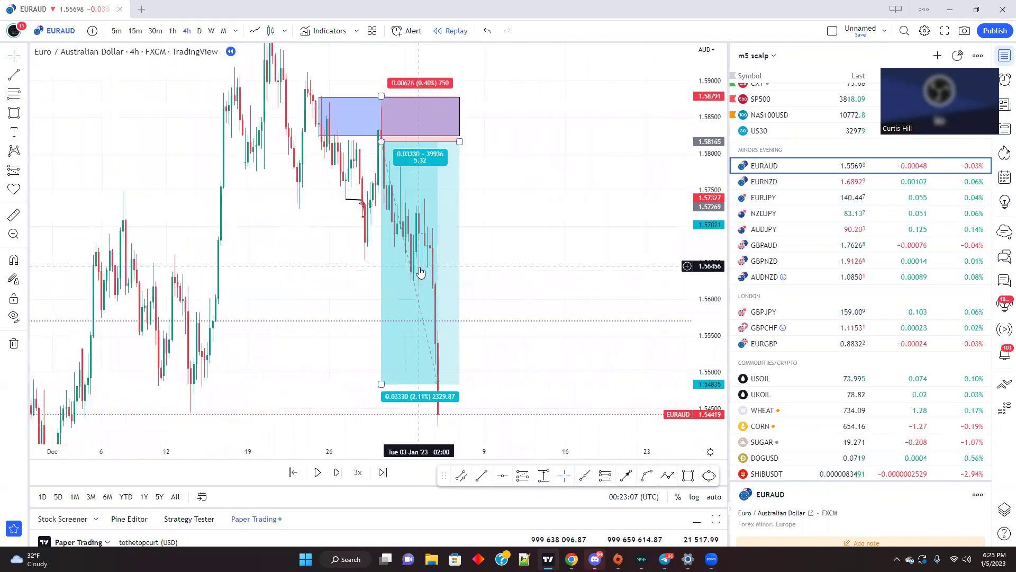
scroll(461, 269, up, 2)
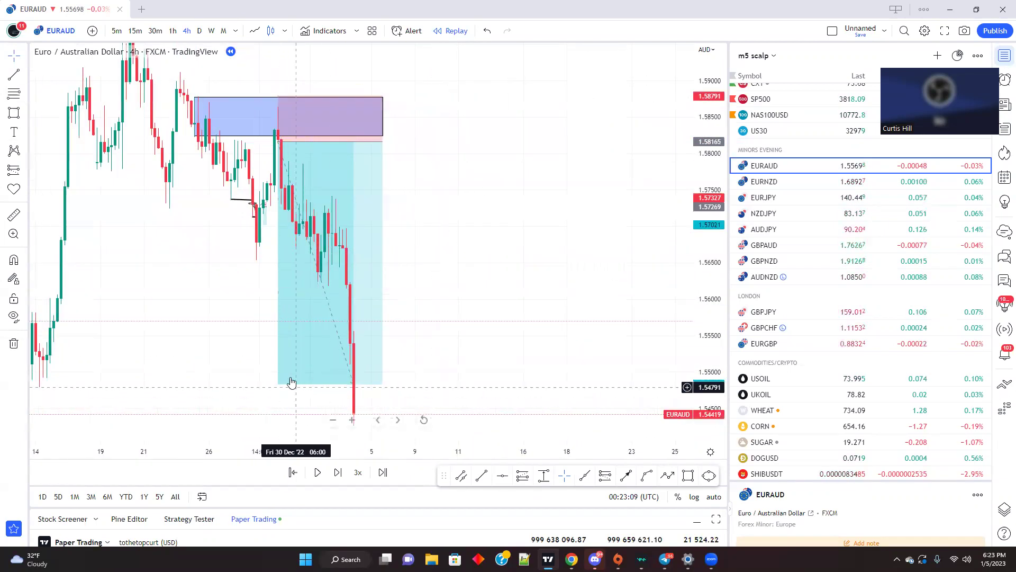
Remove the short position drawing from the 4-hour chart
click(288, 381)
right_click(280, 416)
click(297, 511)
scroll(209, 309, down, 2)
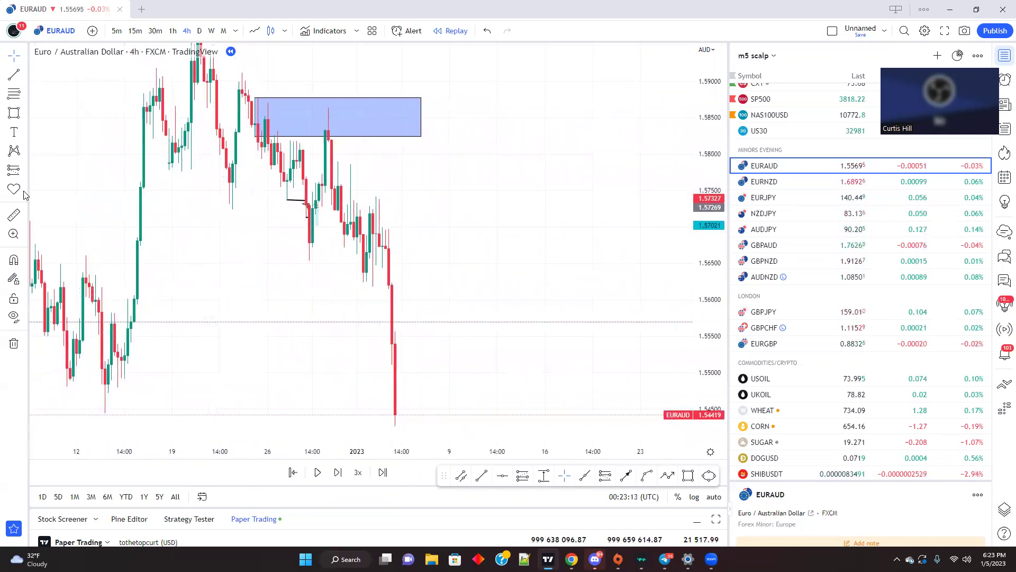
Draw two stacked ellipses around the strong bullish candles of 15 Dec, covering about 1.5605 to 1.5752
click(26, 116)
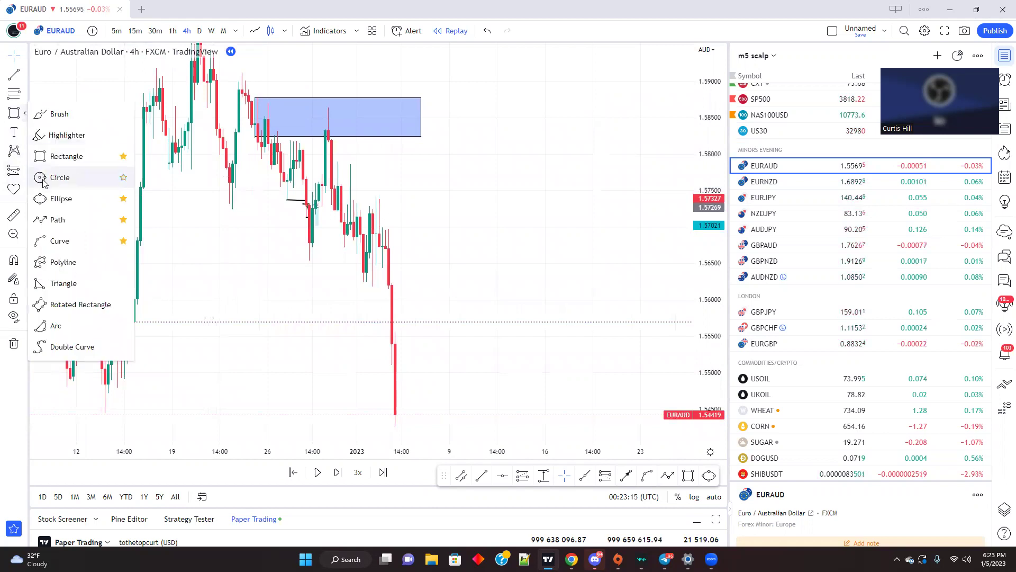
click(53, 195)
click(135, 295)
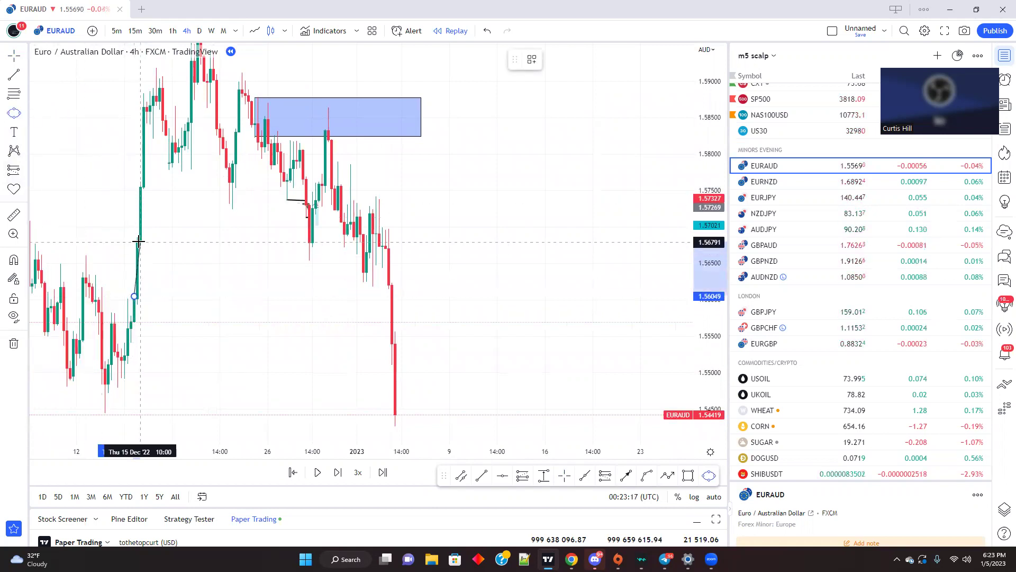
click(141, 244)
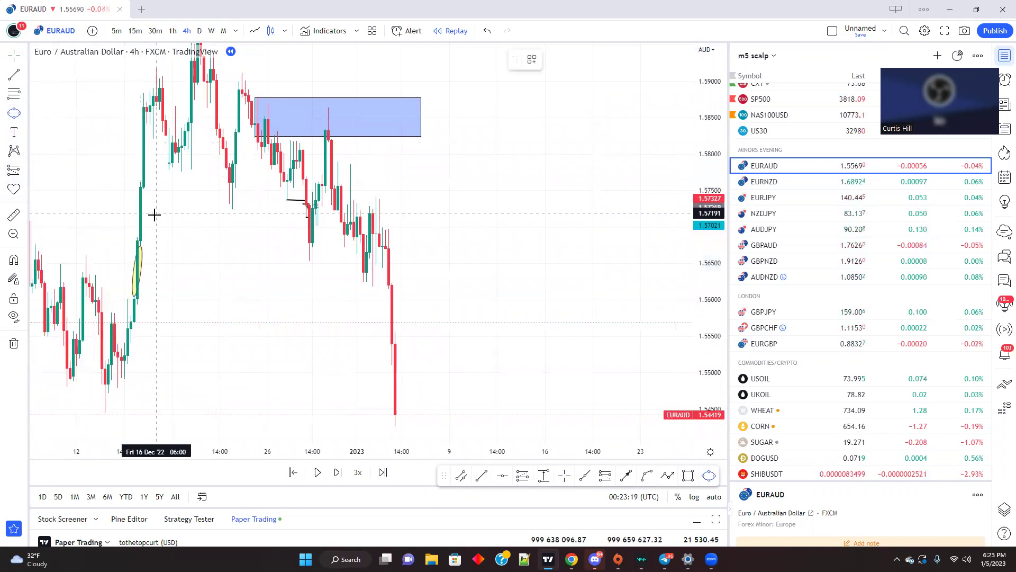
click(137, 236)
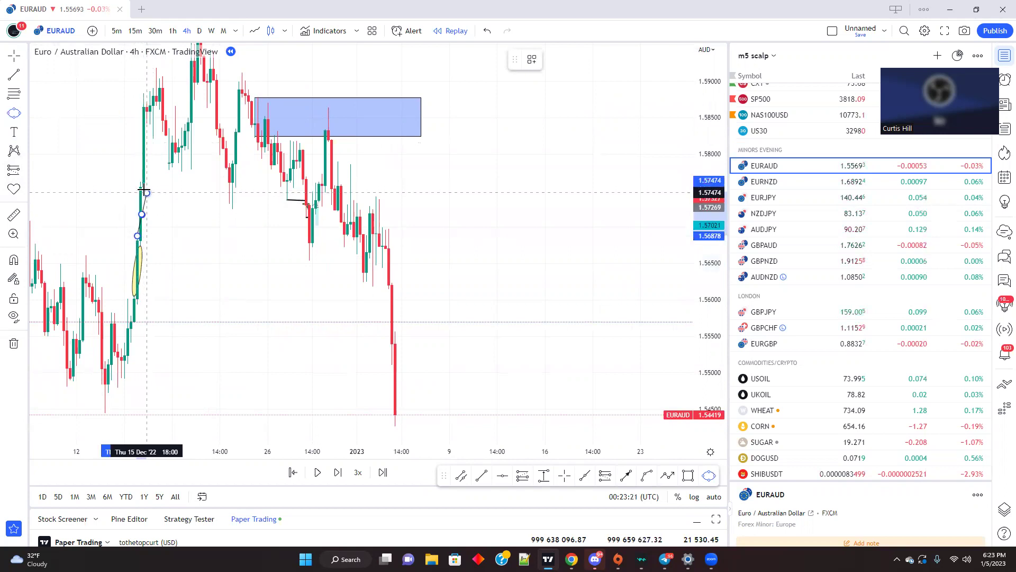
click(143, 187)
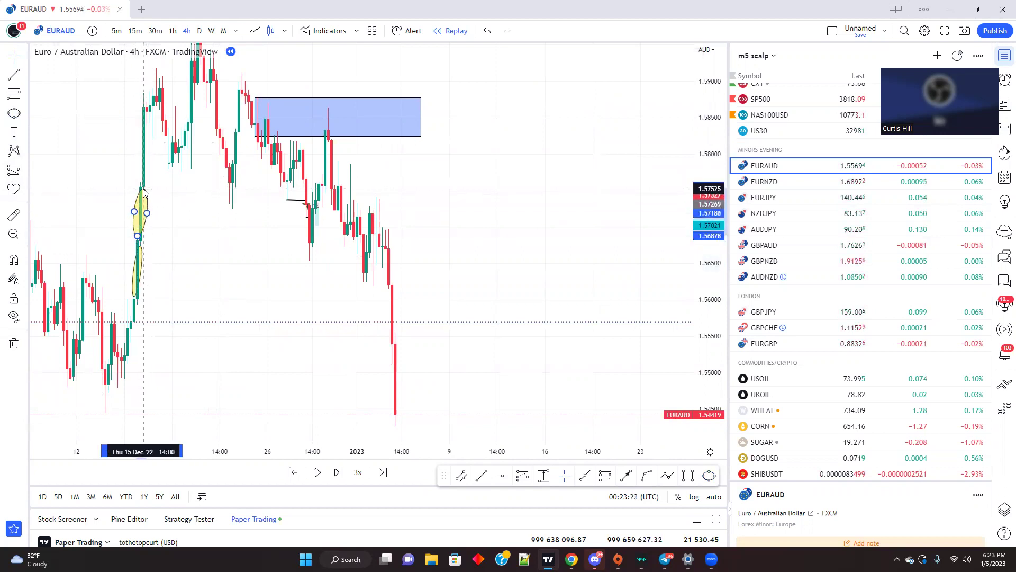
click(96, 233)
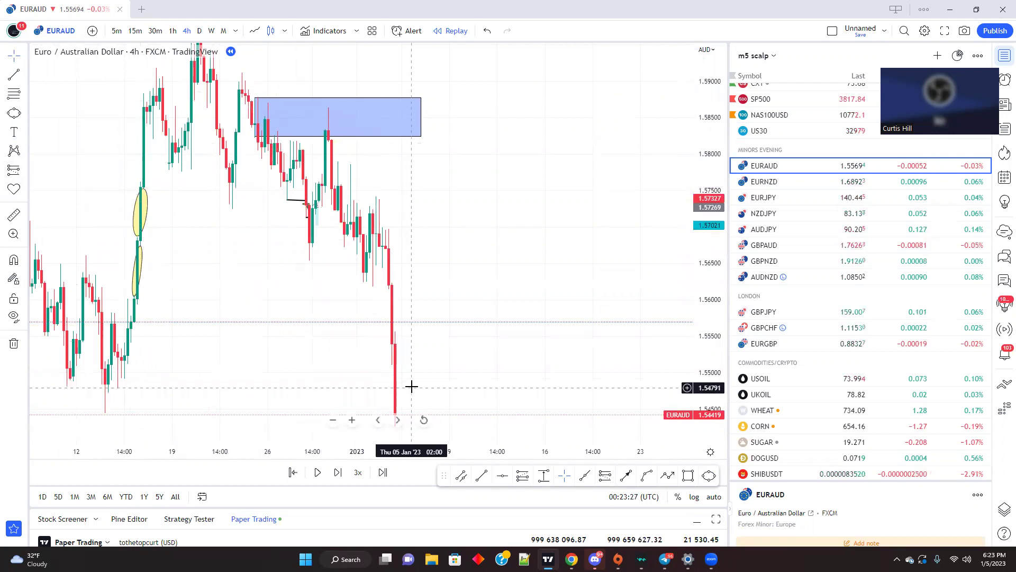
Draw two ellipses around the large bearish candles of 4 Jan and play the replay forward to the latest price
drag(311, 353, 248, 229)
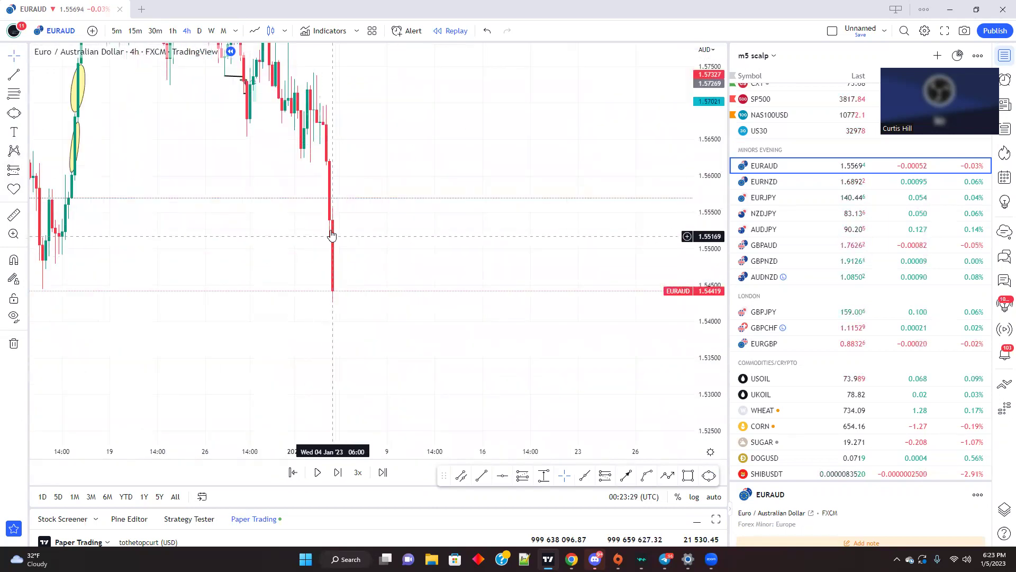
click(8, 114)
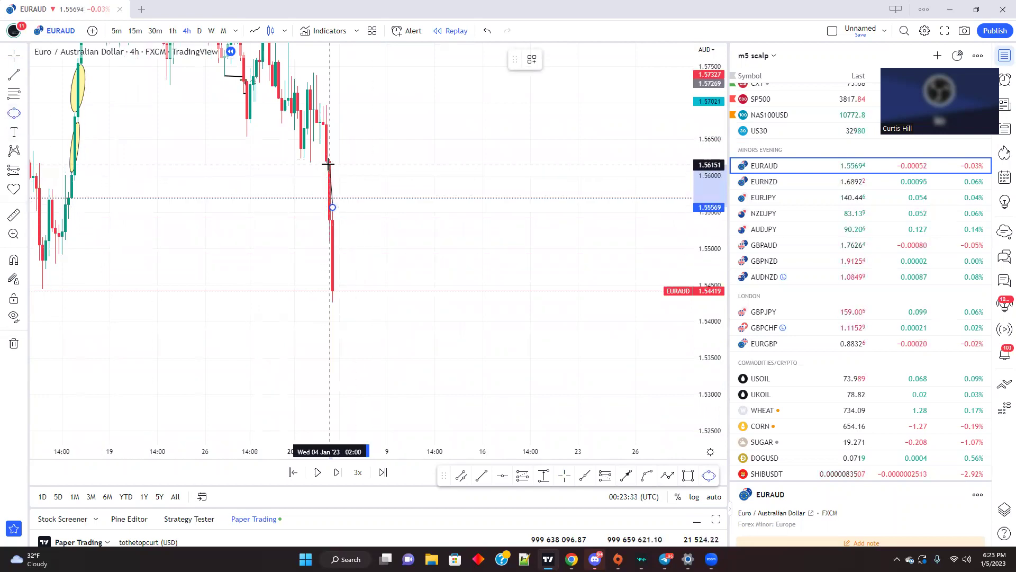
drag(328, 164, 328, 164)
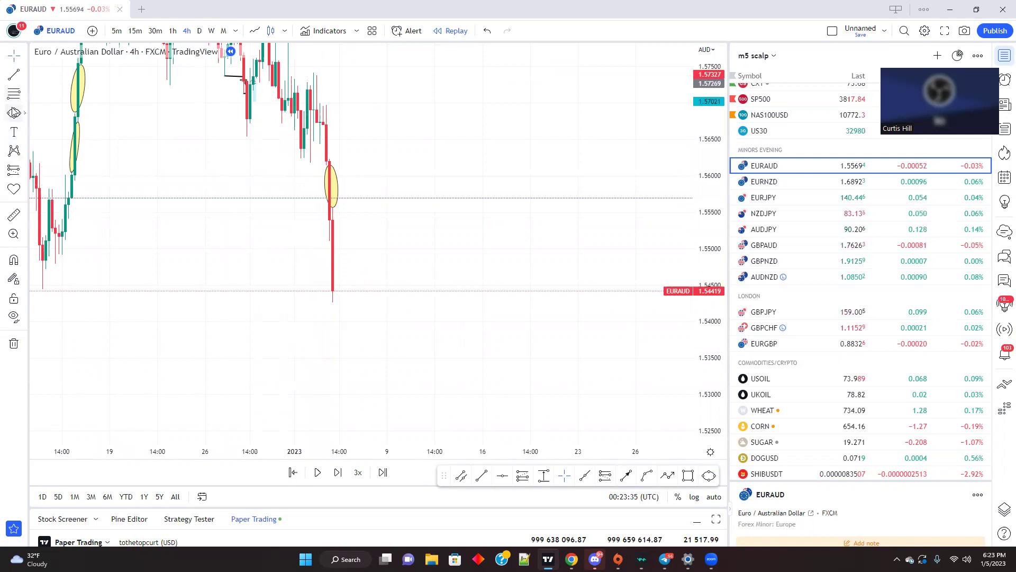
drag(329, 241, 328, 288)
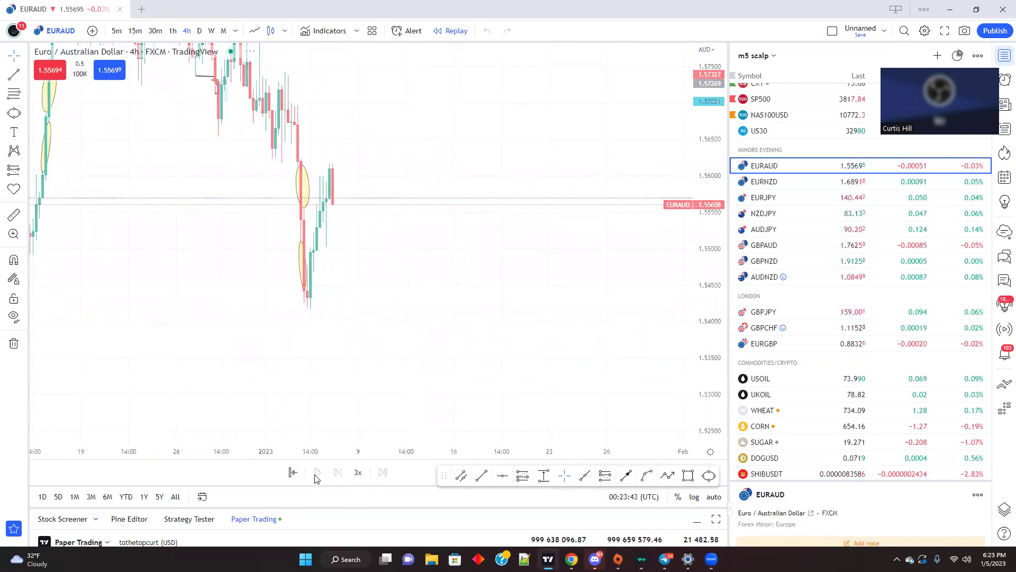
Draw a rectangle over the supply zone above the January drop, from 3 Jan 14:00 to 17 Jan 02:00, spanning about 1.5644 to 1.5697
drag(479, 299, 375, 301)
scroll(530, 245, right, 3)
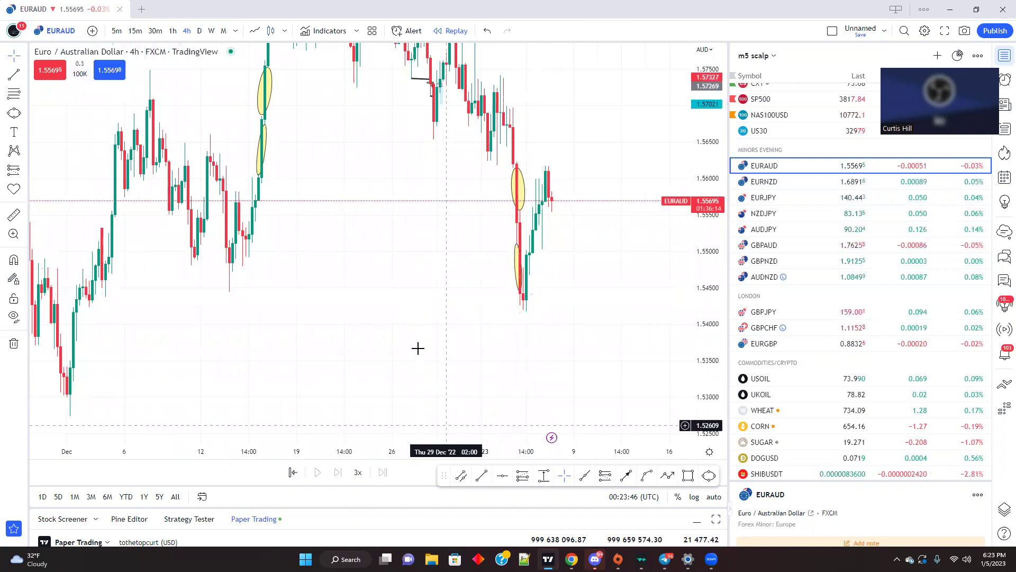
drag(462, 197, 448, 287)
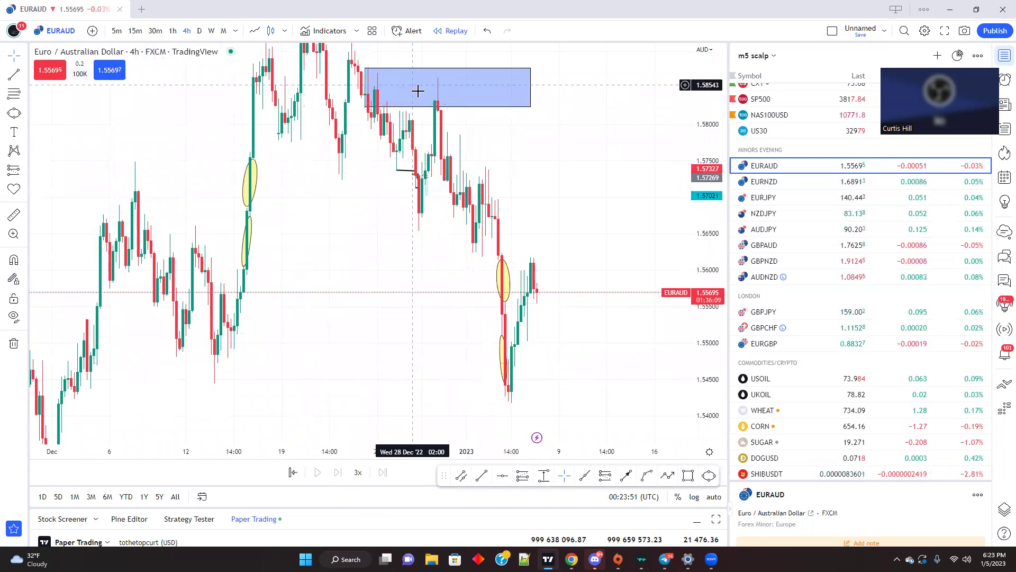
drag(357, 165, 366, 195)
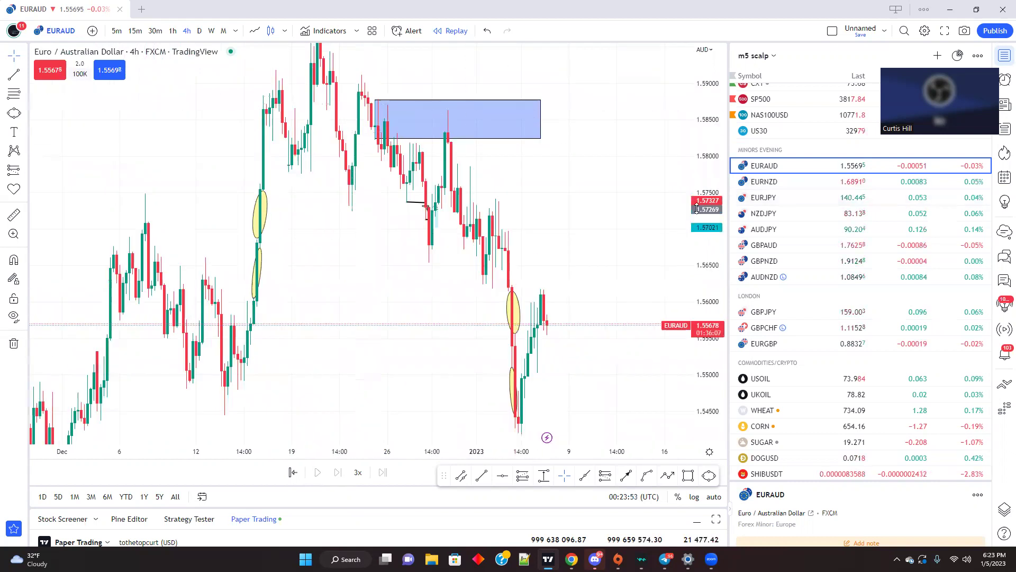
drag(377, 280, 342, 217)
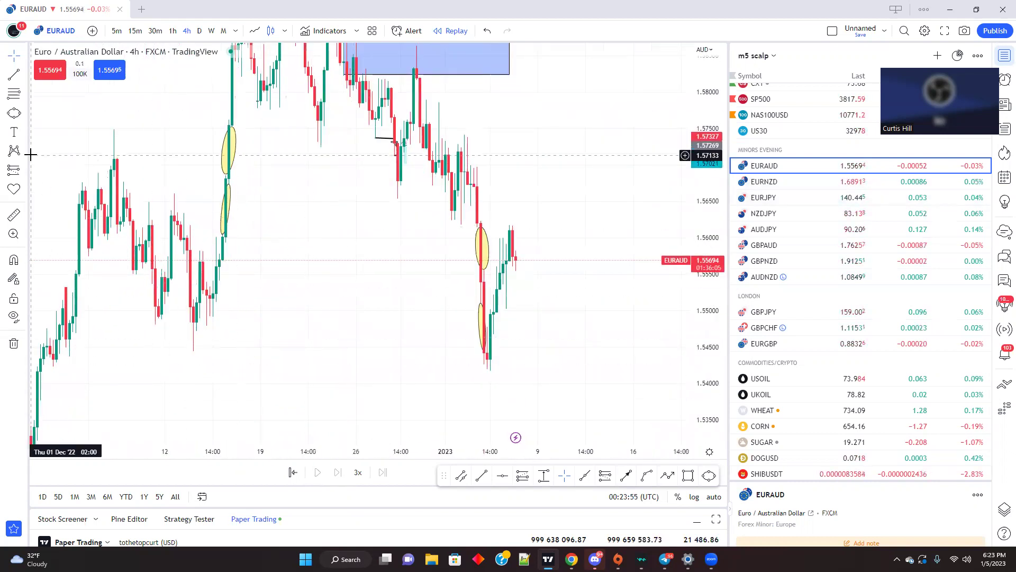
scroll(332, 242, up, 1)
drag(316, 243, 332, 299)
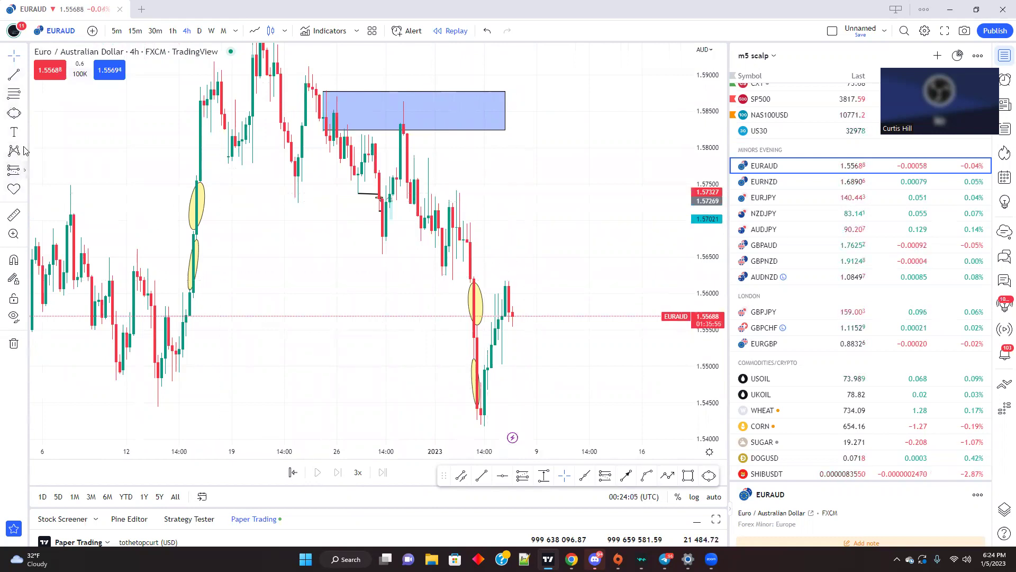
click(24, 113)
click(58, 154)
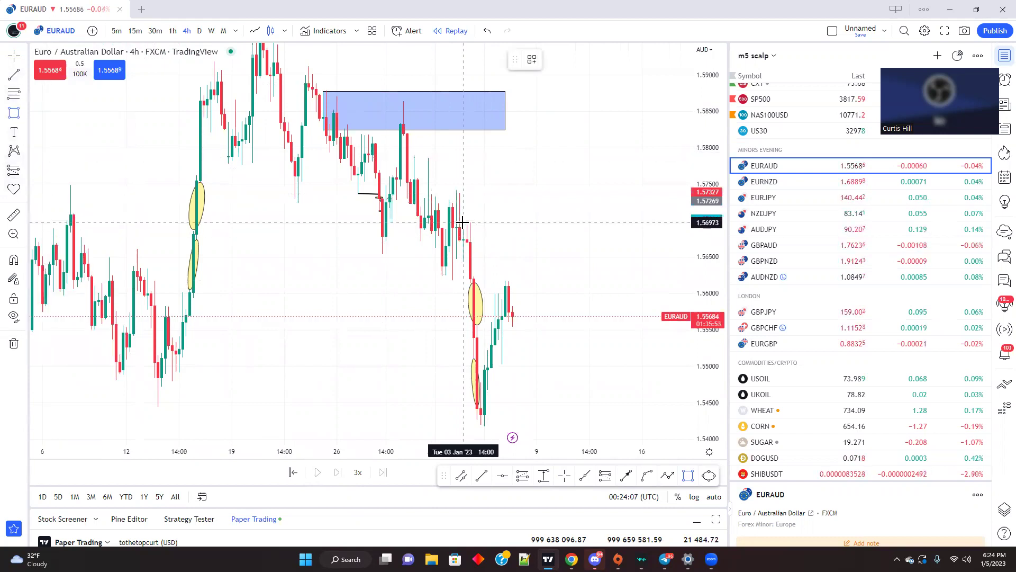
mouse_move(463, 223)
mouse_down()
mouse_move(475, 245)
mouse_move(663, 261)
mouse_up()
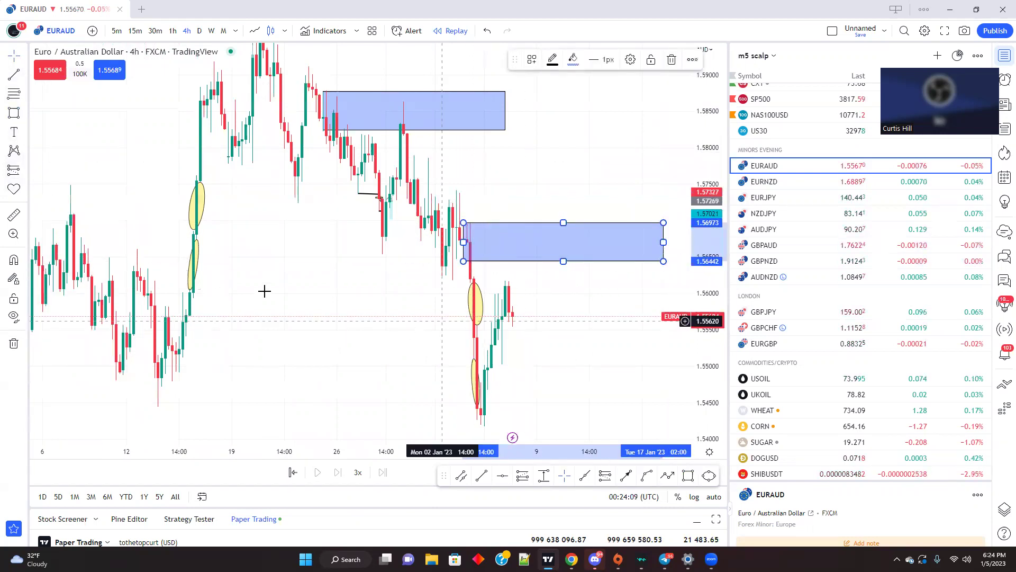
Draw a projected path from the latest candle, zigzagging into the lower supply zone and falling to about 1.5300 on 12 Jan
drag(410, 331, 267, 286)
drag(409, 237, 450, 237)
scroll(256, 286, down, 1)
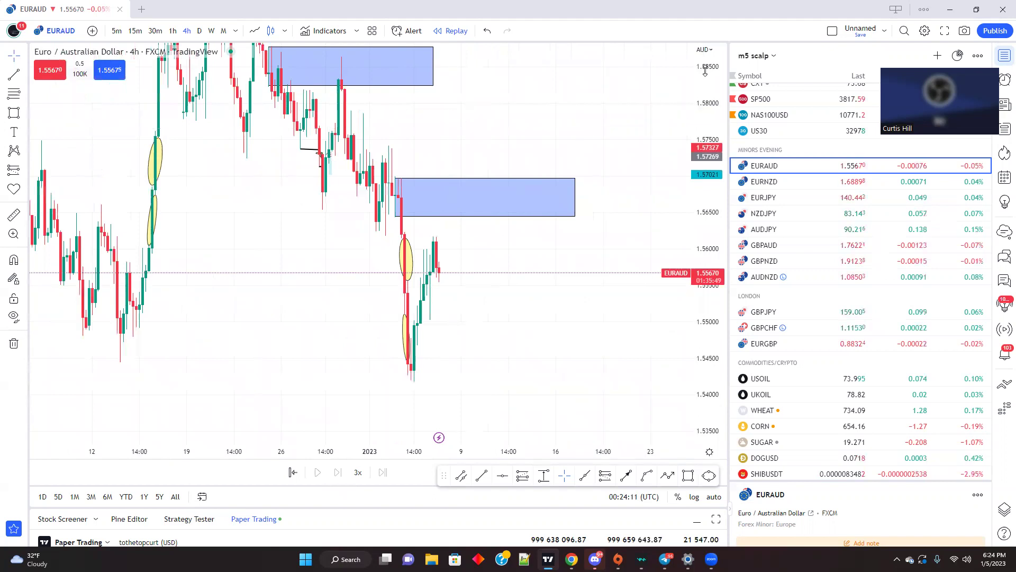
drag(705, 71, 635, 335)
drag(706, 402, 678, 331)
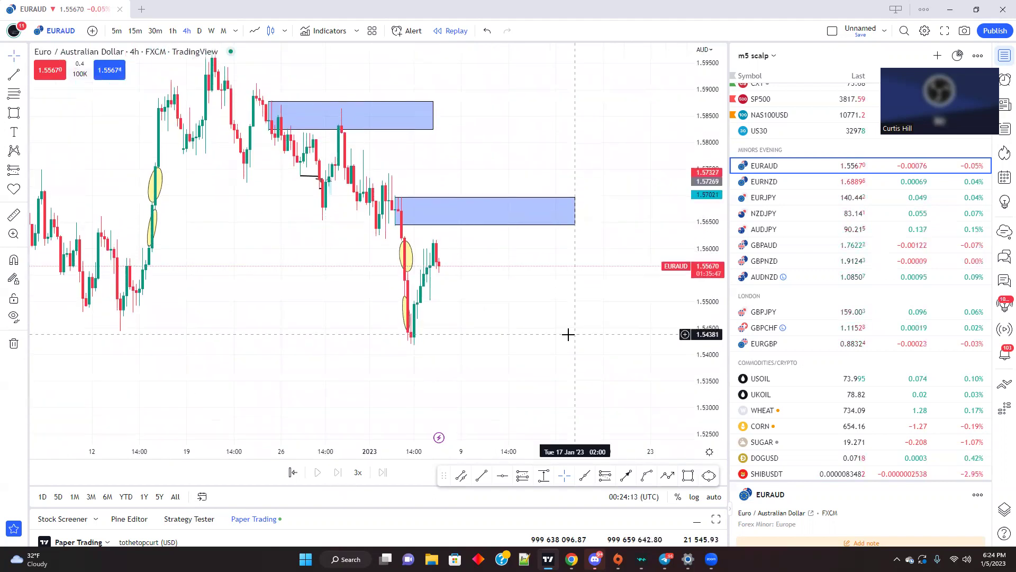
drag(418, 235, 306, 188)
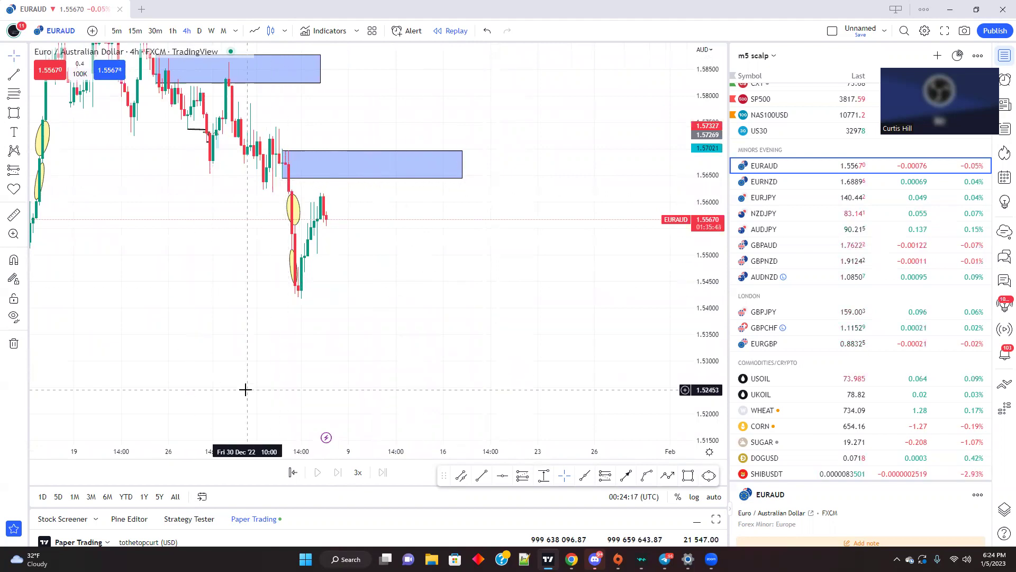
drag(100, 203, 166, 209)
click(25, 75)
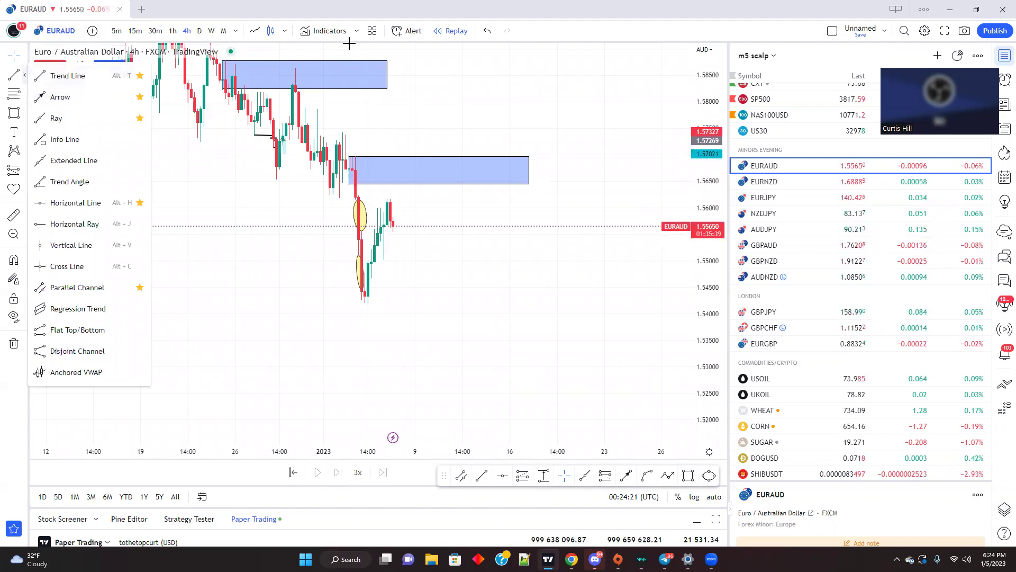
click(668, 476)
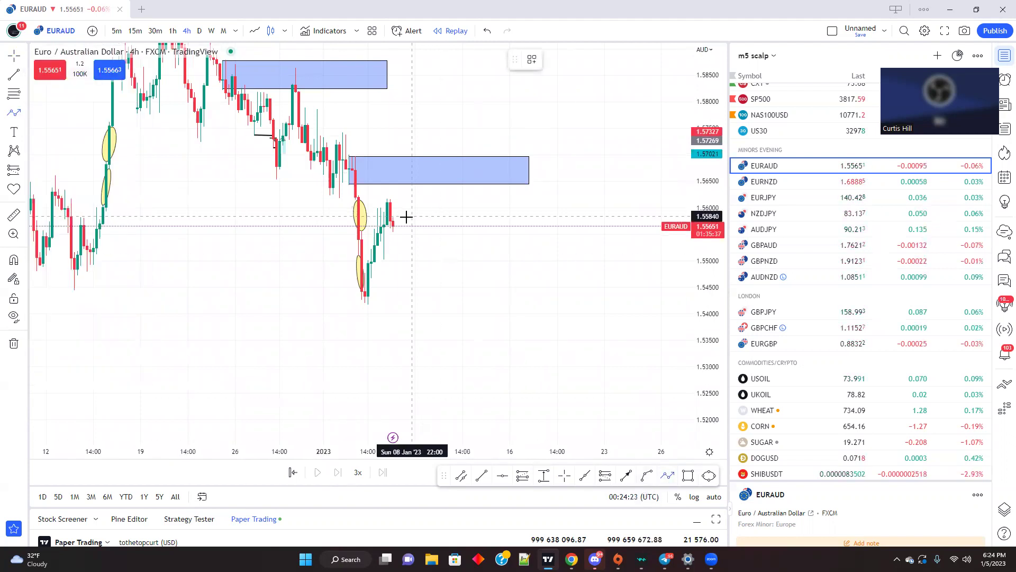
click(396, 219)
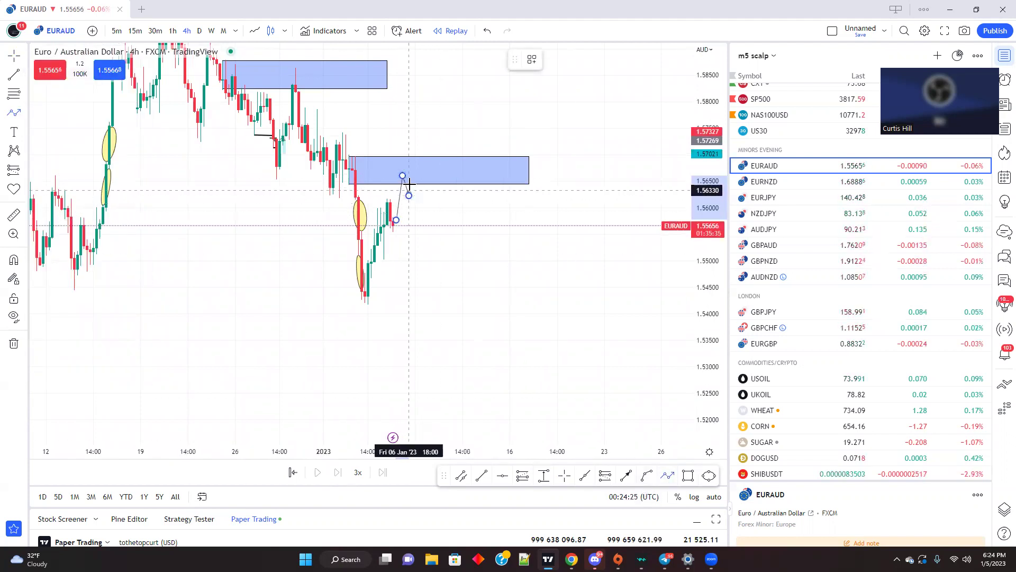
click(431, 176)
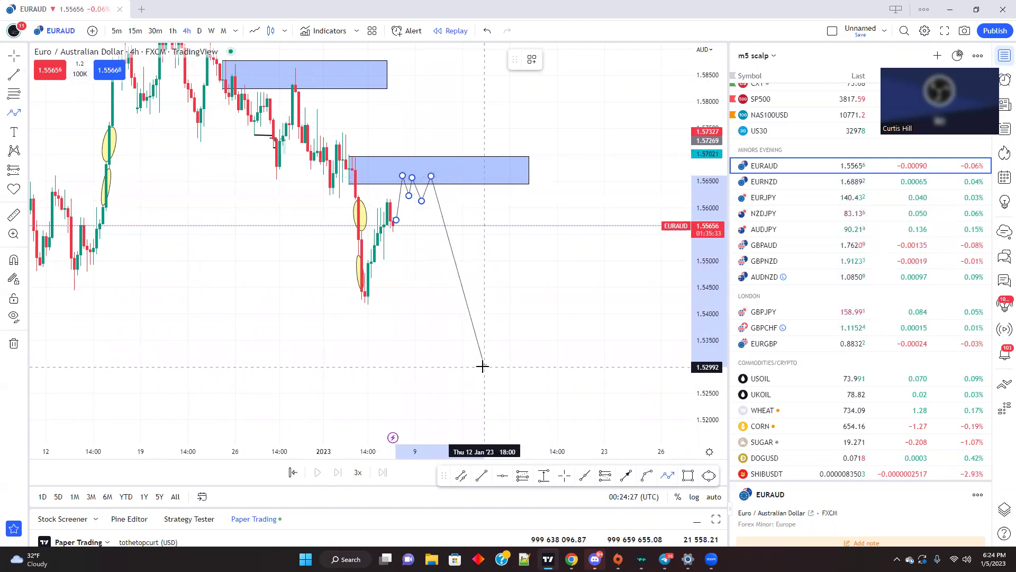
double_click(481, 363)
Examine the projected path against the supply zones and the price swings since late November
scroll(240, 322, down, 4)
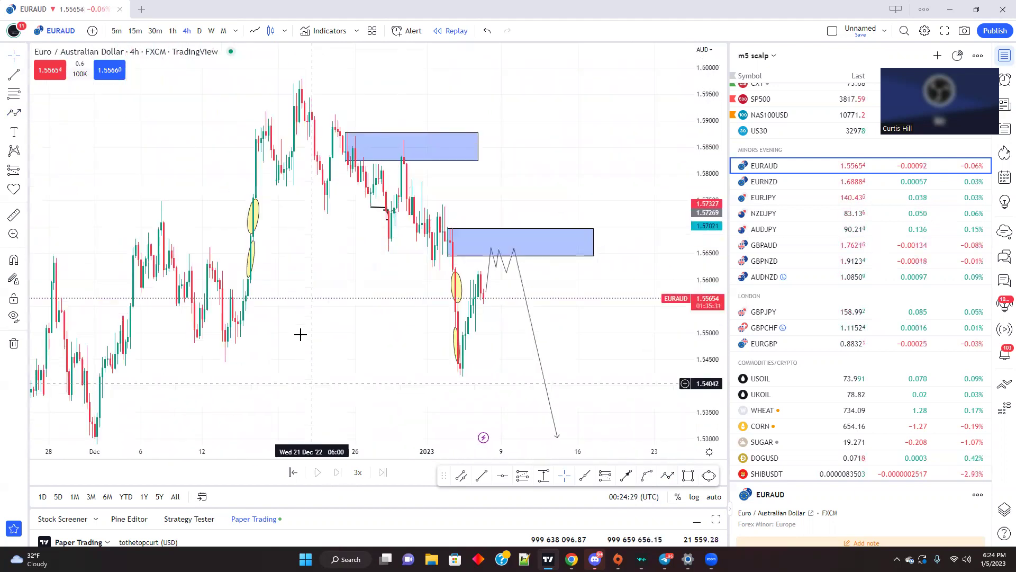
scroll(271, 305, up, 2)
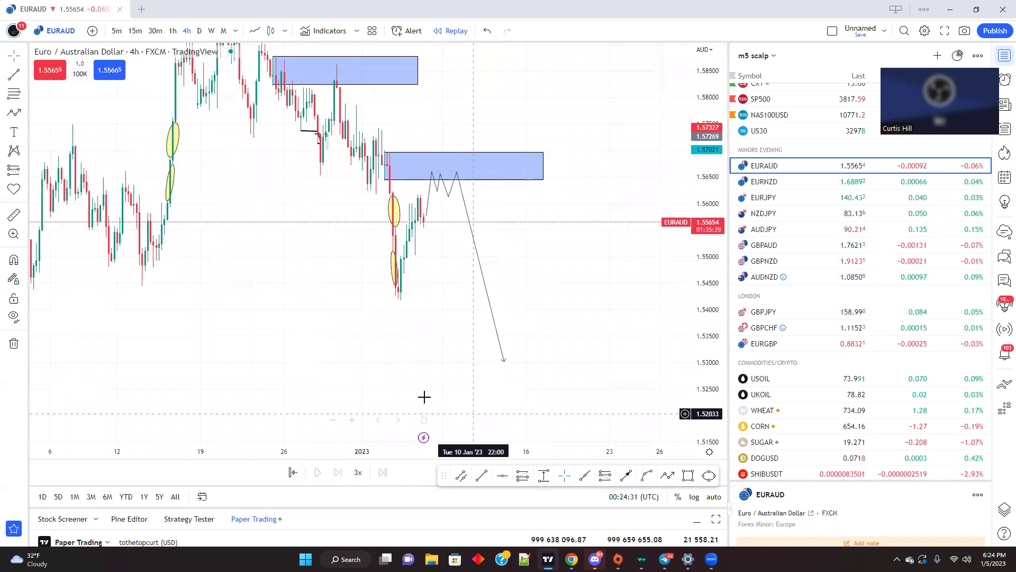
drag(259, 262, 384, 267)
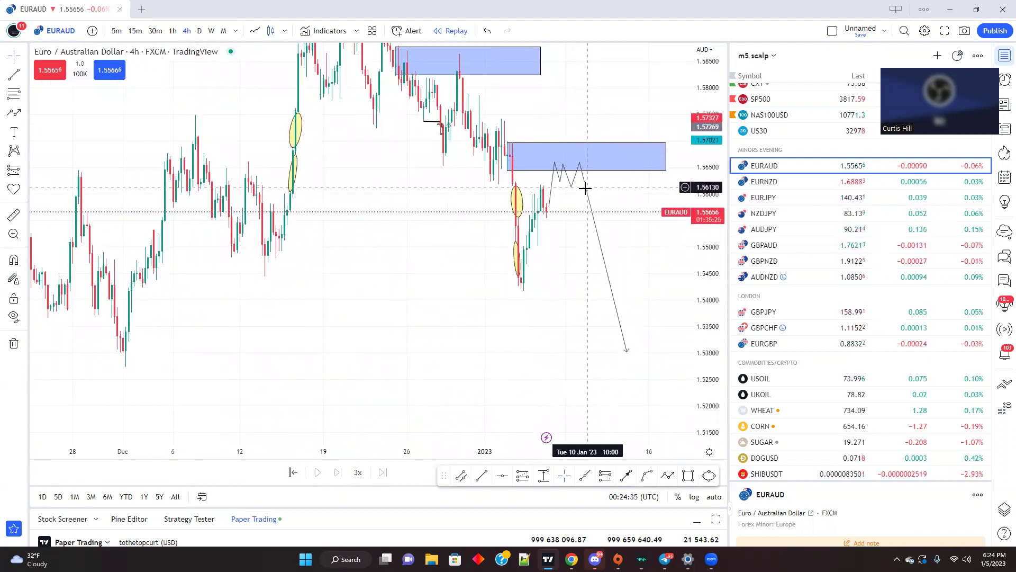
scroll(261, 356, down, 2)
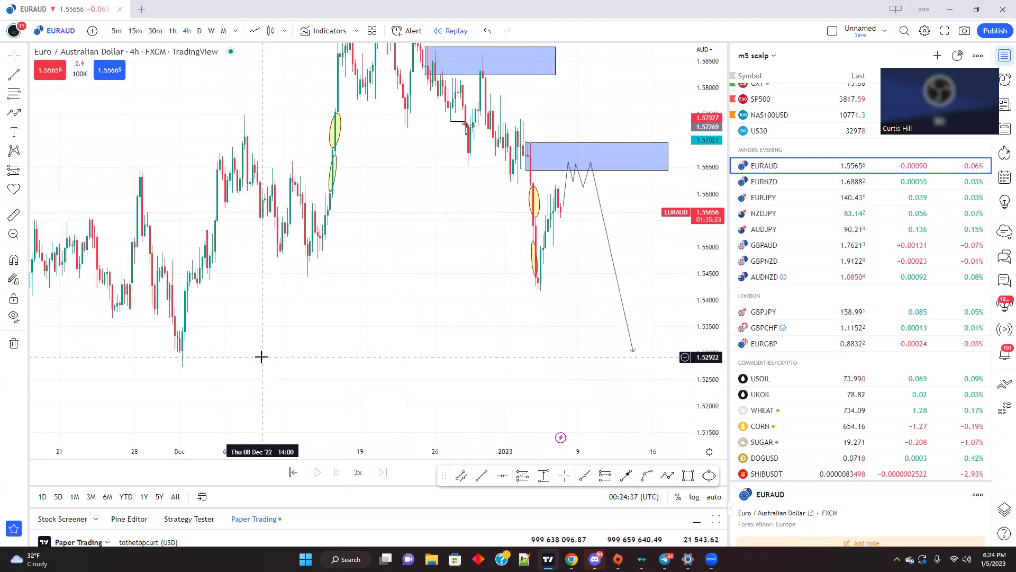